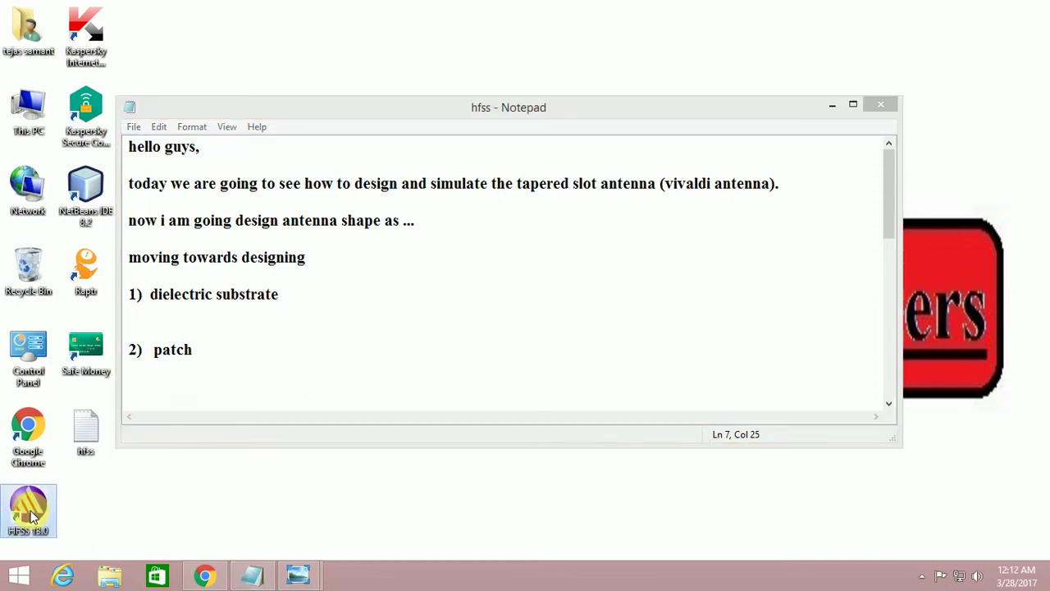
Launch HFSS and insert an HFSS design into the new project
click(69, 247)
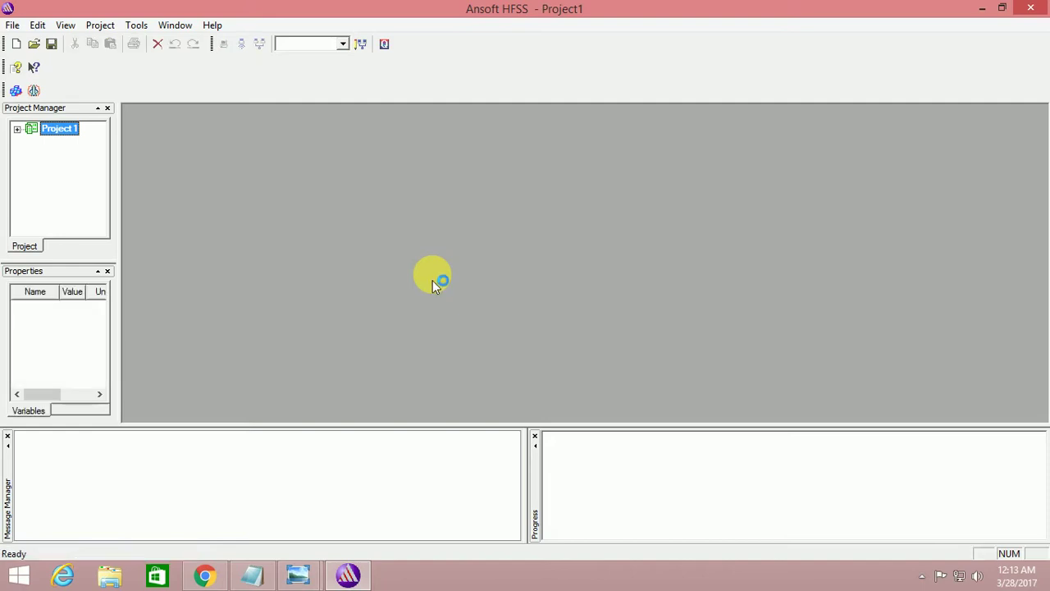
click(101, 25)
click(115, 42)
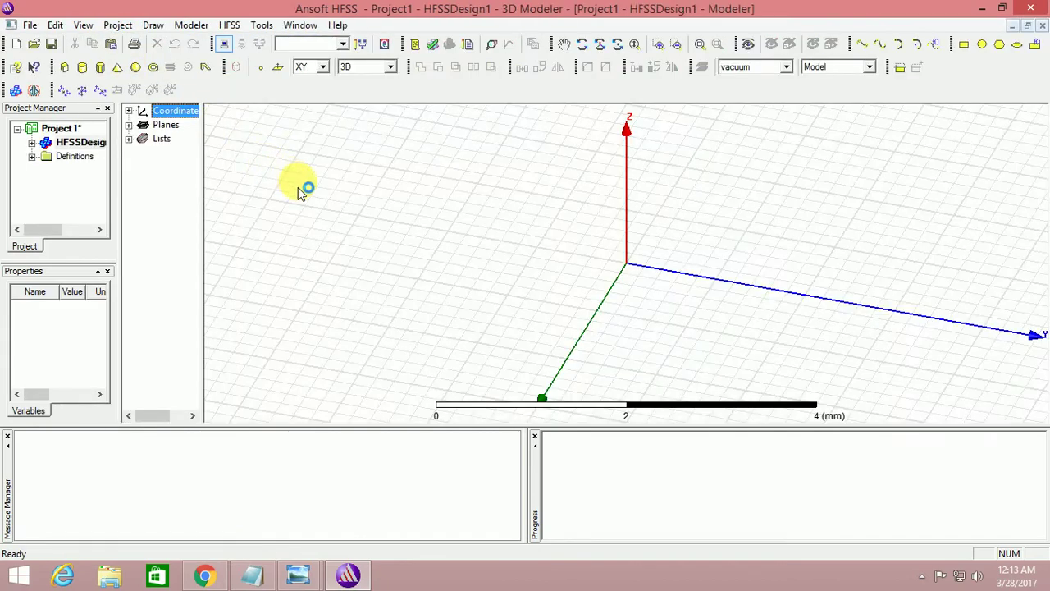
Orient the model view straight onto the XY plane, with the X axis horizontal and the Y axis vertical
click(582, 44)
mouse_move(597, 351)
mouse_down()
mouse_move(631, 314)
mouse_move(791, 317)
mouse_move(694, 241)
mouse_move(659, 270)
mouse_move(610, 361)
mouse_up()
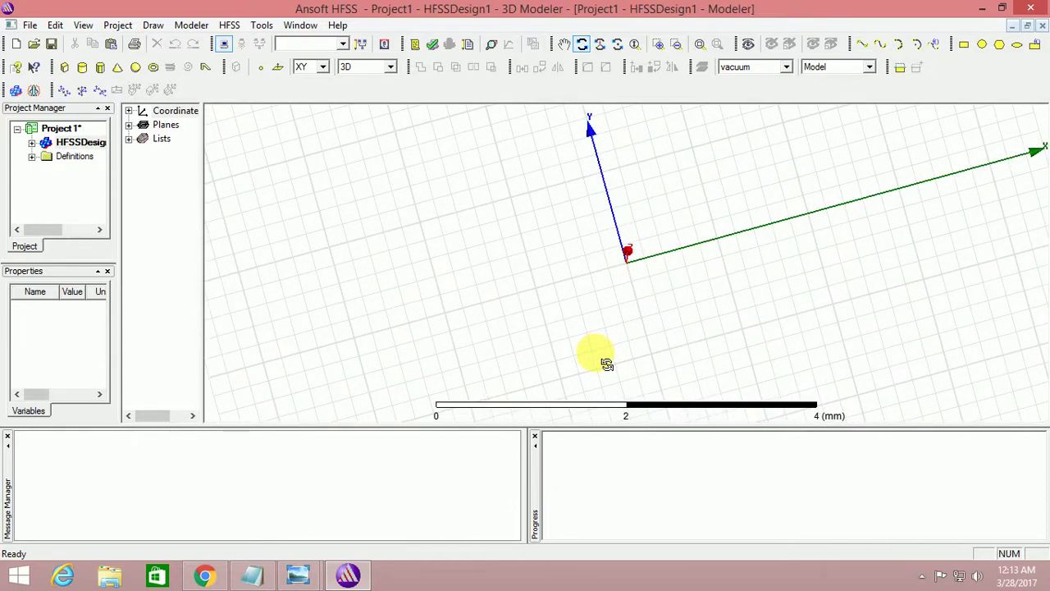
drag(1033, 164, 1036, 286)
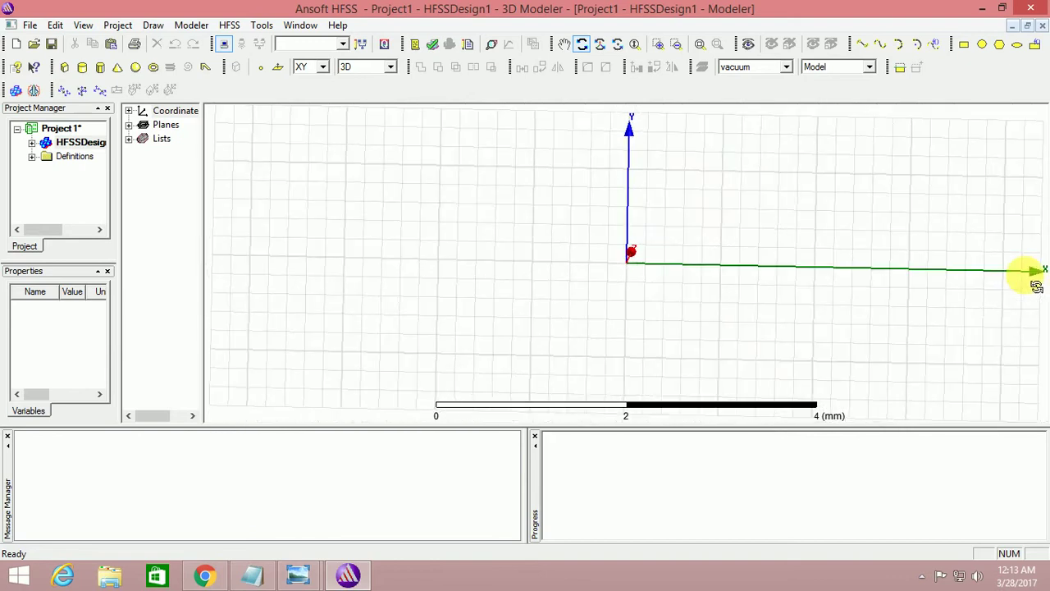
scroll(279, 345, down, 8)
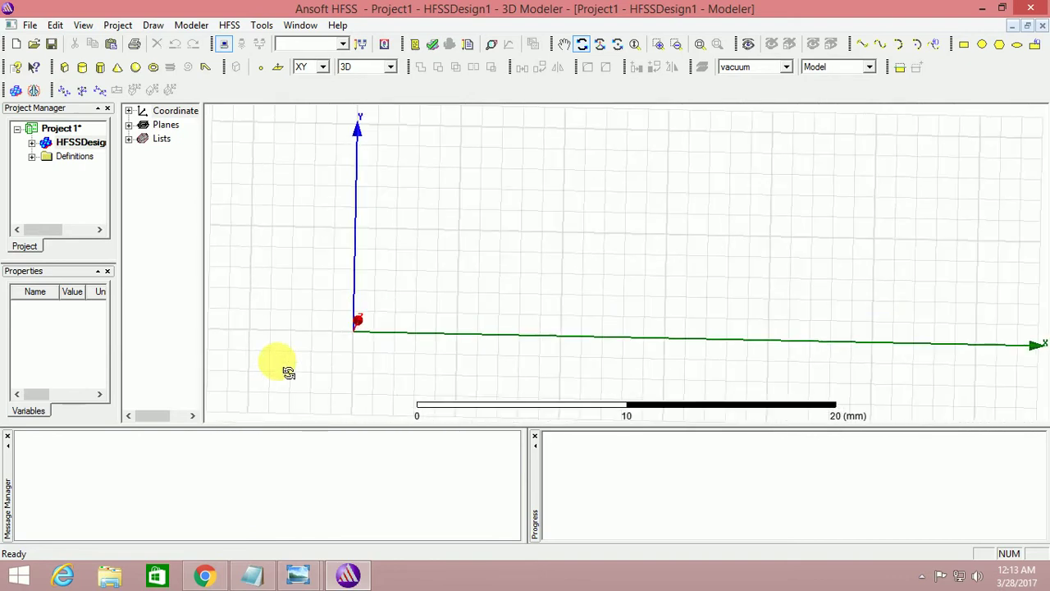
scroll(283, 369, down, 4)
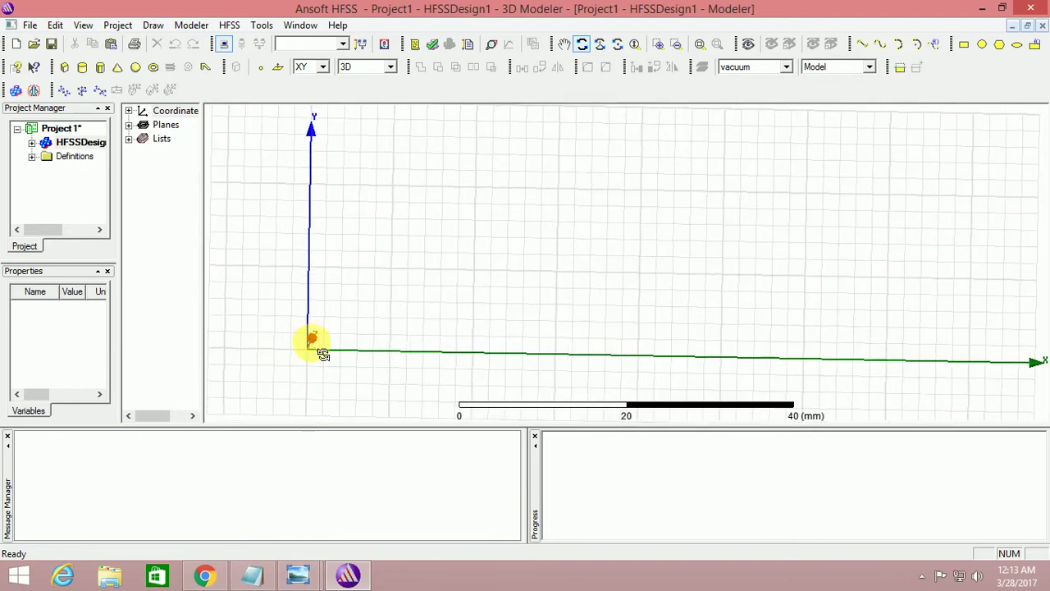
drag(323, 354, 322, 349)
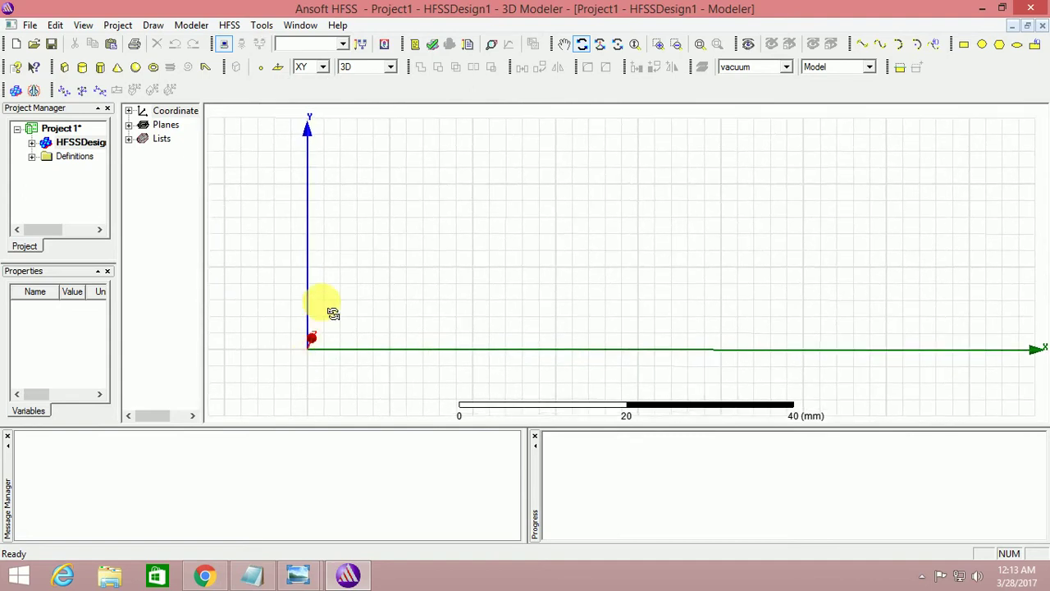
drag(333, 313, 333, 317)
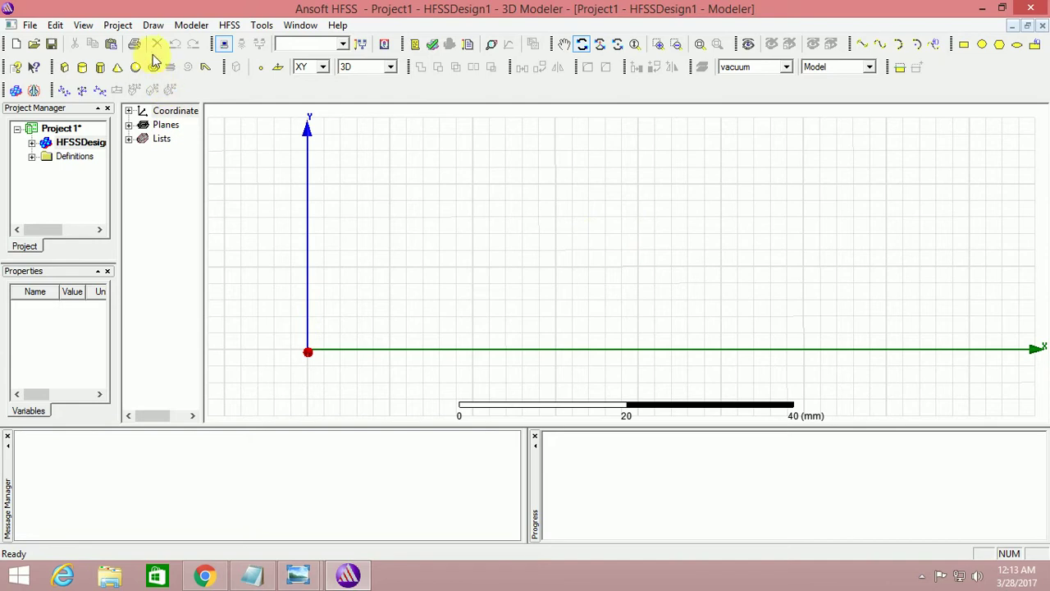
Check the dielectric substrate entry in the Notepad notes and, back in HFSS, draw a box from the origin about 40 × 22 × -228 mm
click(250, 574)
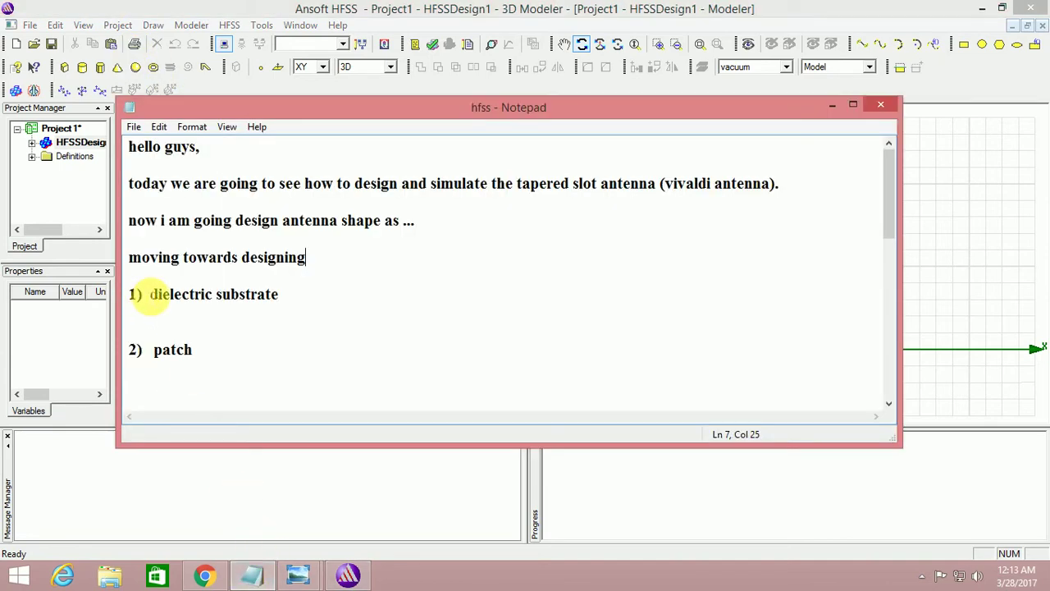
drag(149, 296, 282, 297)
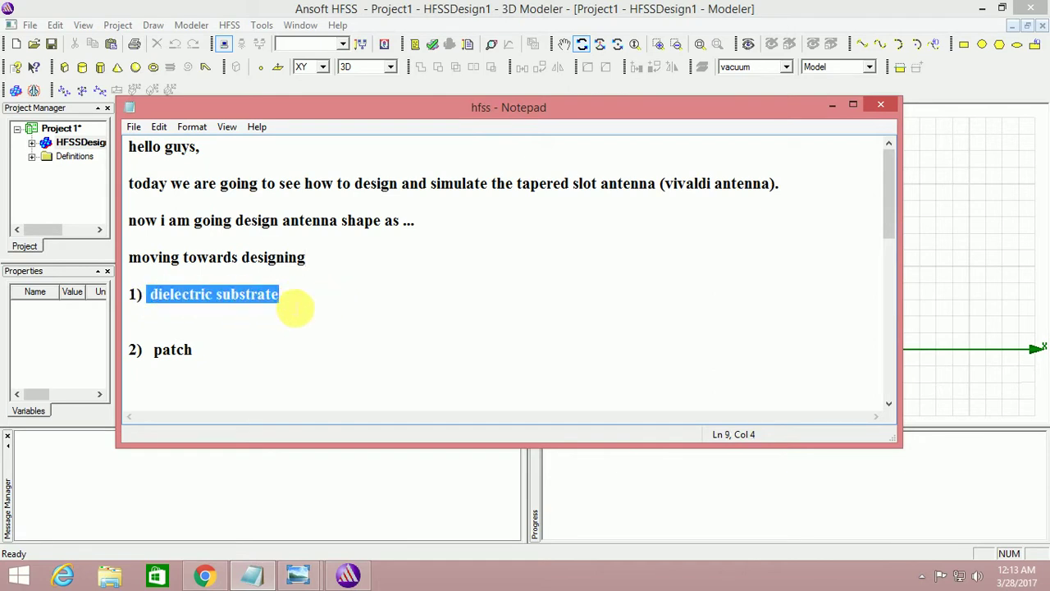
click(264, 8)
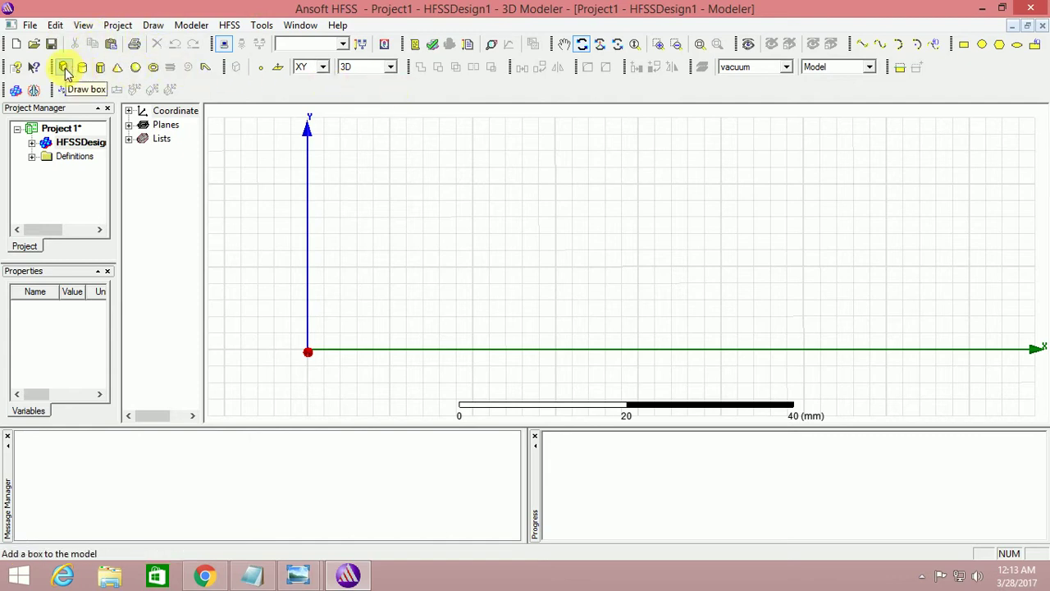
click(64, 69)
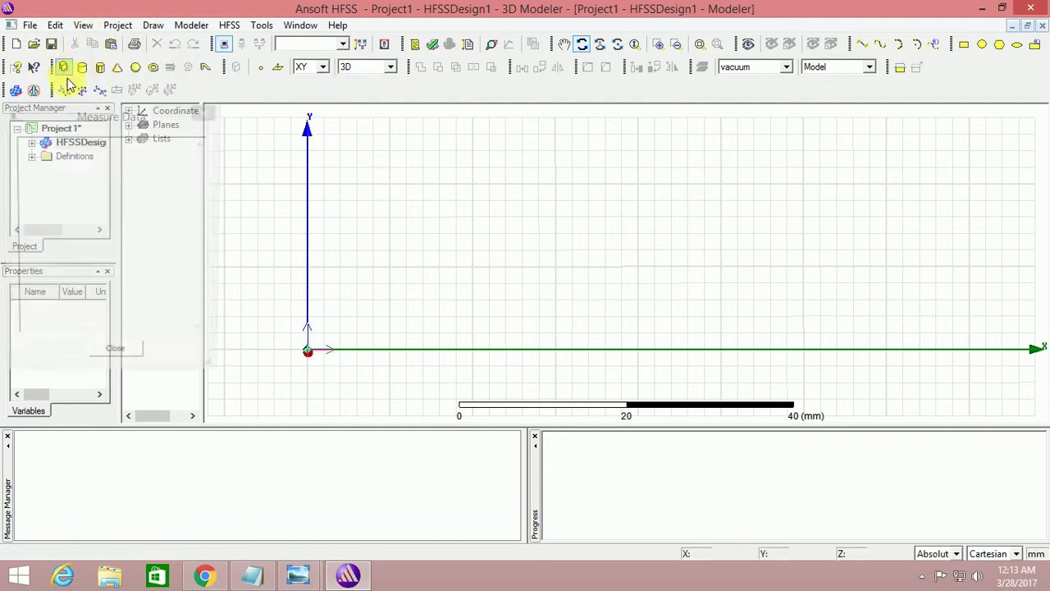
click(308, 351)
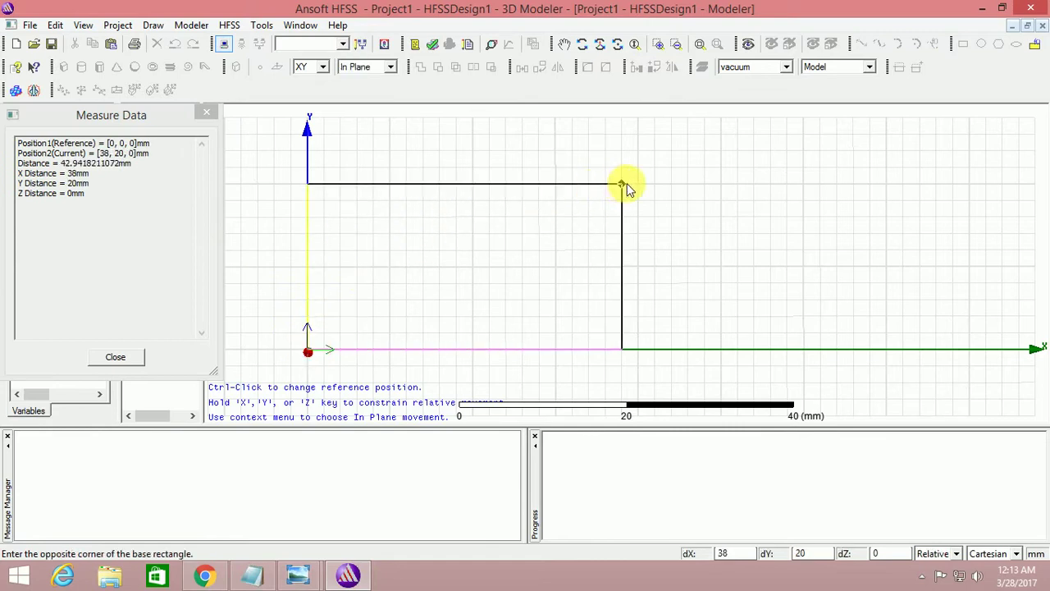
click(637, 165)
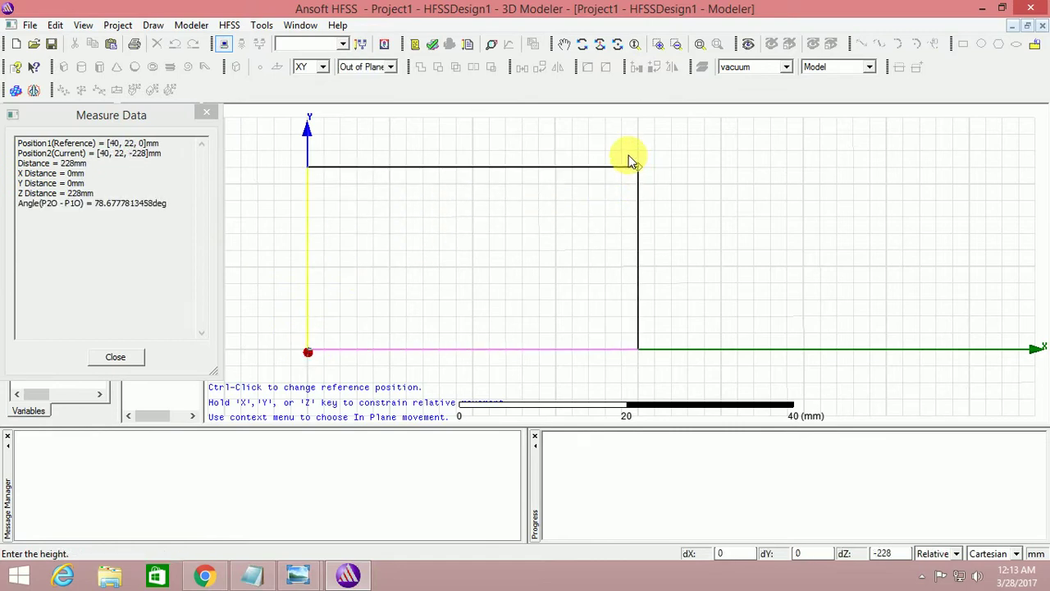
click(630, 161)
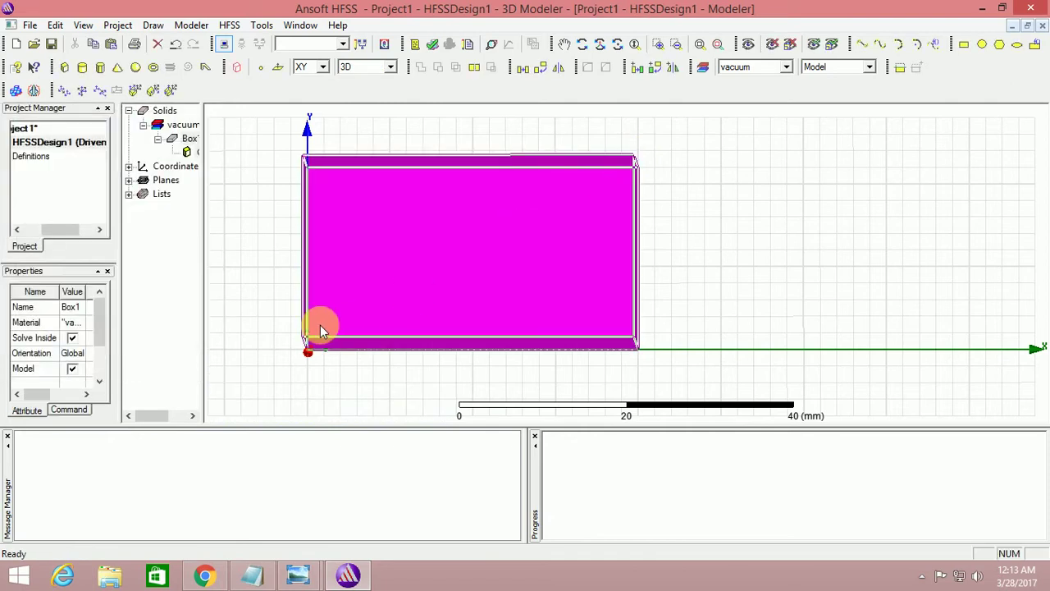
Widen the model tree and change the new box's name to dielectric
drag(204, 181, 236, 180)
double_click(191, 138)
click(370, 206)
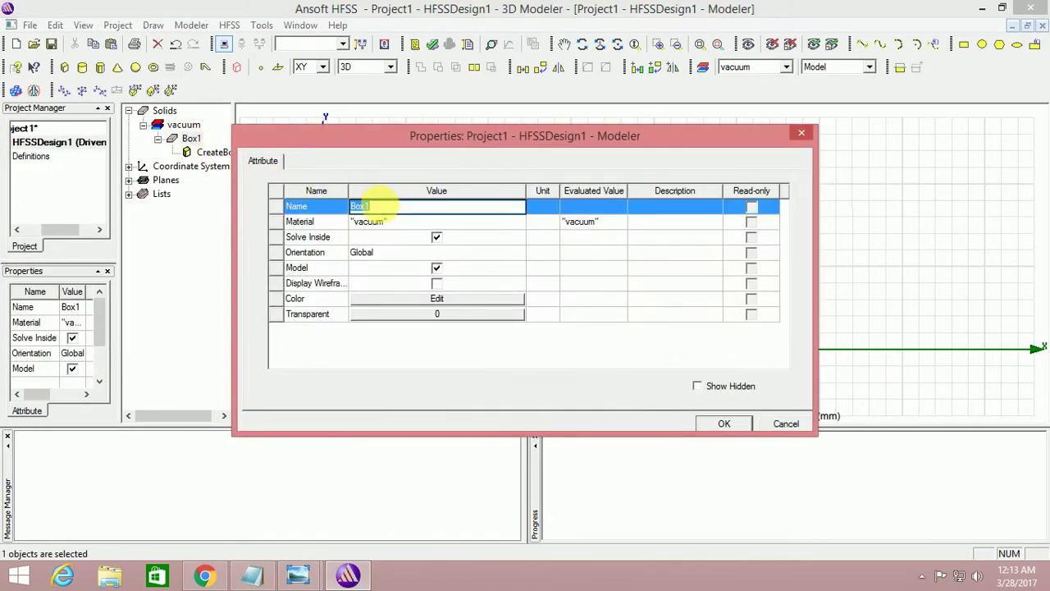
text(die)
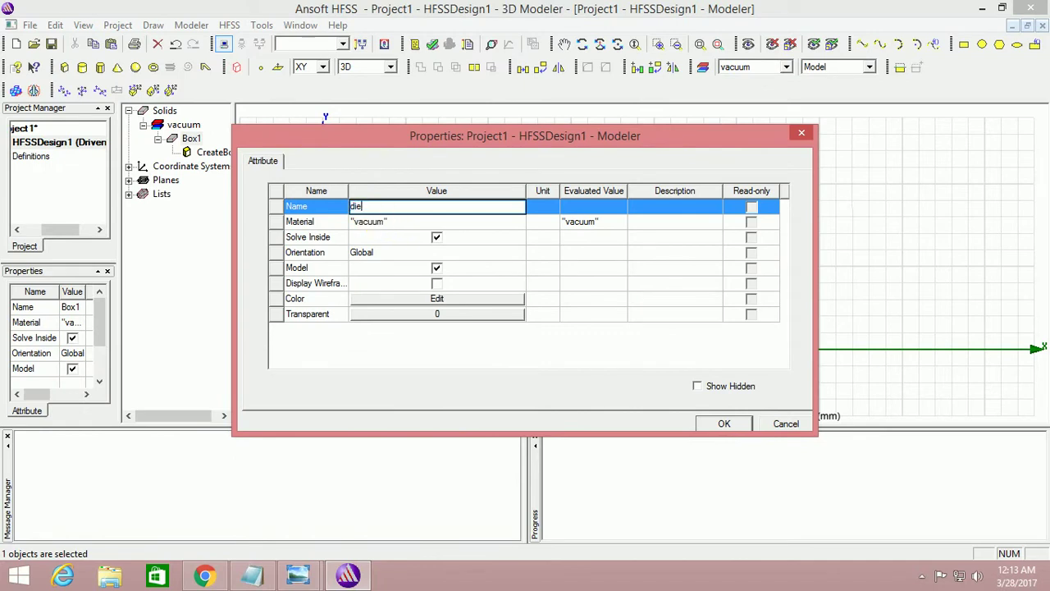
text(lectric)
Assign the FR4_epoxy material to the dielectric box and apply its attributes
click(385, 222)
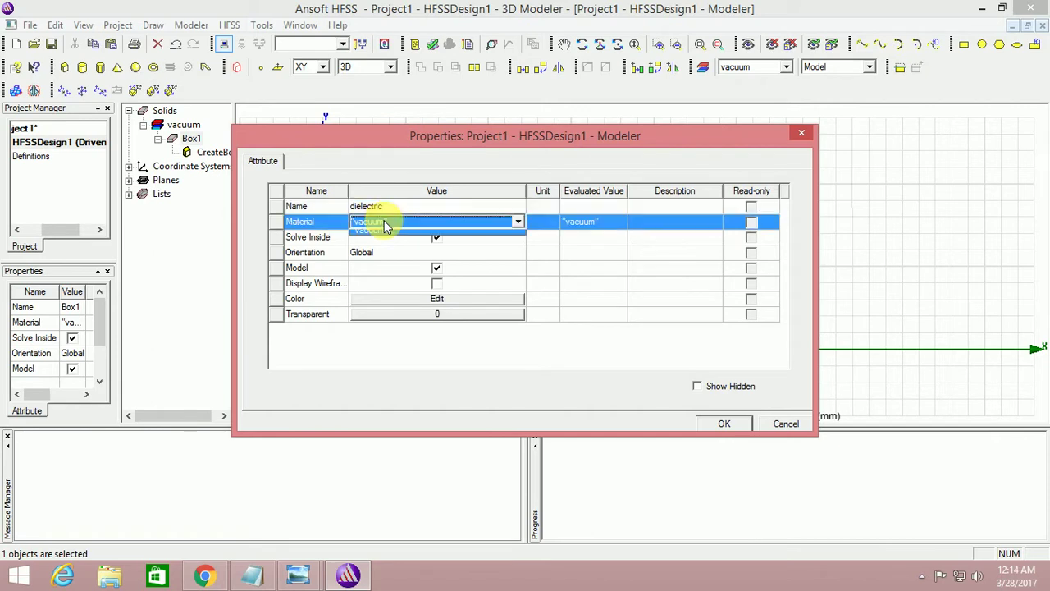
click(386, 222)
click(381, 238)
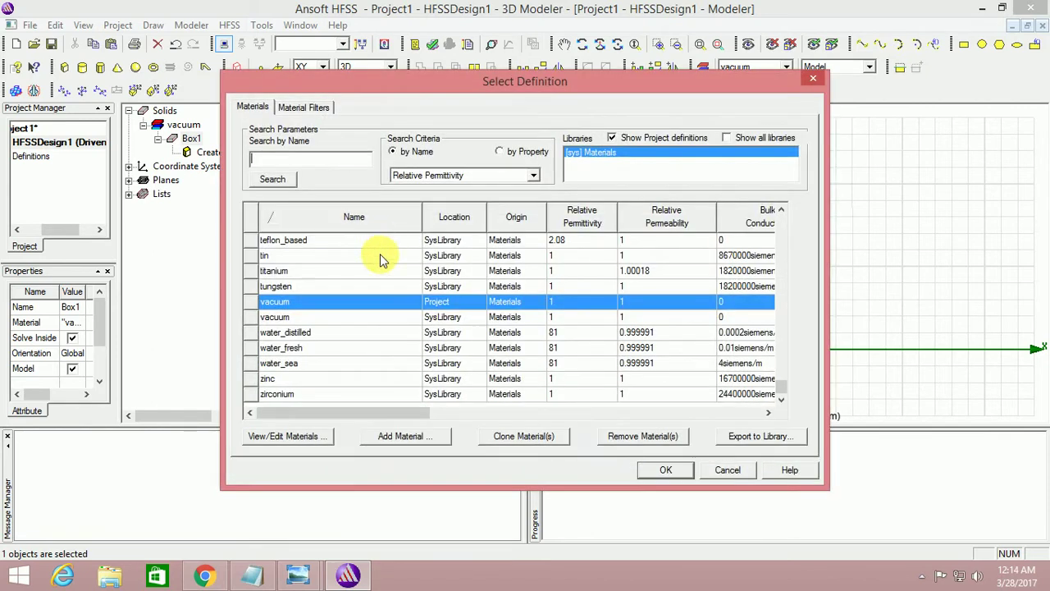
text(f)
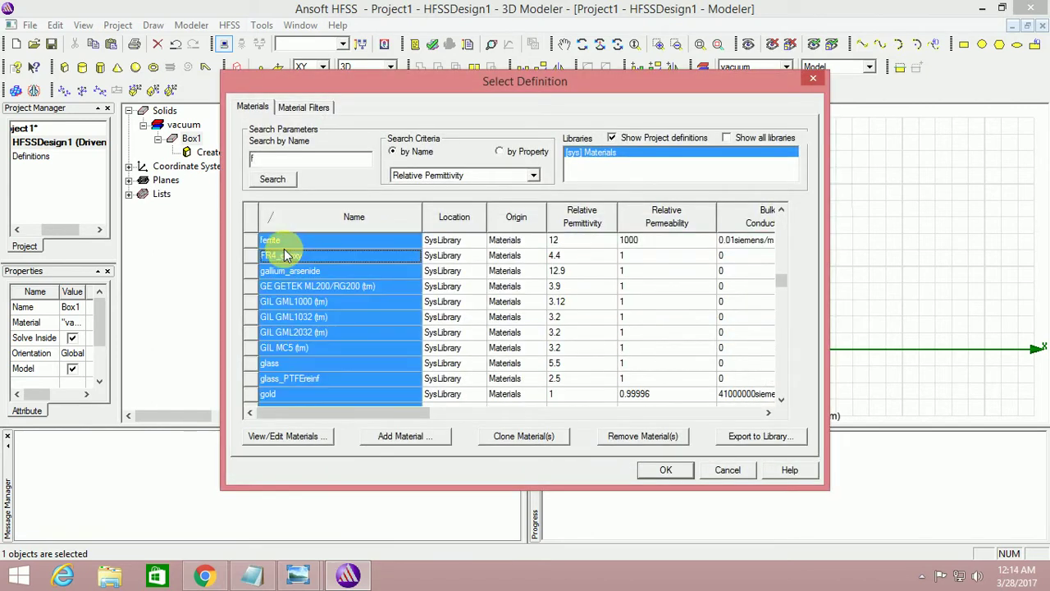
click(289, 255)
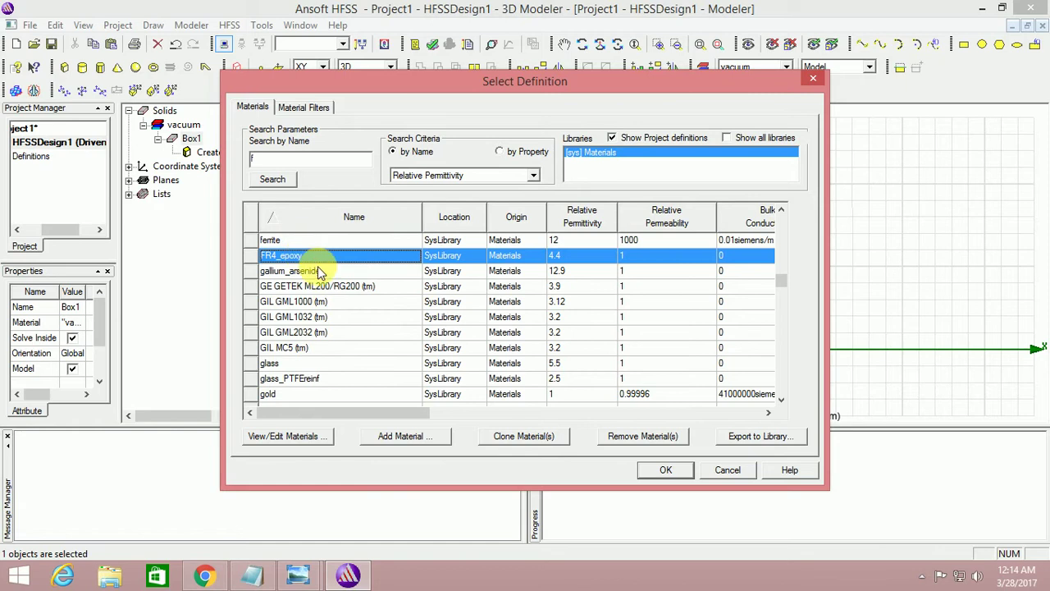
click(660, 470)
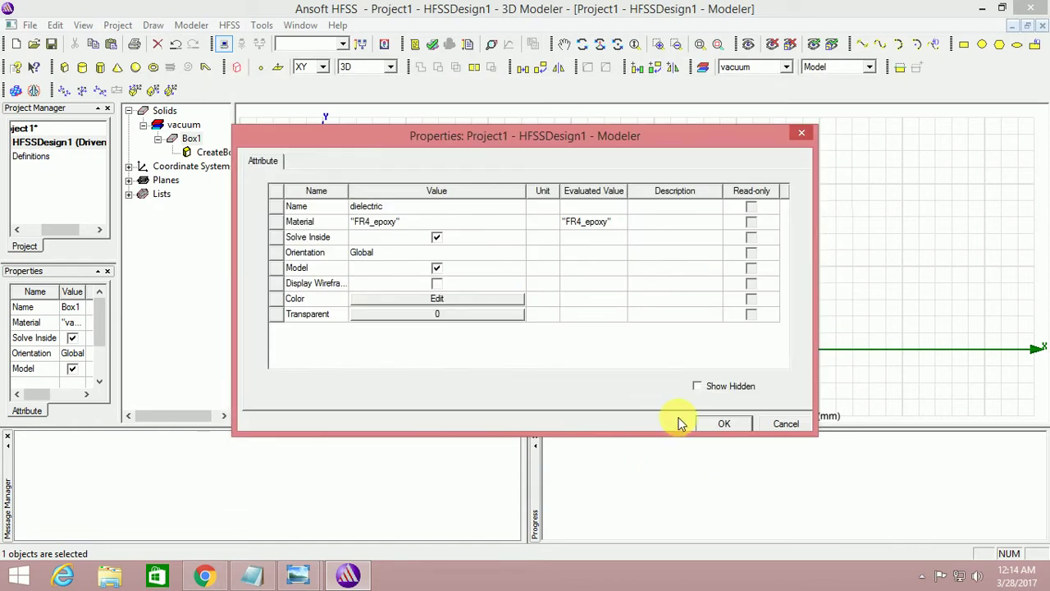
click(718, 424)
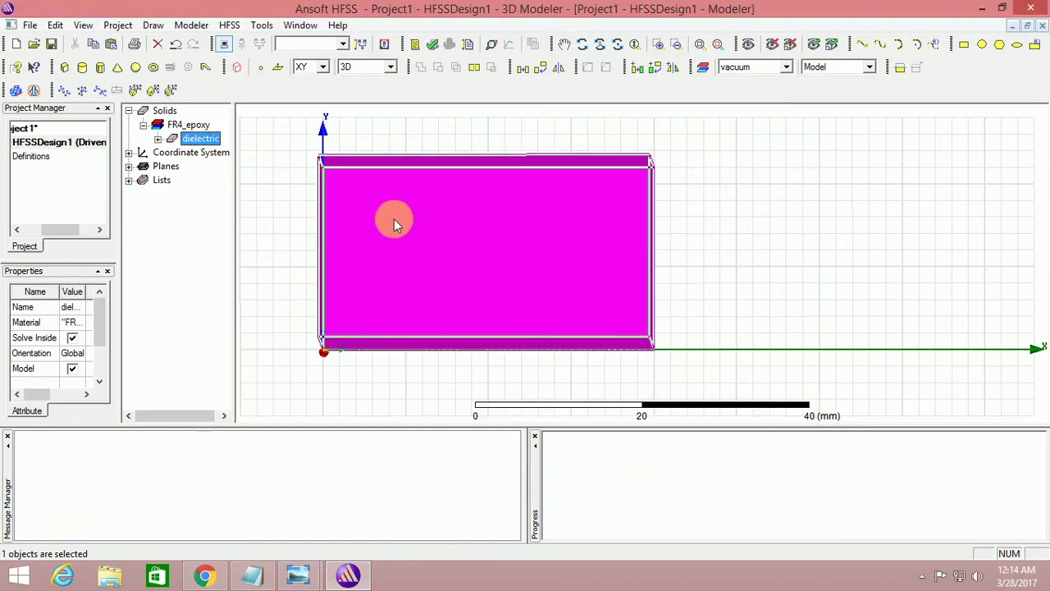
In the dielectric box's creation properties, set the X size to 110 mm
double_click(207, 153)
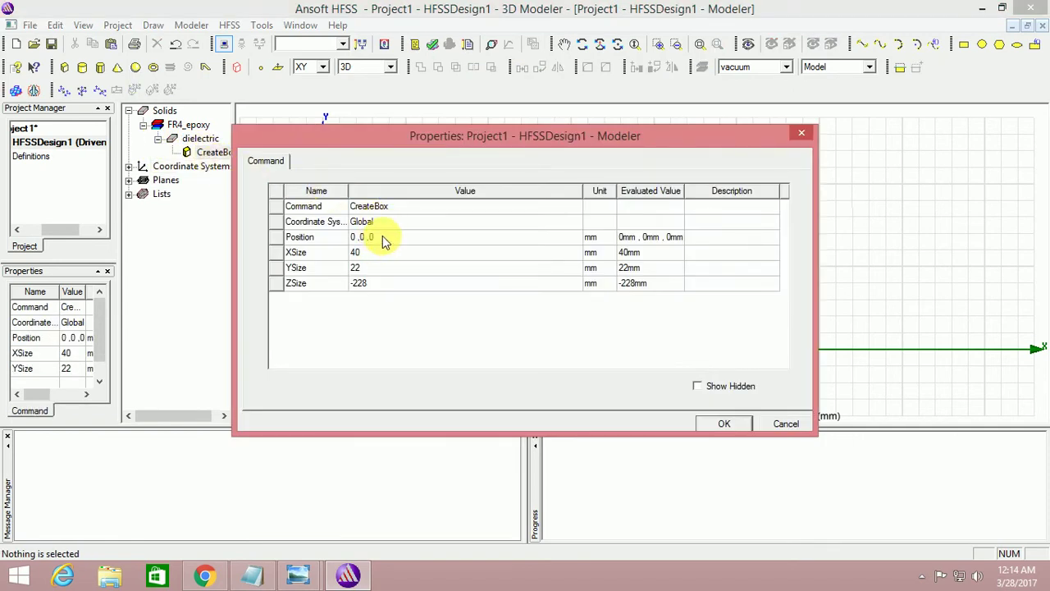
click(382, 238)
click(383, 237)
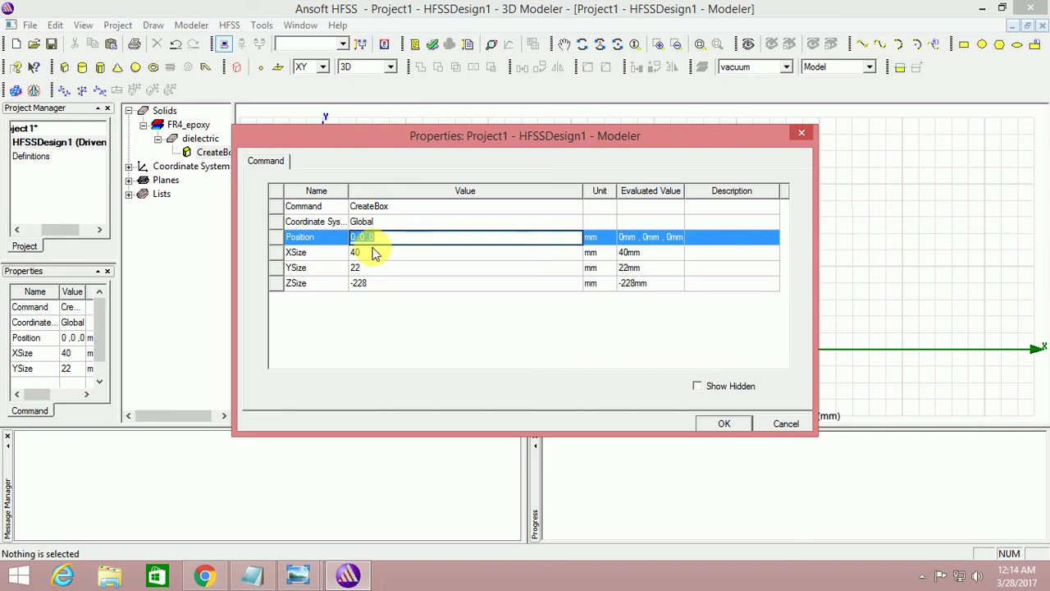
click(389, 252)
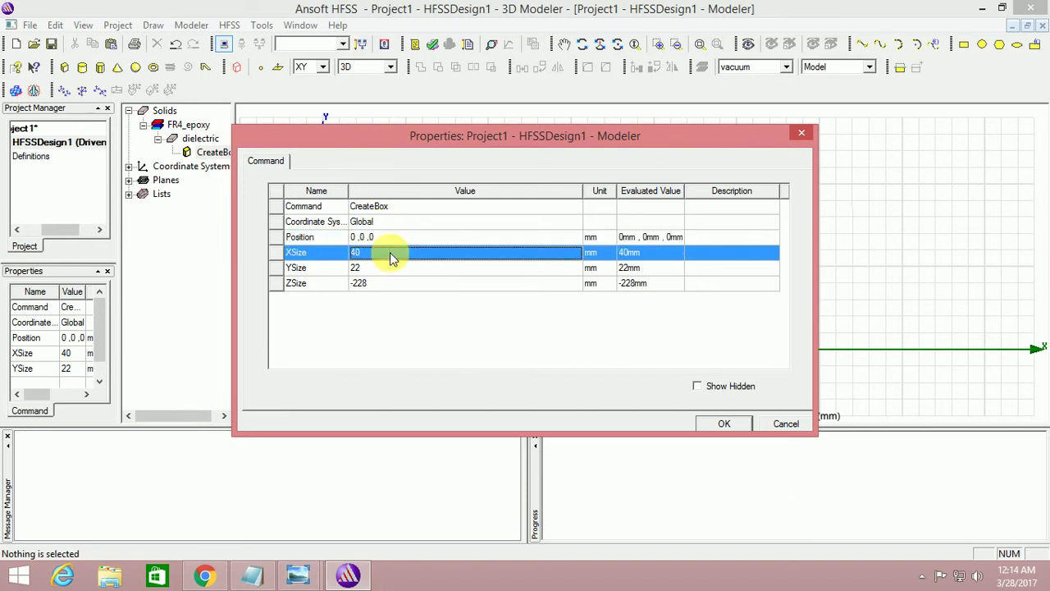
click(389, 252)
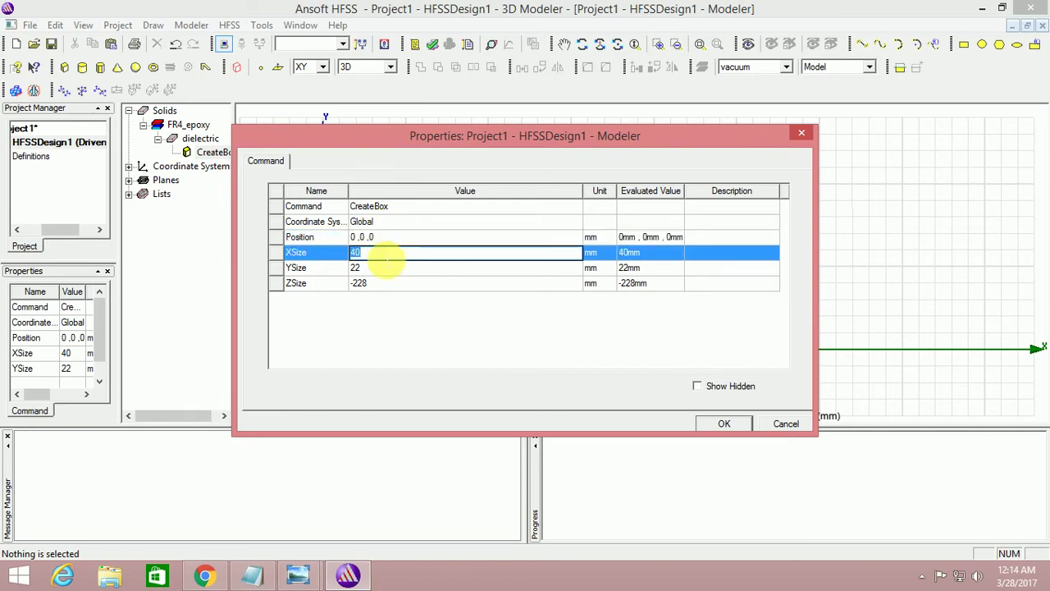
text(110)
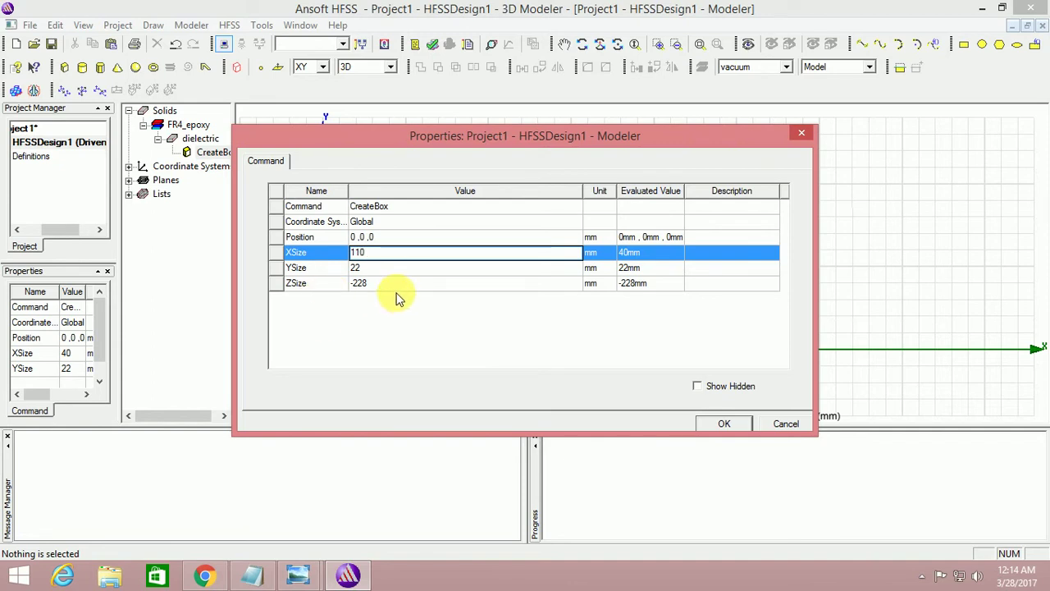
Set the dielectric box's Y size to 80 mm and Z size to 1.5 mm, and apply the dimensions
click(388, 270)
text(8)
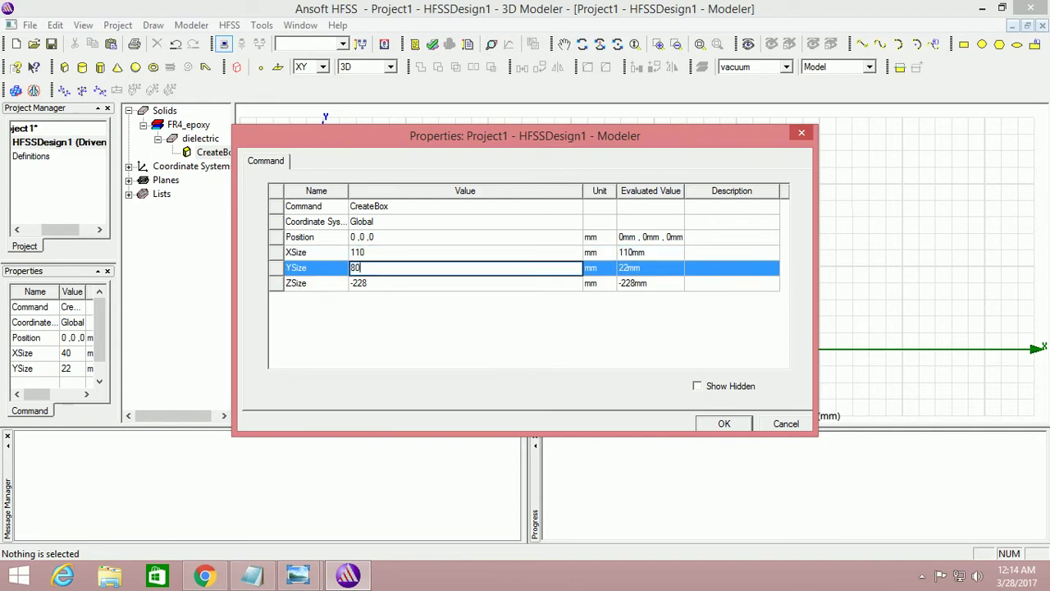
text(0)
click(384, 284)
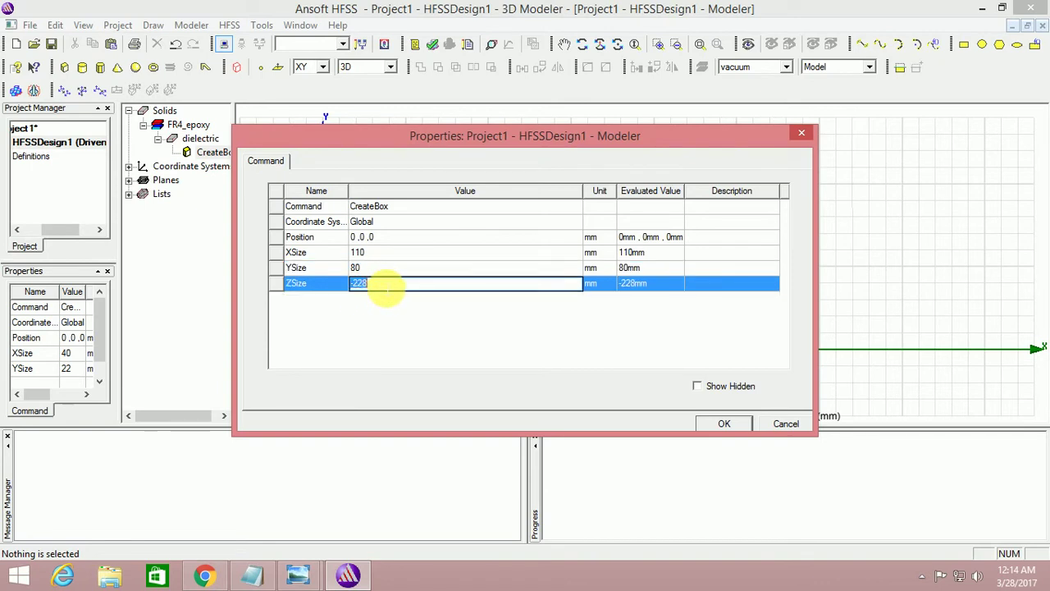
text(1.5)
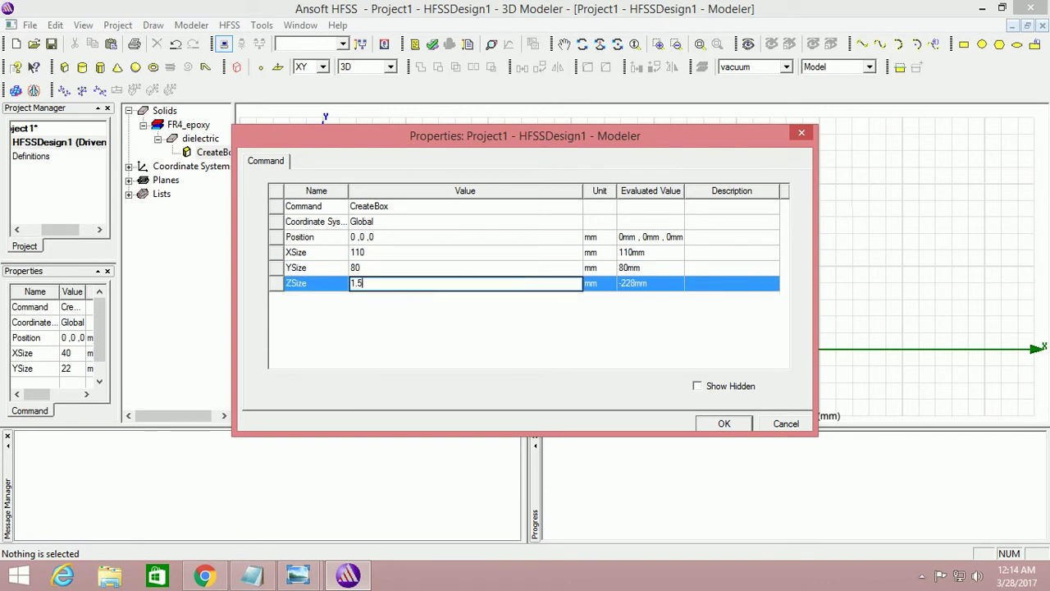
click(382, 238)
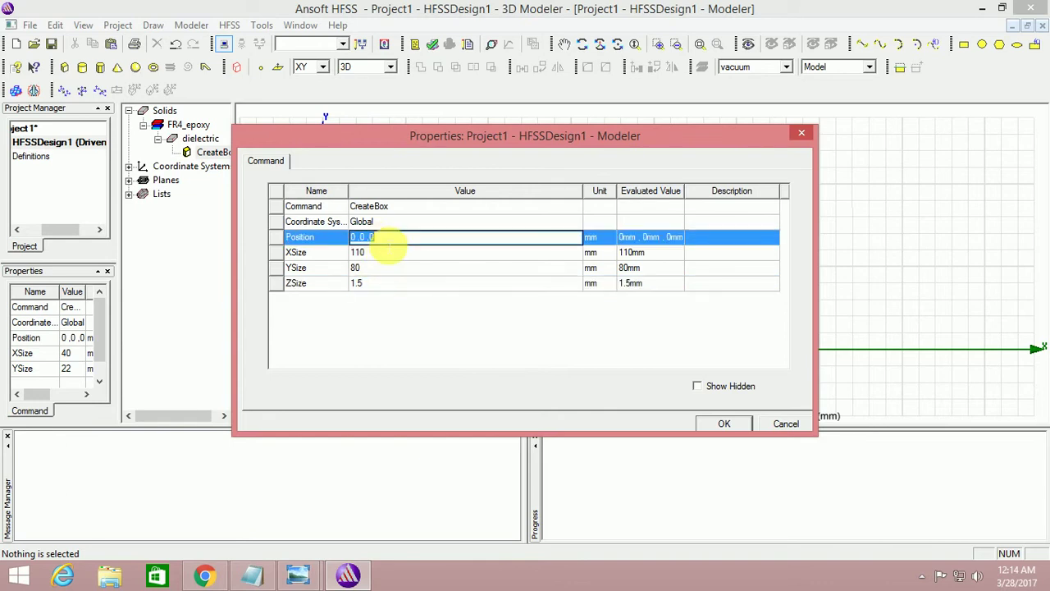
click(722, 425)
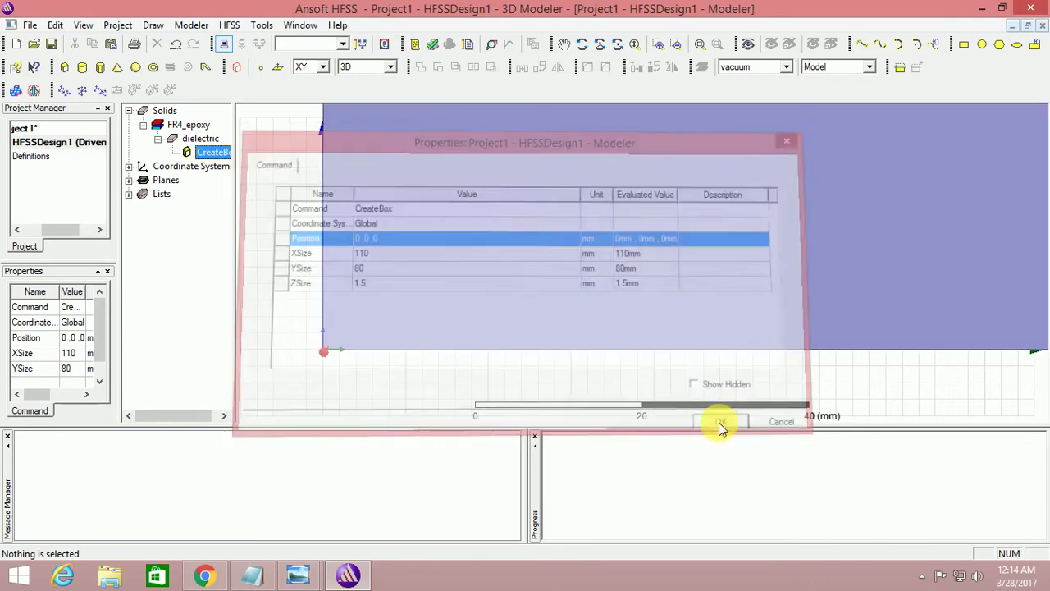
Bring the whole resized dielectric substrate into view
click(563, 43)
scroll(336, 402, down, 3)
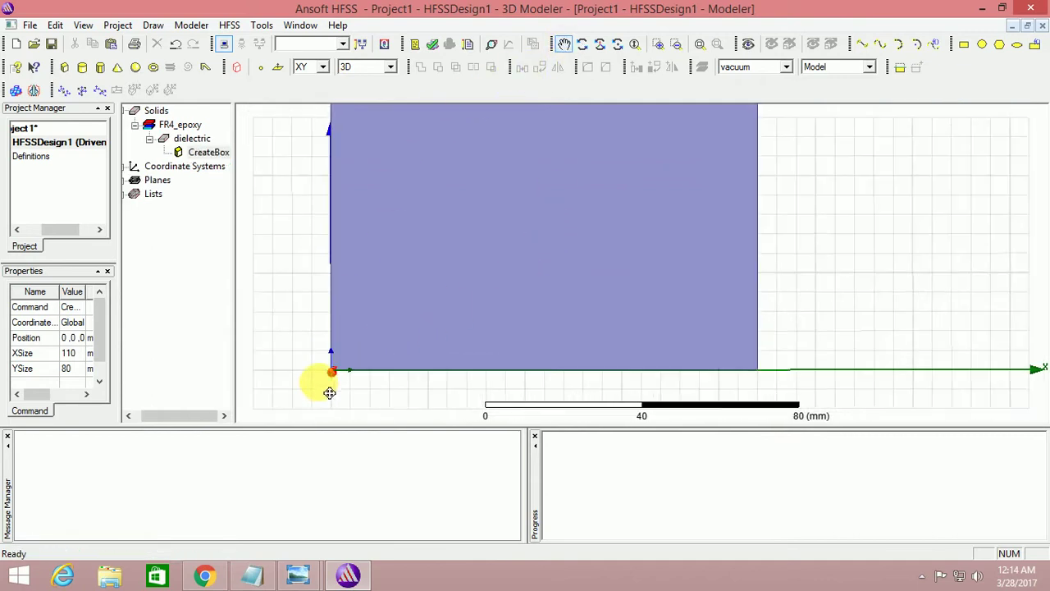
scroll(328, 382, down, 2)
scroll(320, 369, down, 2)
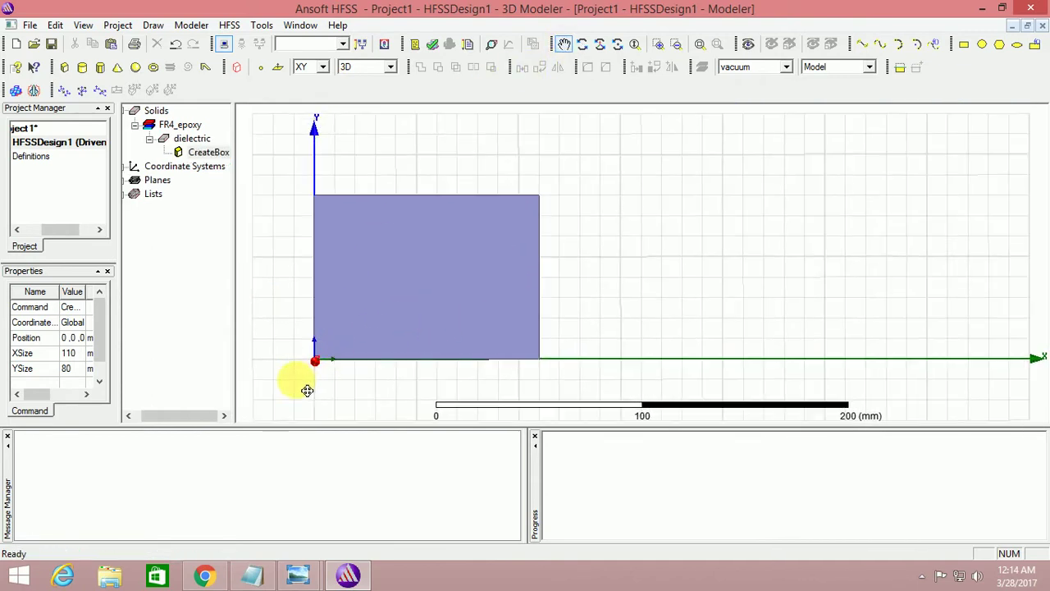
Draw a 110 by 80 mm rectangle covering the dielectric's top face, from the corner at 0, 0, 1.5 mm to the opposite corner
scroll(681, 284, down, 1)
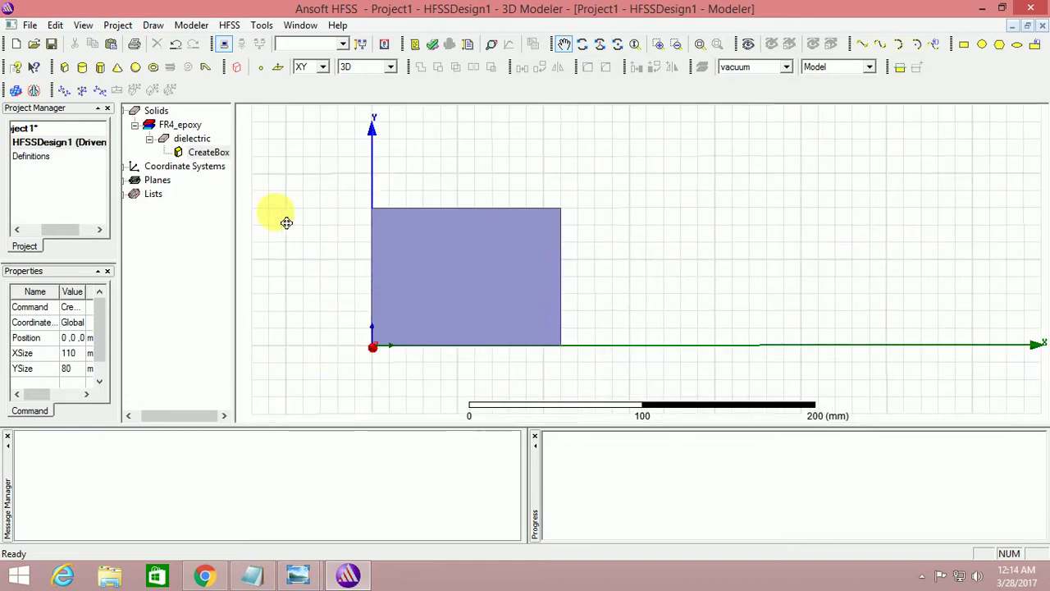
click(150, 140)
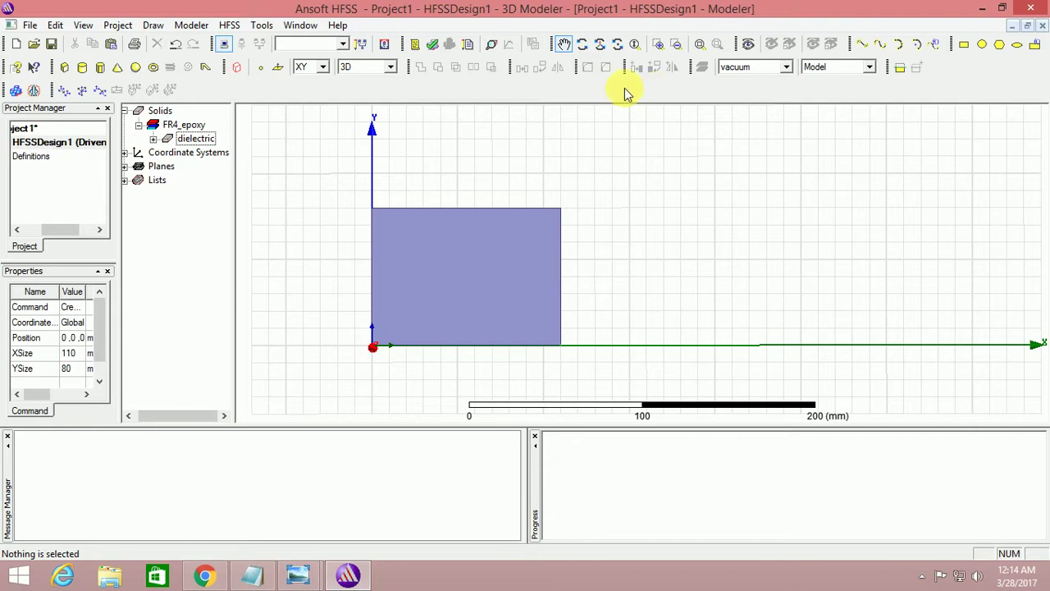
click(963, 45)
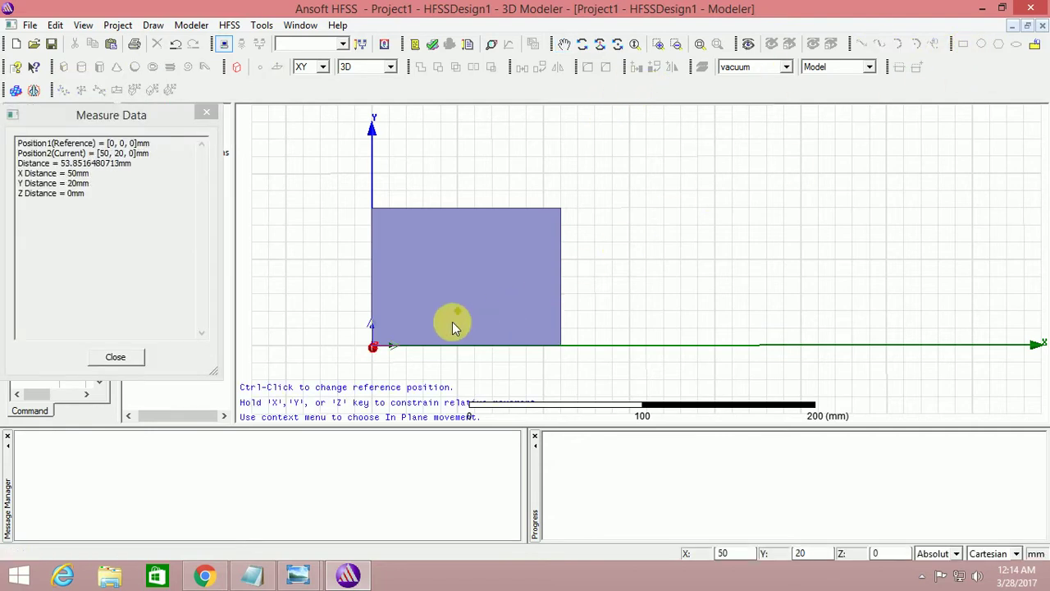
click(373, 346)
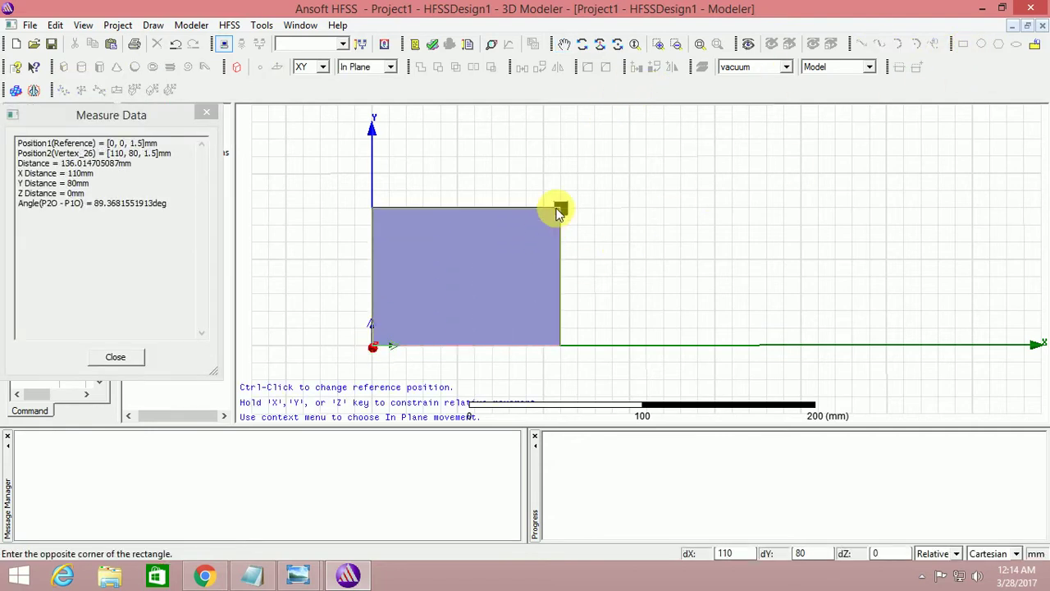
click(560, 208)
Rename the new rectangle sheet as patch, consulting the second item of the design notes in Notepad
click(187, 196)
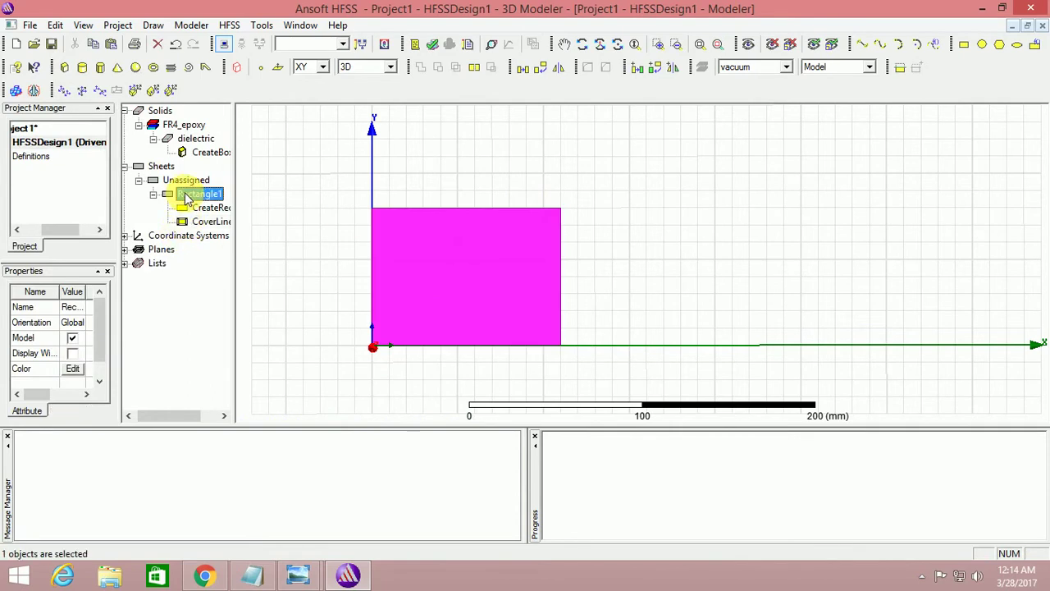
double_click(187, 196)
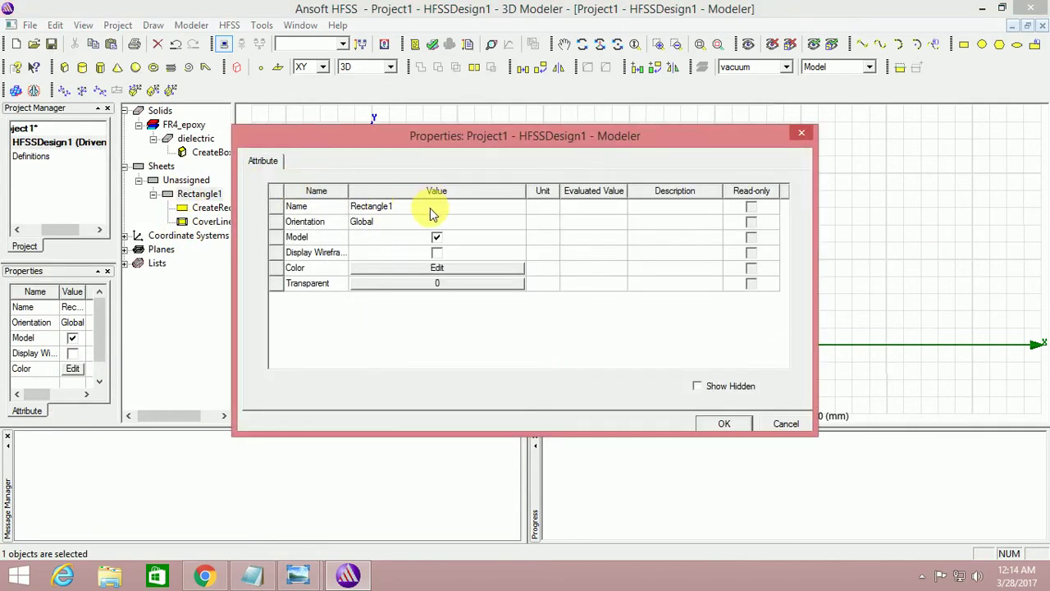
click(435, 211)
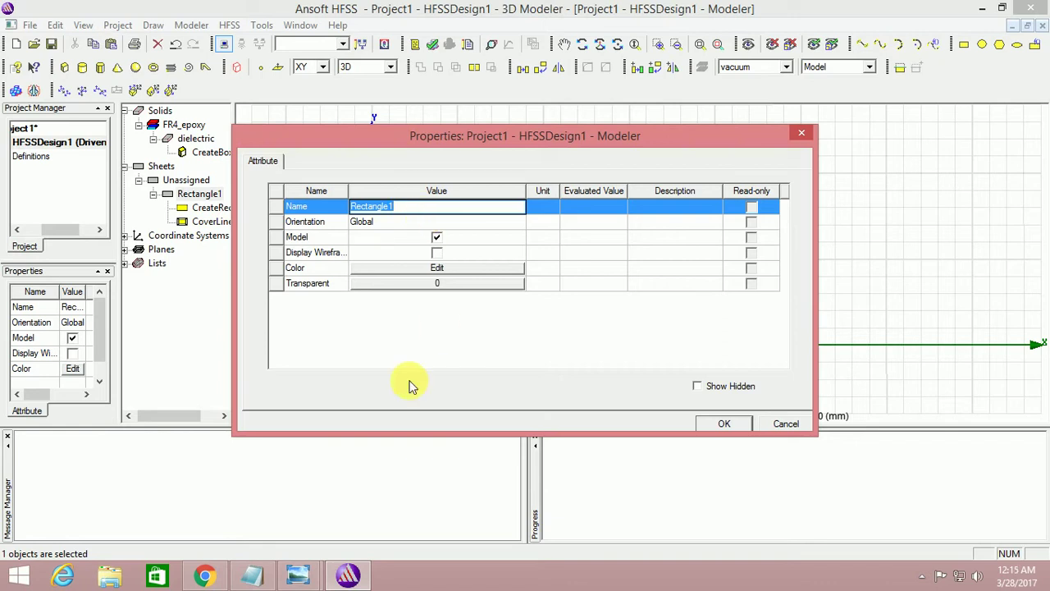
click(253, 574)
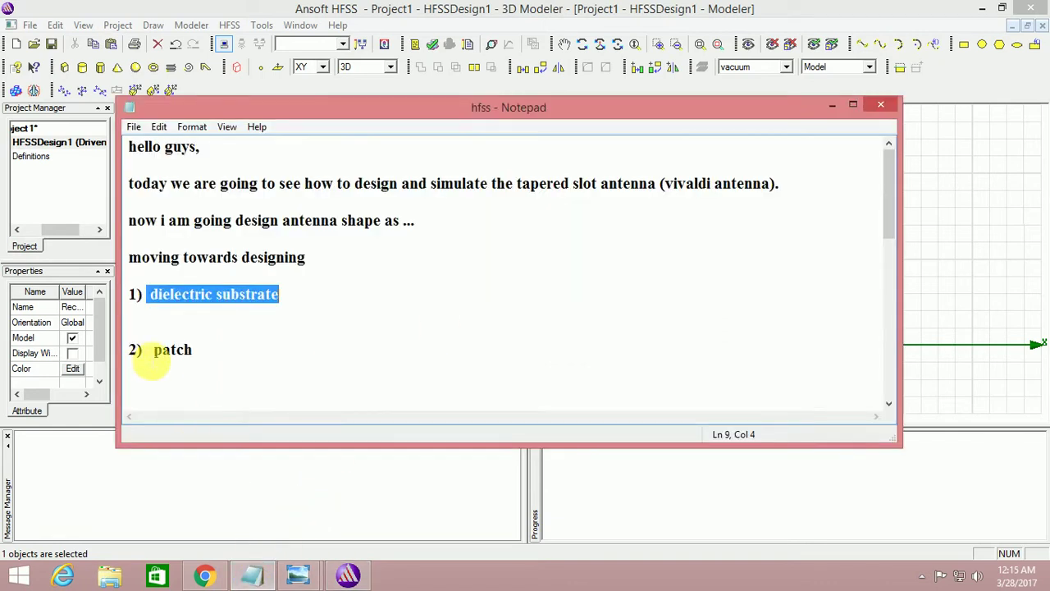
drag(146, 349, 206, 348)
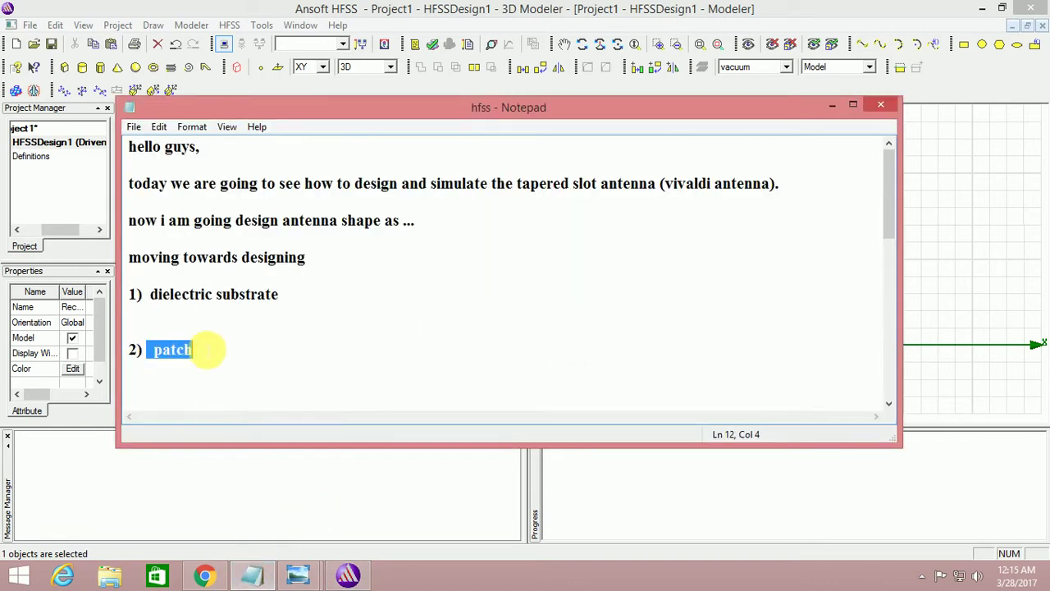
click(348, 573)
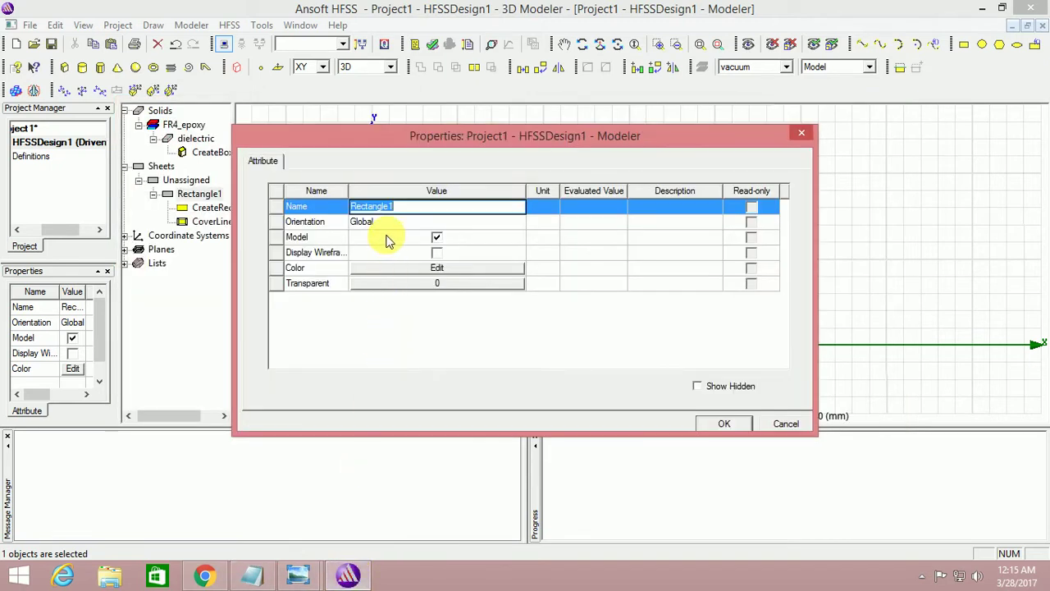
text(patch)
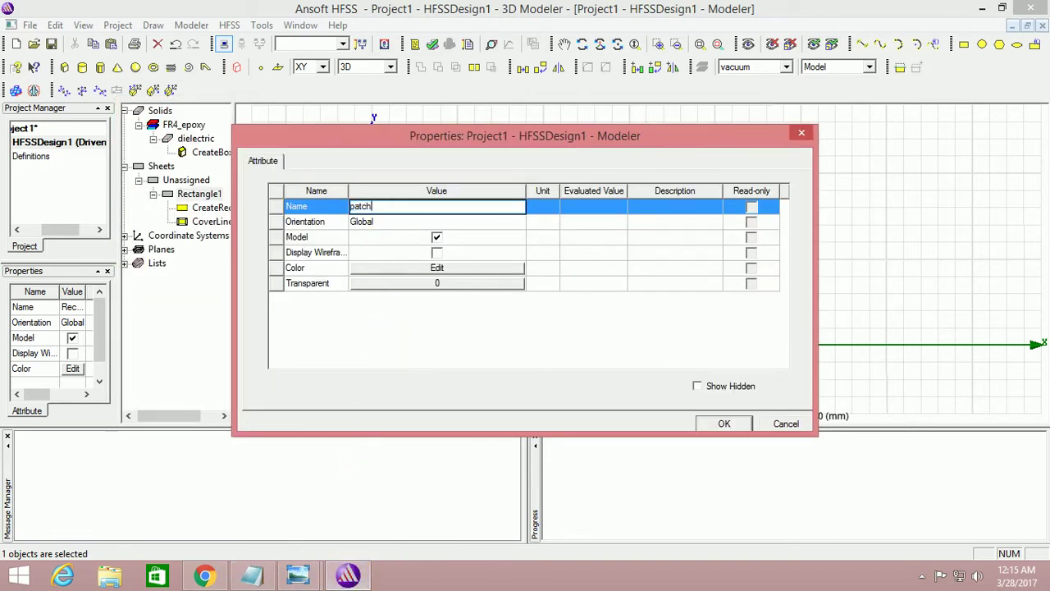
click(723, 423)
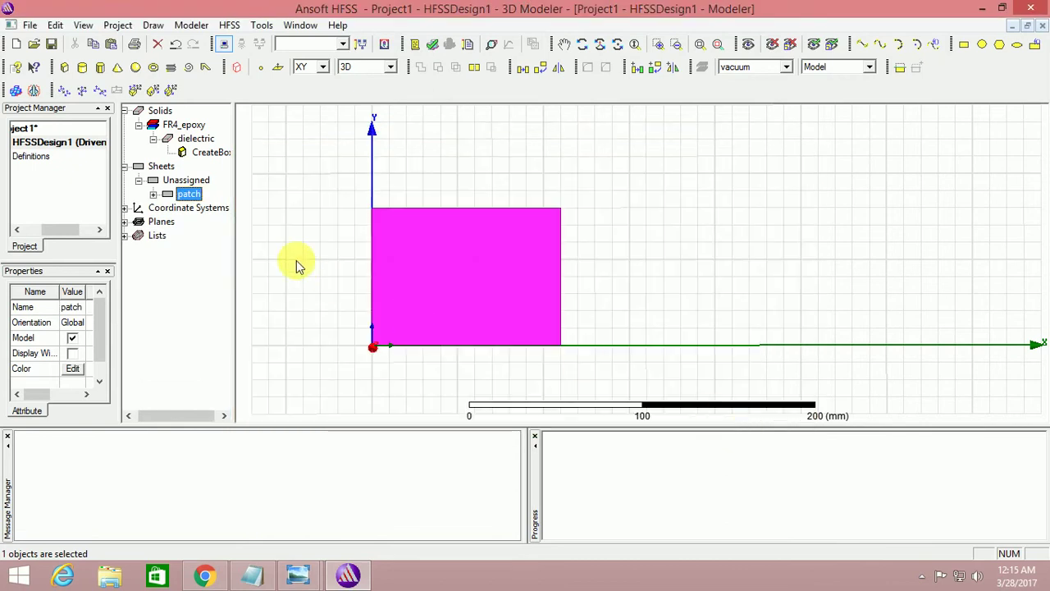
Review the position and size in the patch's rectangle creation properties, then select the patch sheet
click(152, 193)
double_click(209, 207)
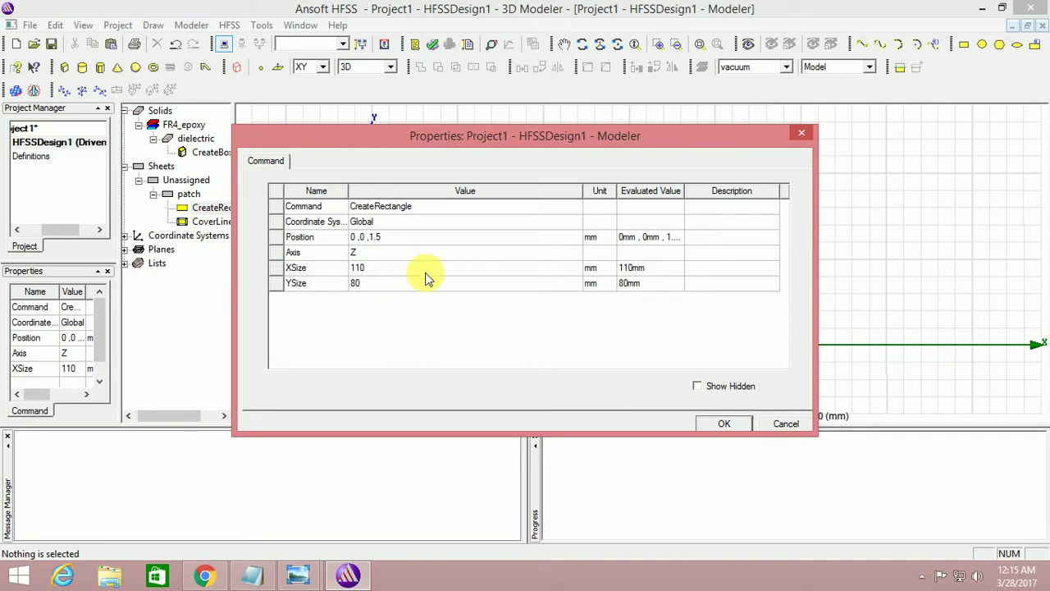
click(720, 423)
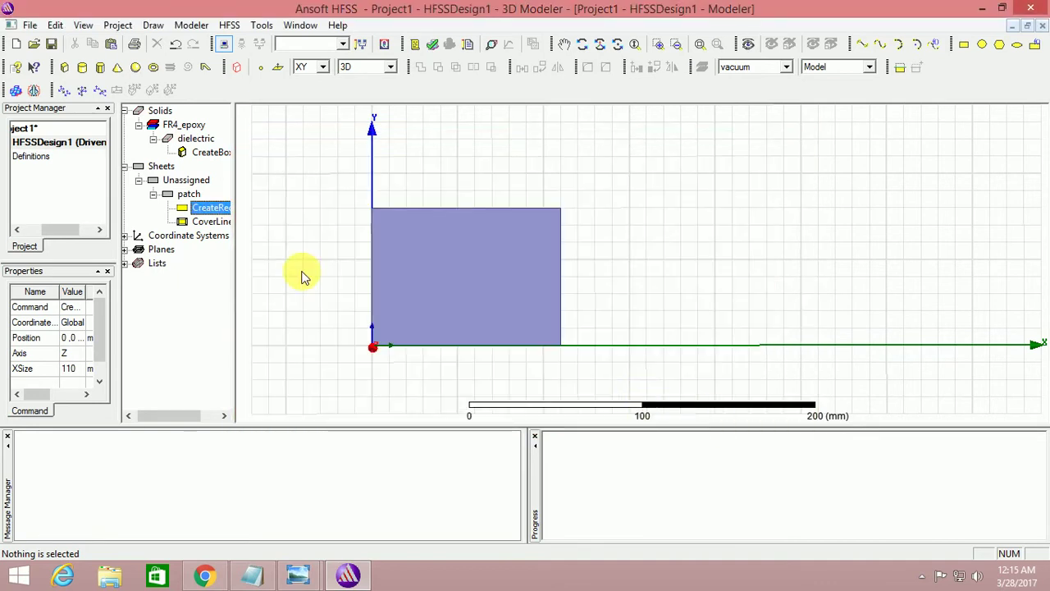
click(192, 195)
click(201, 207)
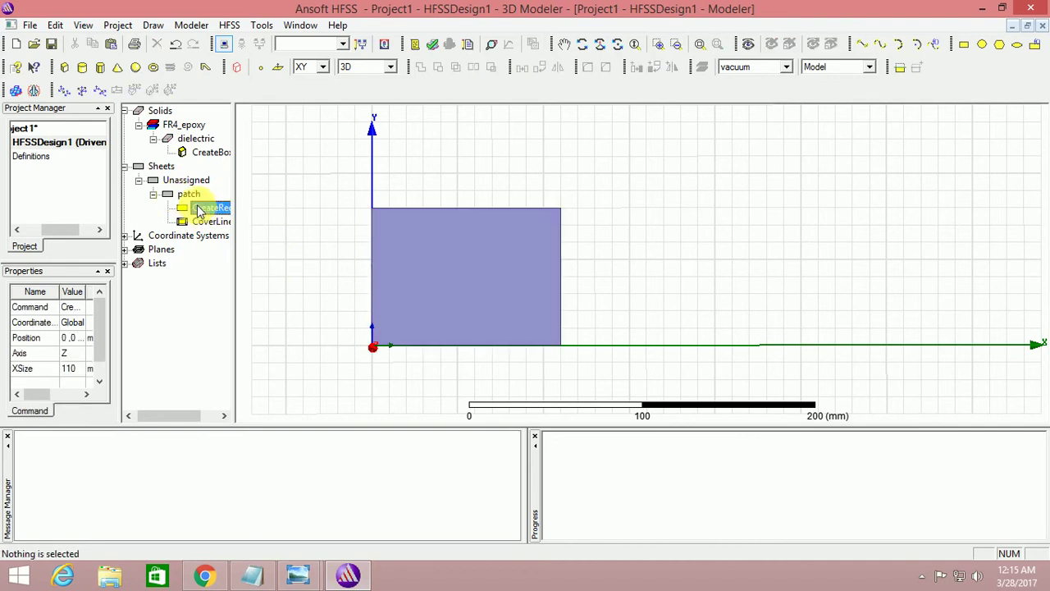
click(194, 197)
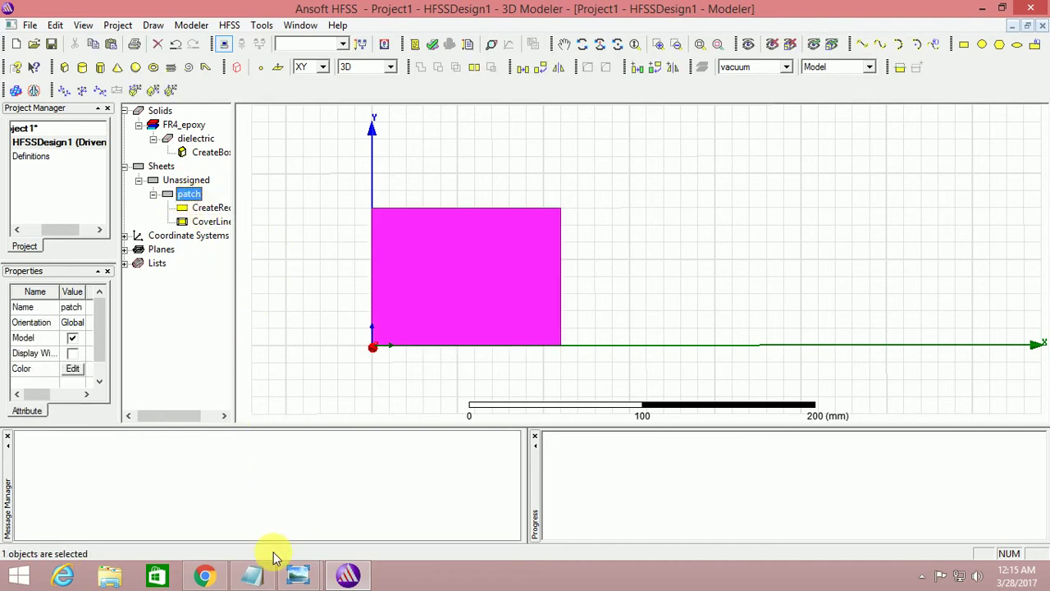
Check the ground plane and feedline item in the Notepad design notes and the antenna photo in Windows Photo Viewer
click(261, 573)
scroll(287, 336, down, 2)
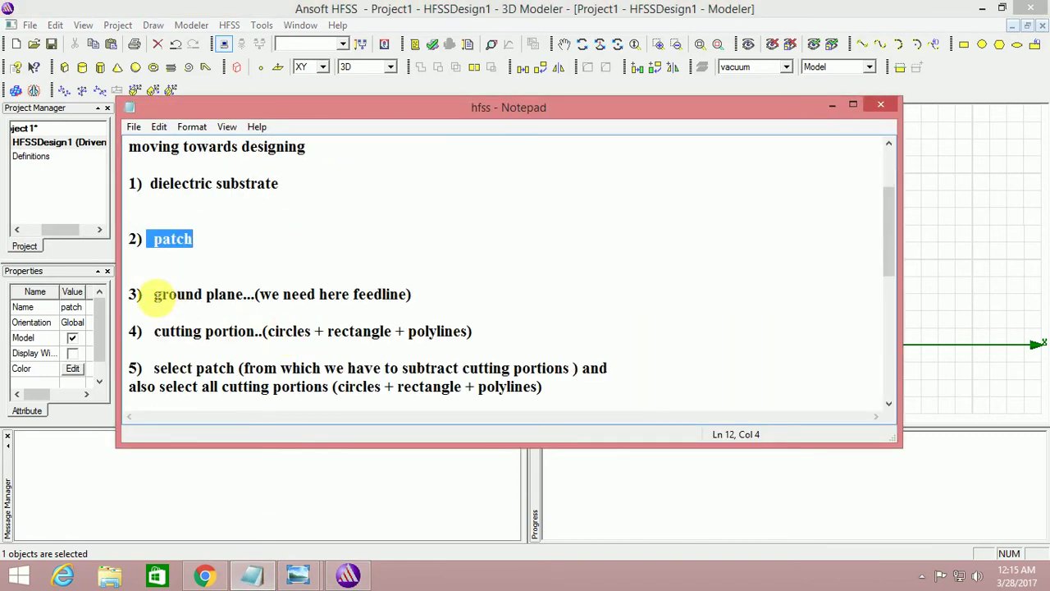
drag(154, 294, 413, 295)
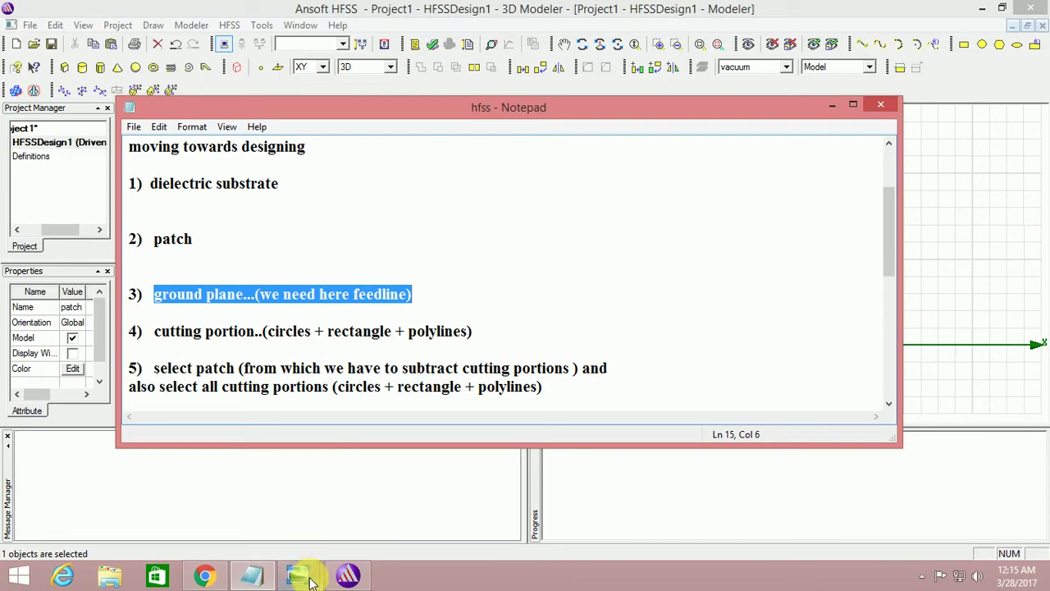
mouse_move(310, 580)
click(370, 522)
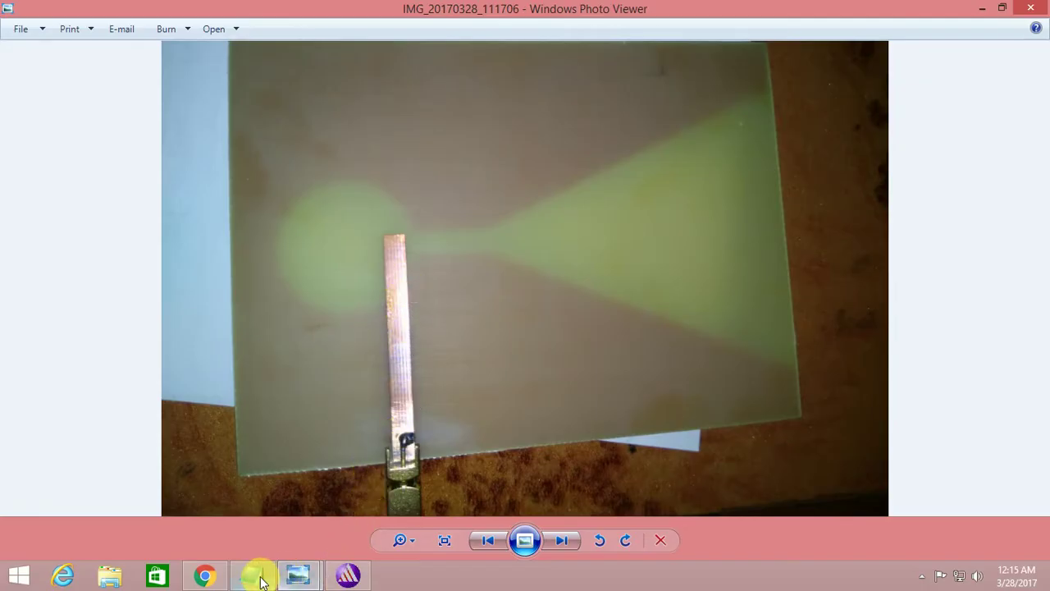
click(983, 10)
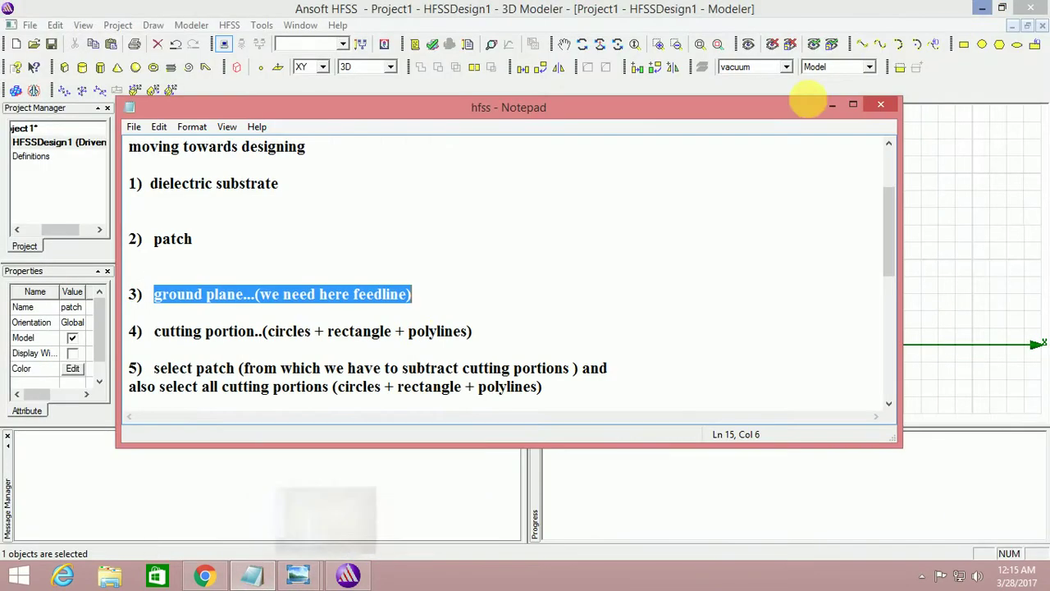
click(412, 295)
click(852, 105)
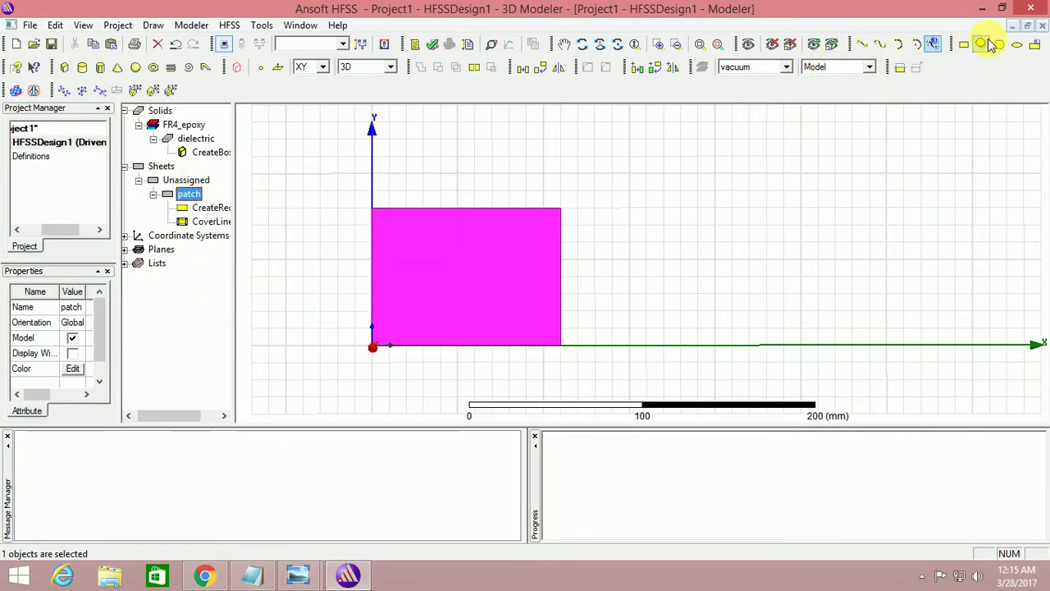
Draw a rectangle about 70 by 50 mm from the origin on the XY plane and name it feedline
click(963, 46)
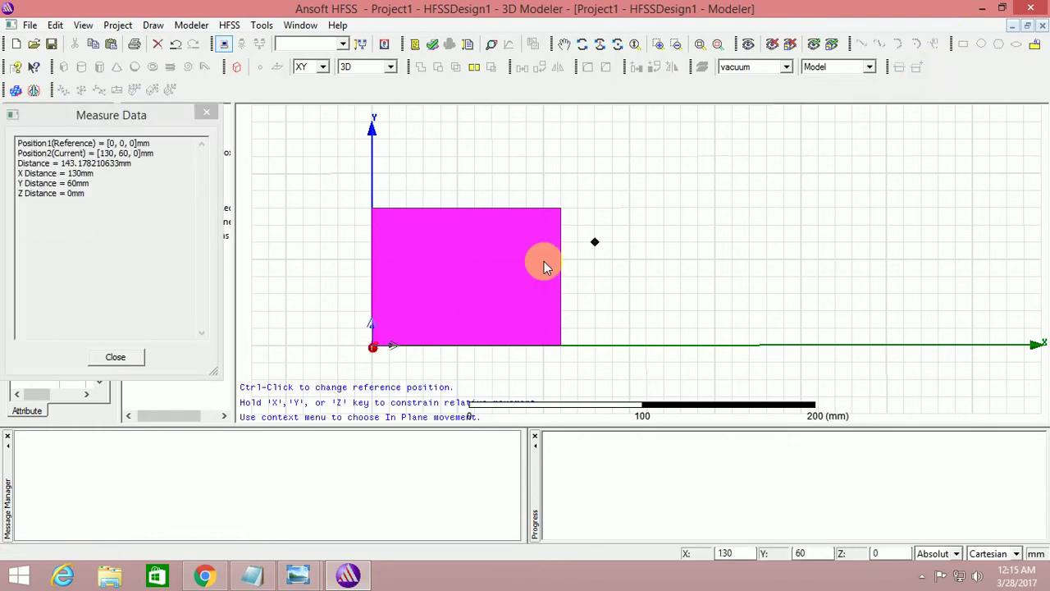
click(373, 346)
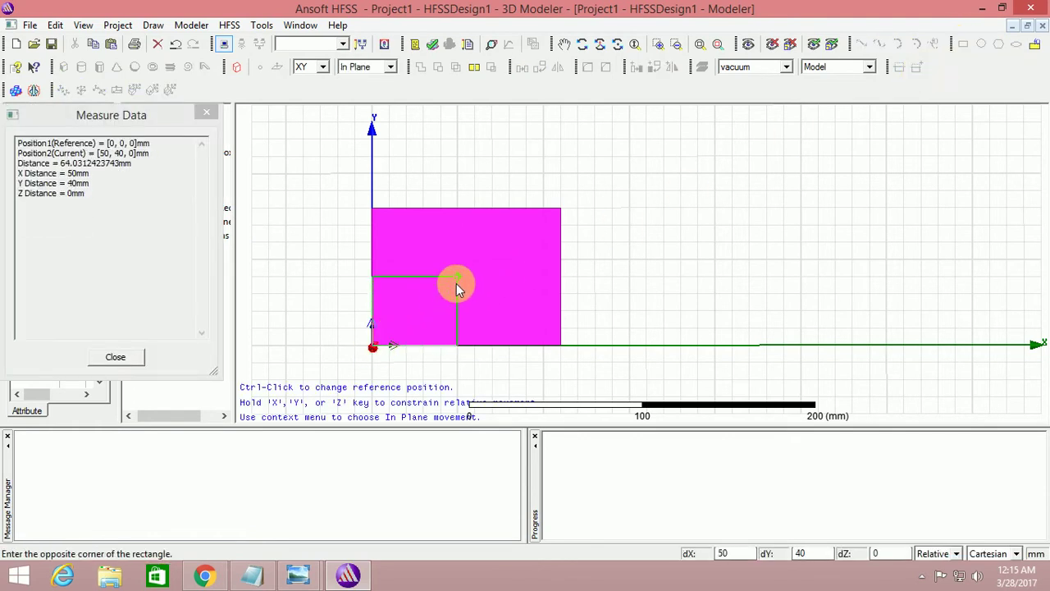
click(489, 261)
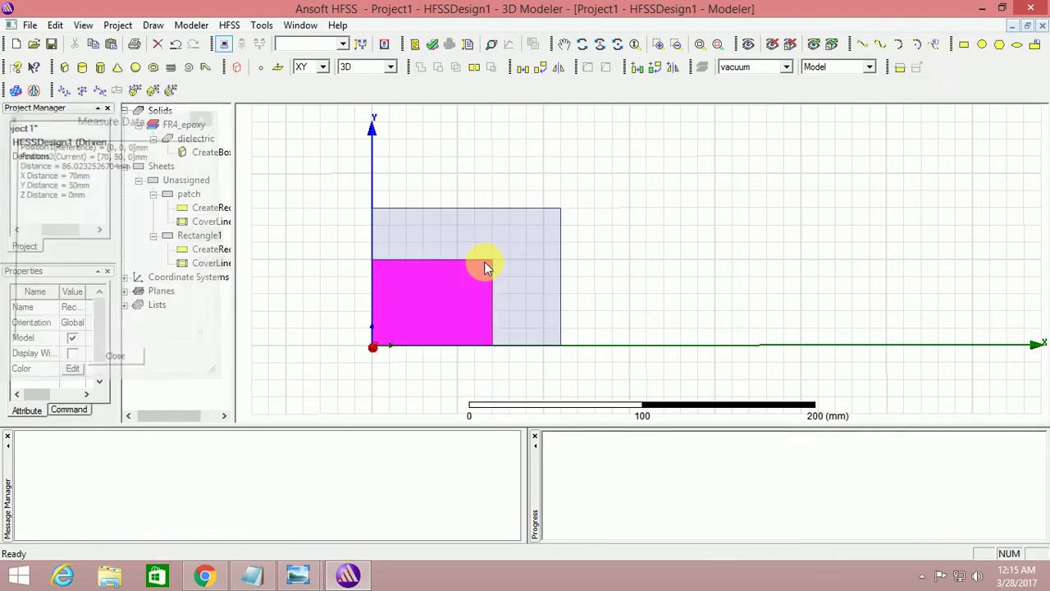
double_click(209, 236)
click(402, 205)
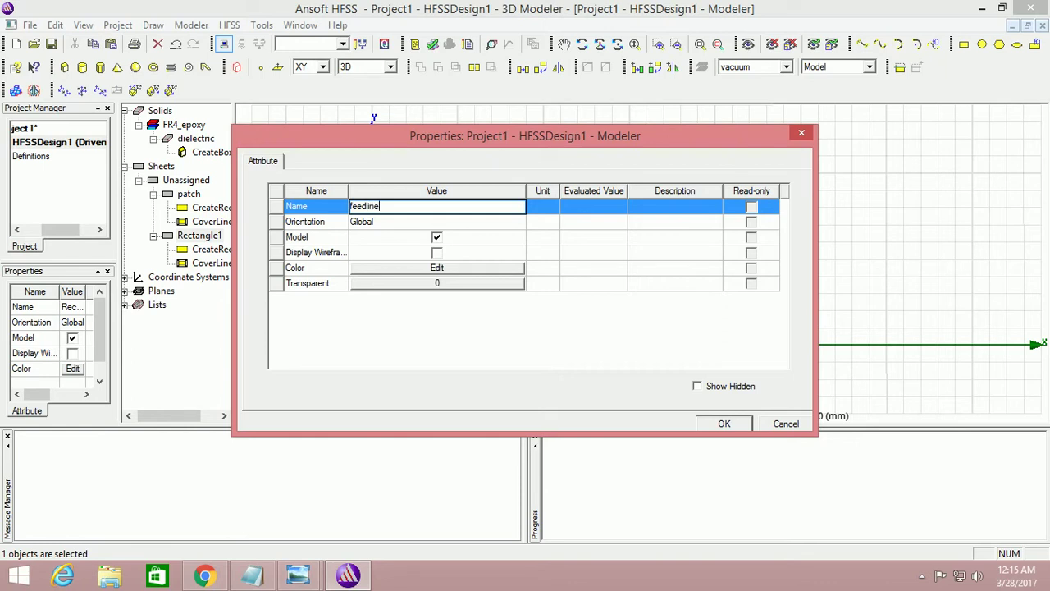
click(722, 423)
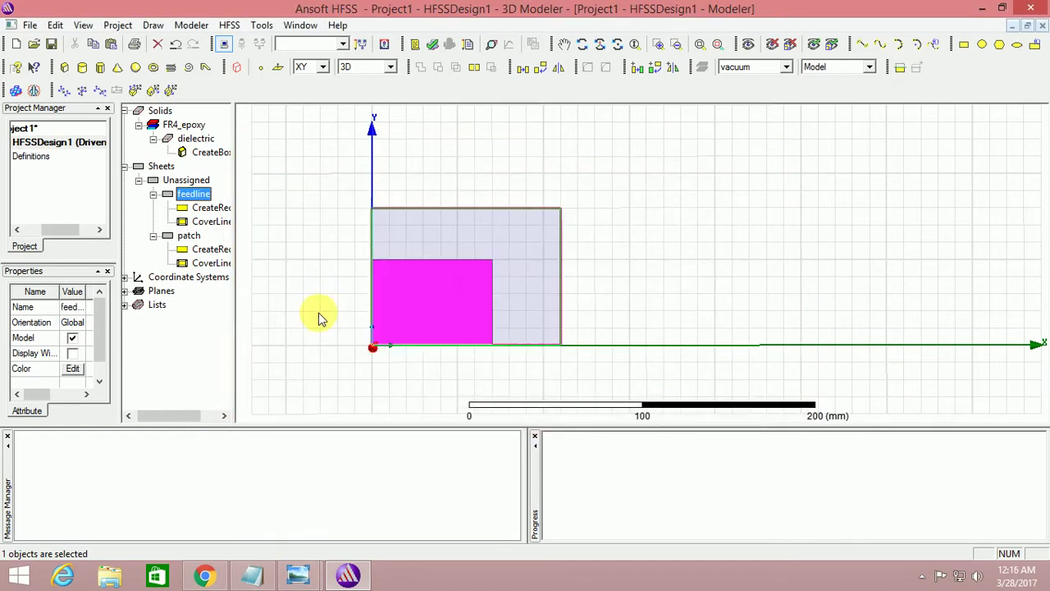
In the feedline's rectangle creation properties, set the position to 30,0,0 mm
double_click(210, 207)
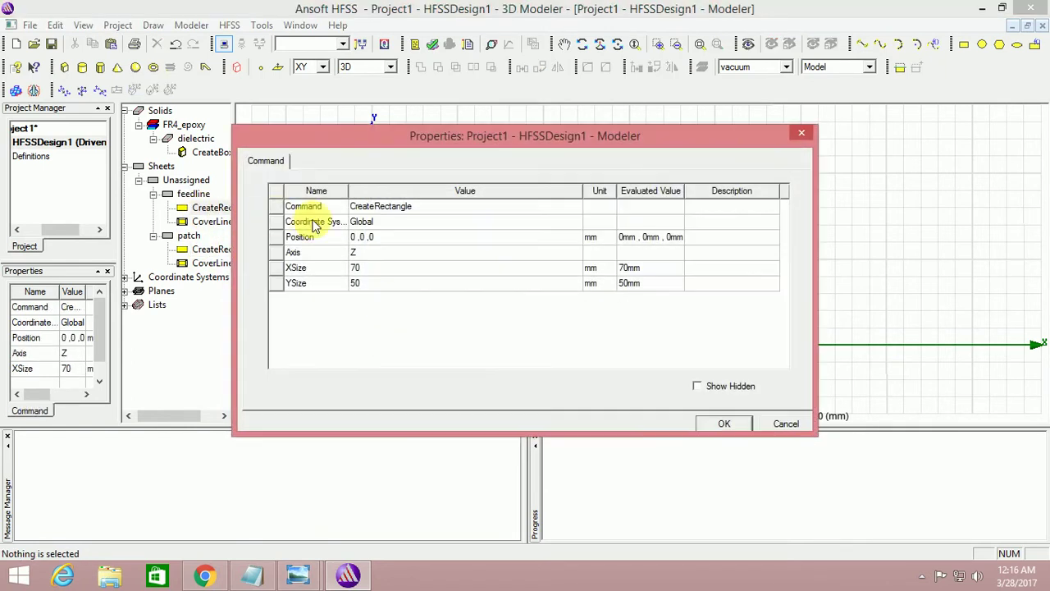
click(379, 241)
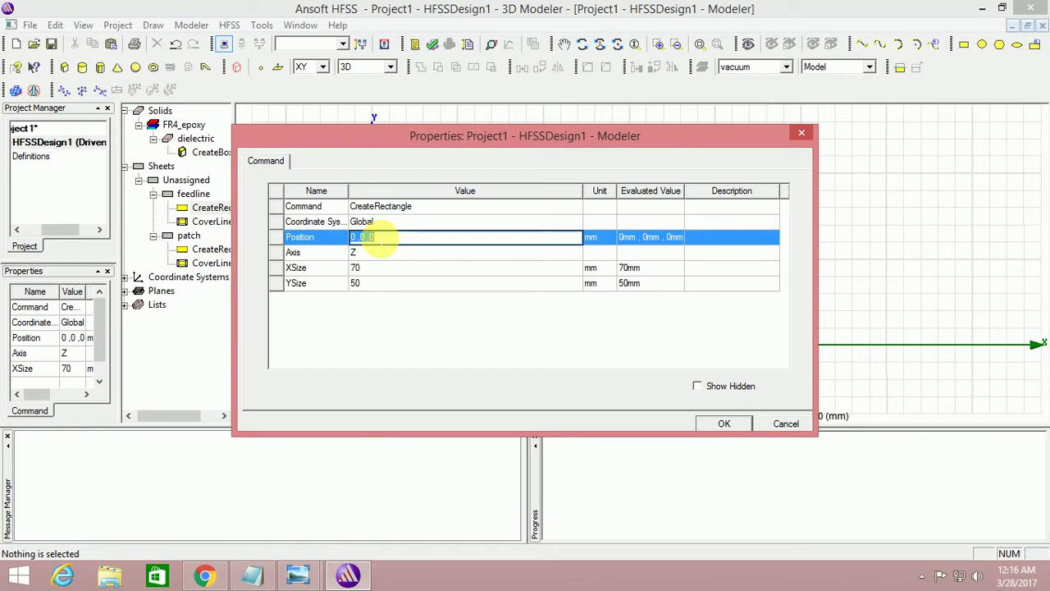
text(3)
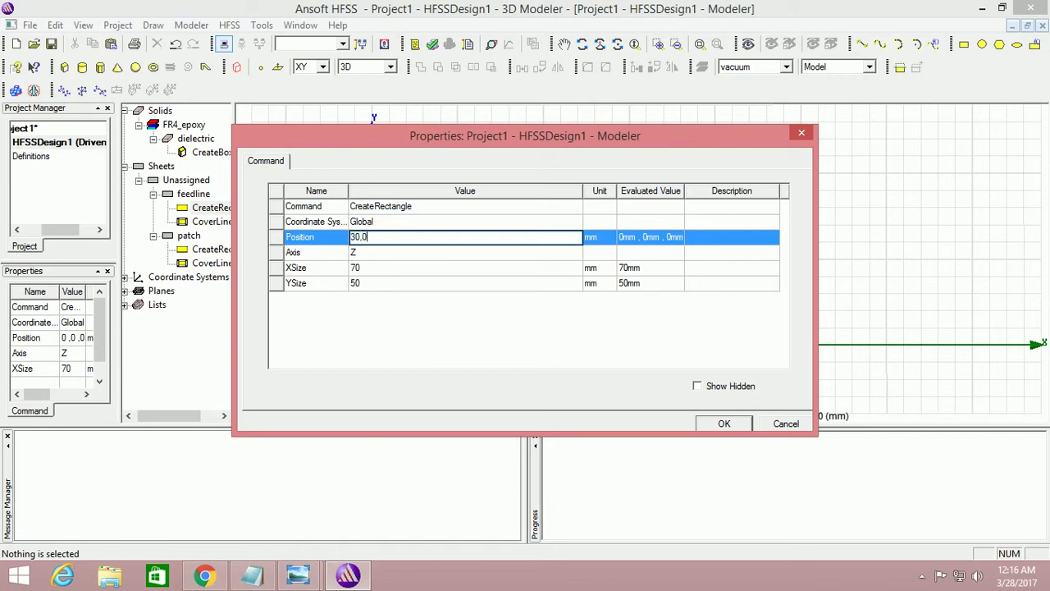
text(0,0,0)
Set the feedline's X size to -4 mm and Y size to 42 mm, apply the dimensions, and select the feedline sheet
click(389, 270)
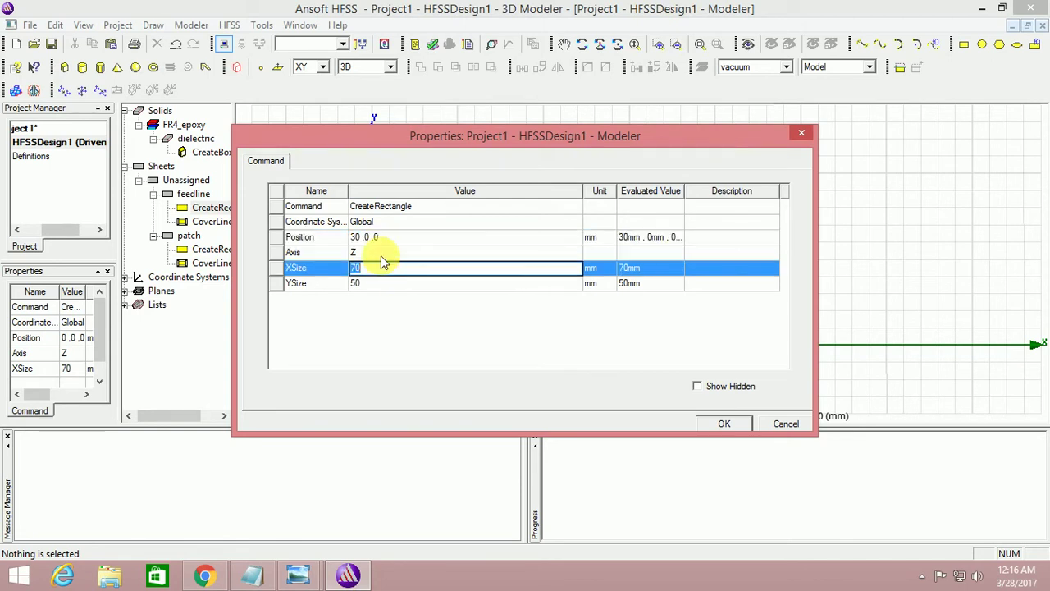
text(-4)
key(Return)
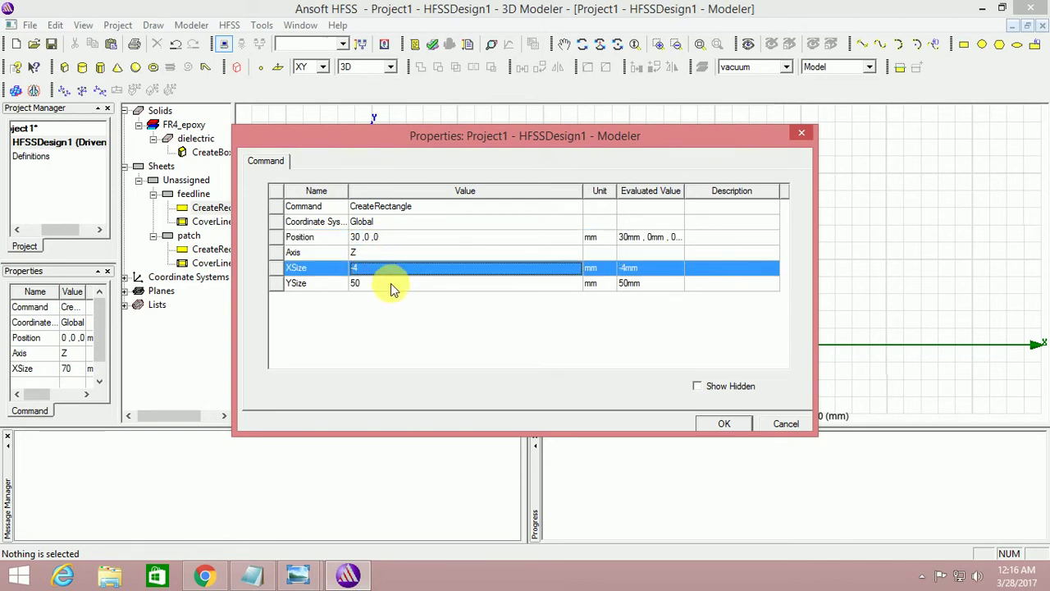
click(394, 287)
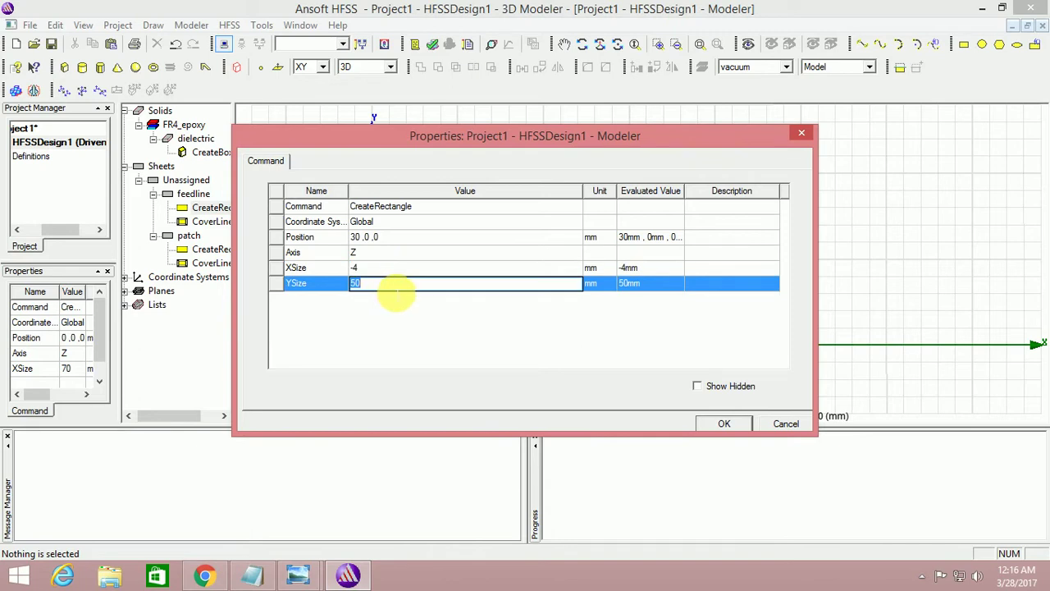
text(42)
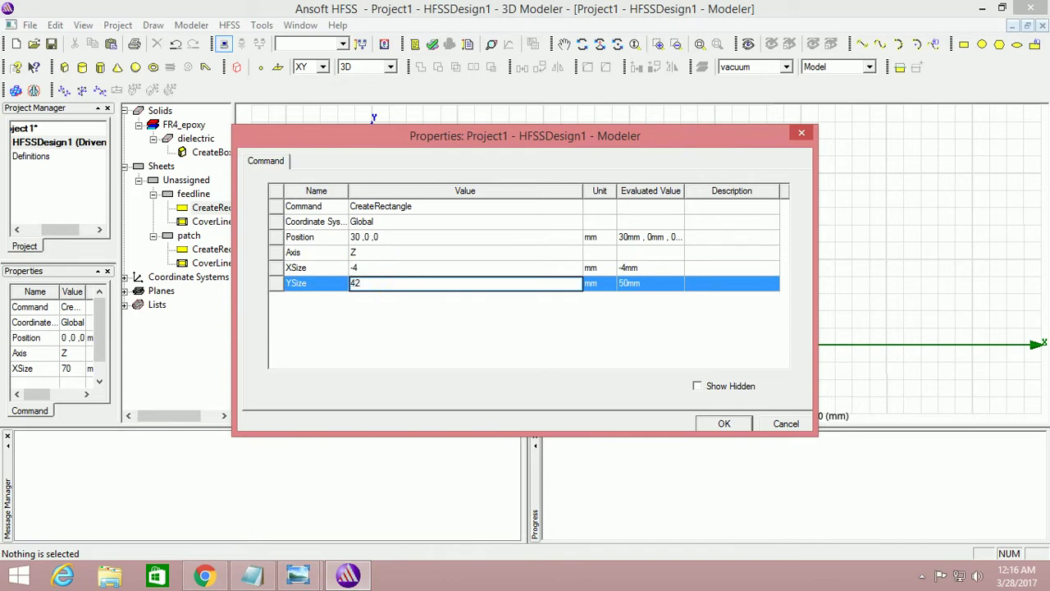
click(736, 424)
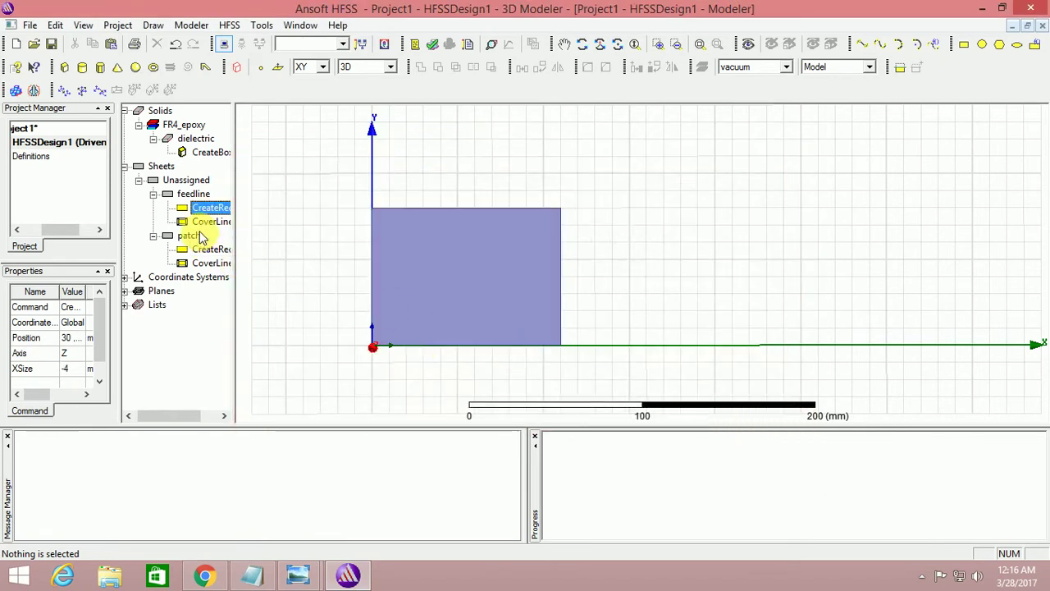
click(191, 193)
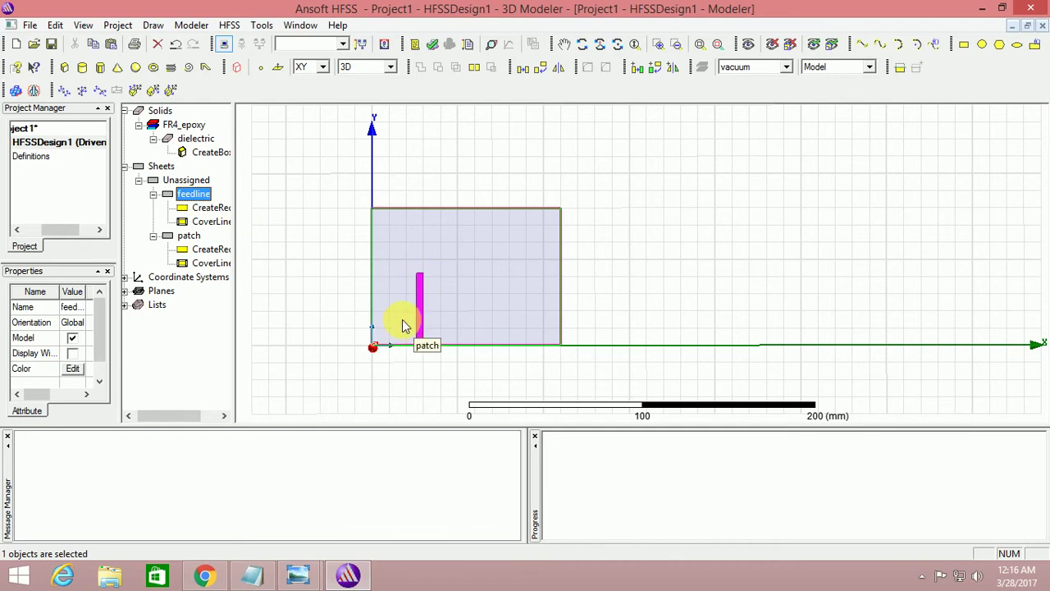
Check the patch and feedline sheets in the model and the cutting portion item in the Notepad design notes
click(187, 236)
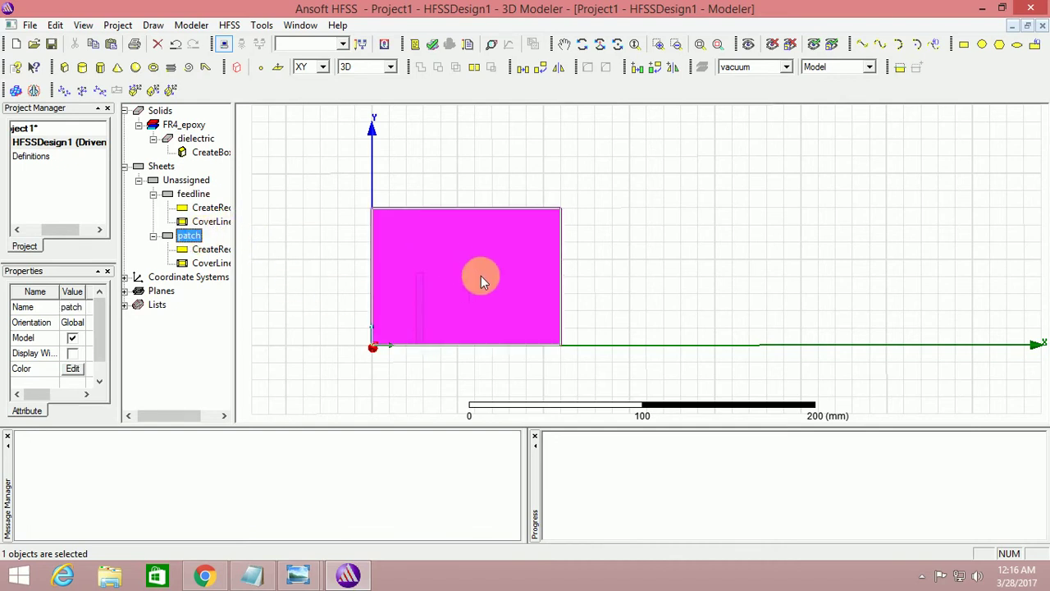
click(197, 195)
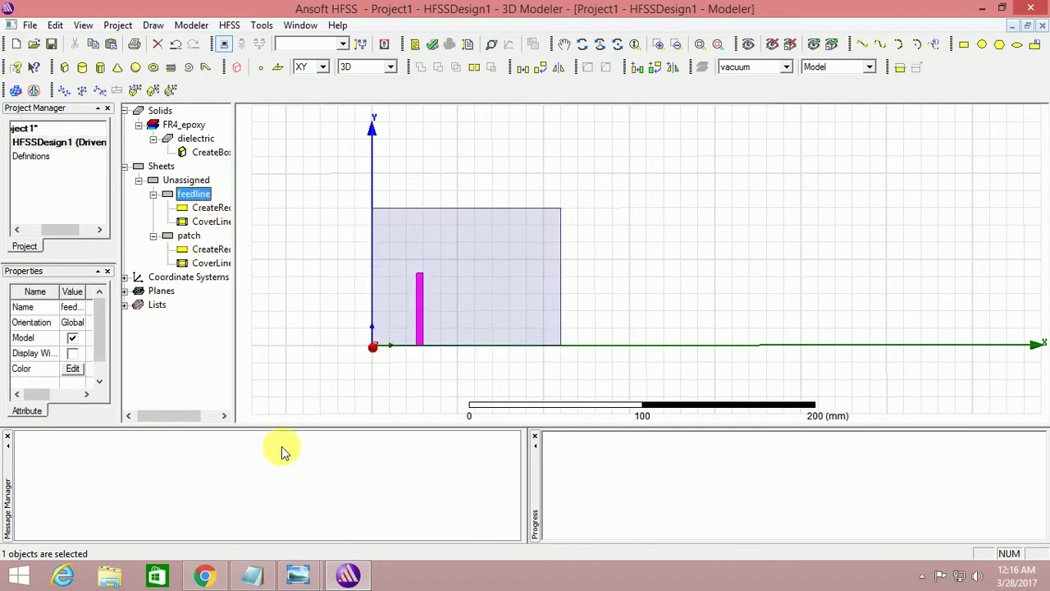
click(253, 576)
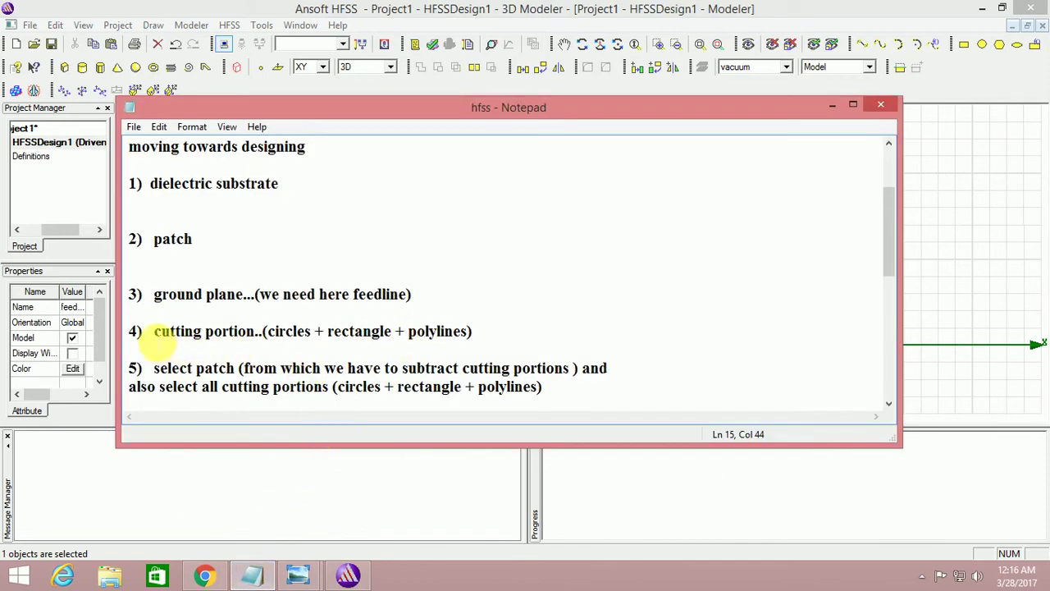
drag(153, 334, 474, 332)
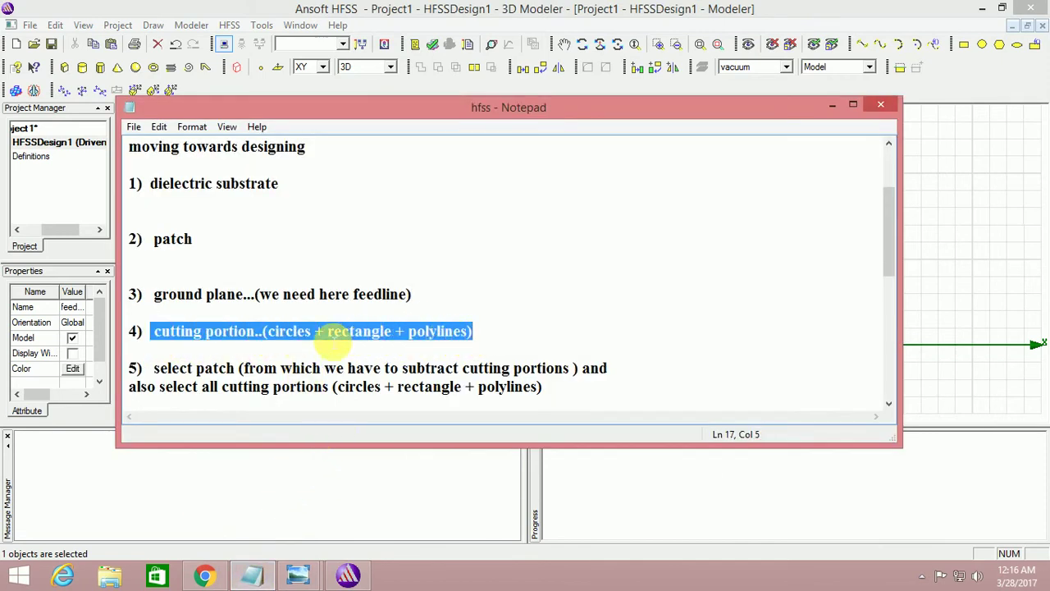
click(831, 106)
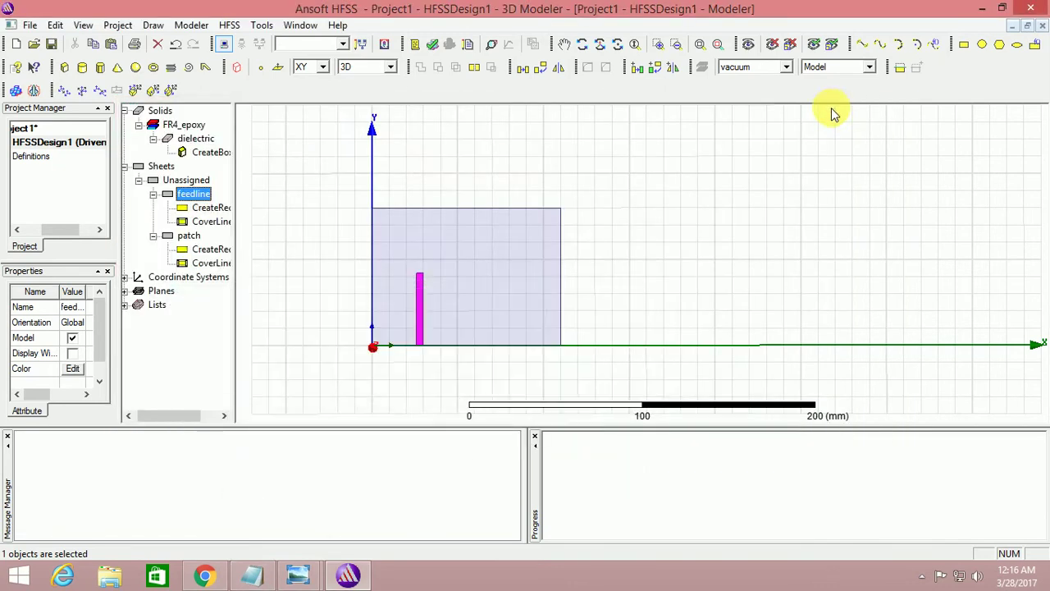
Draw a circle over the patch on the XY plane, centred at 20,40,0 mm with a radius of about 10 mm
click(188, 235)
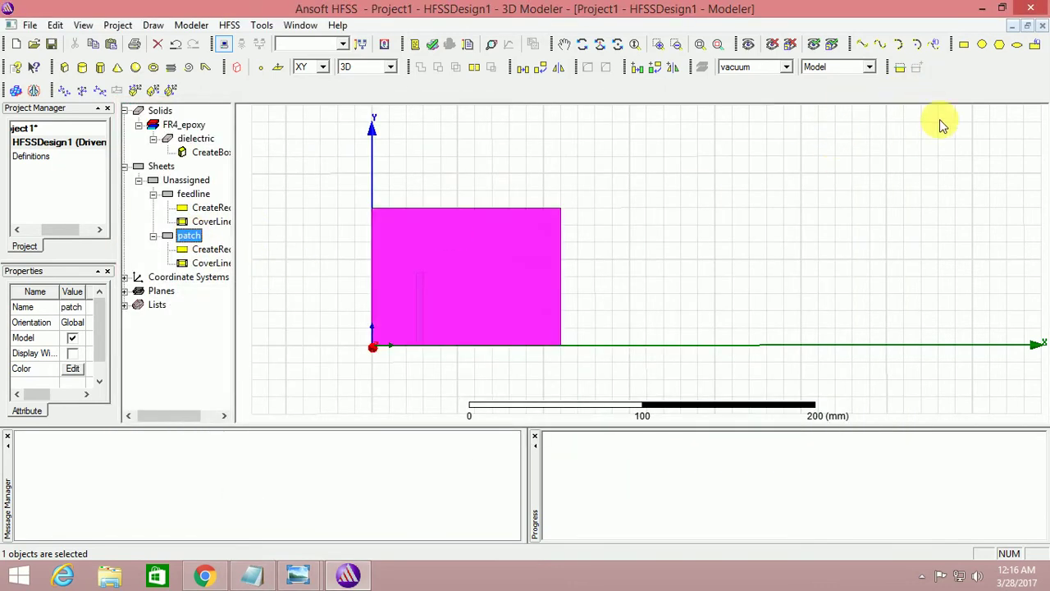
click(981, 45)
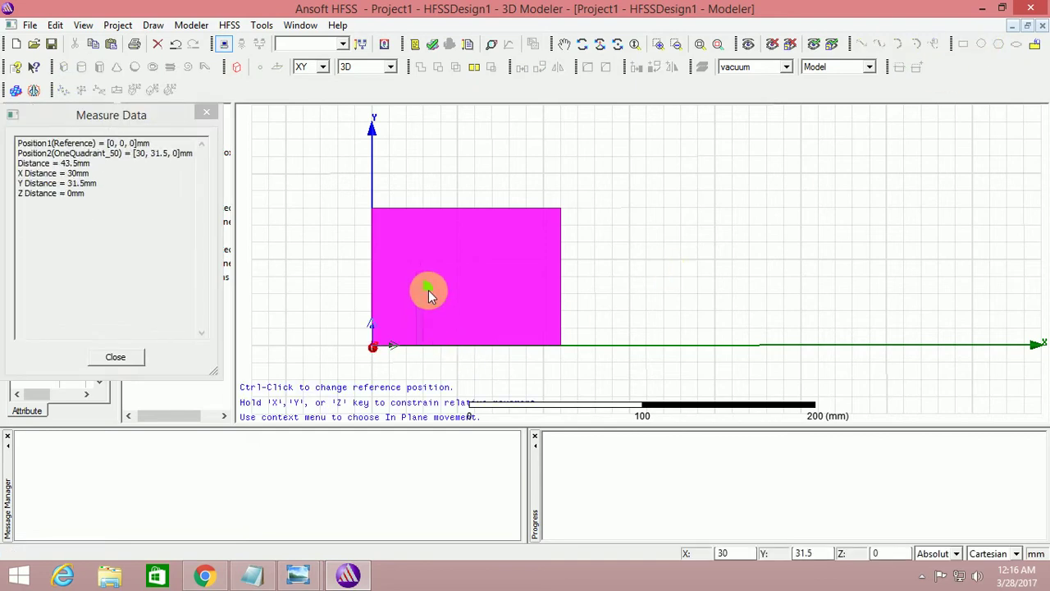
click(404, 282)
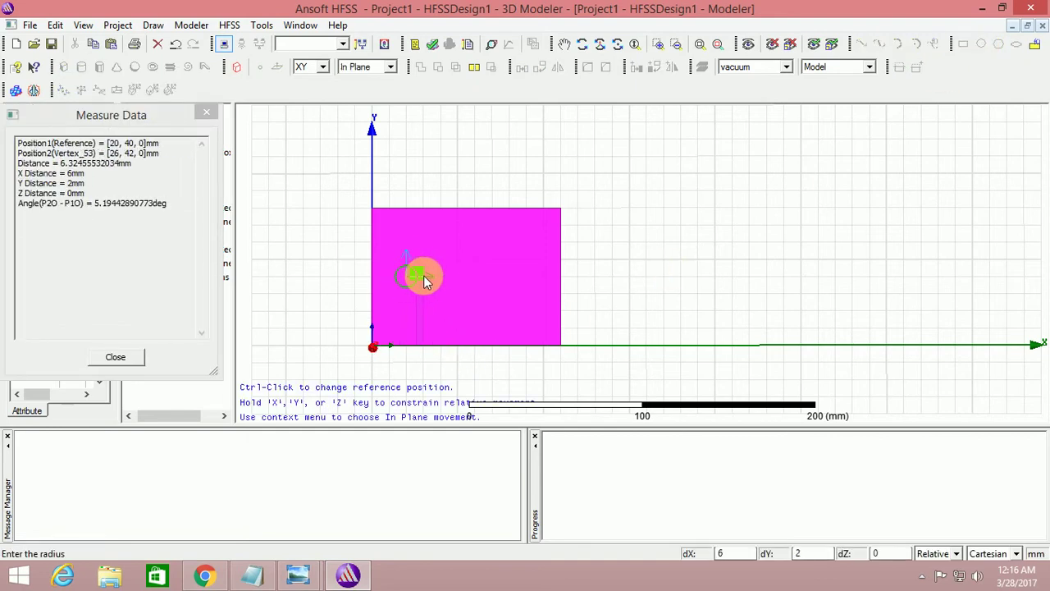
click(429, 274)
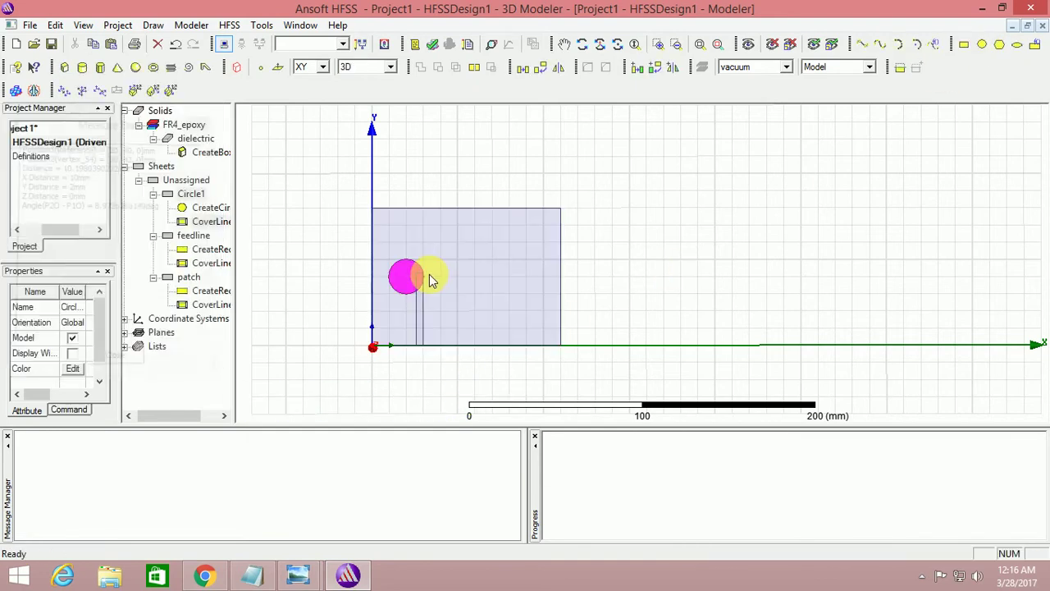
double_click(190, 193)
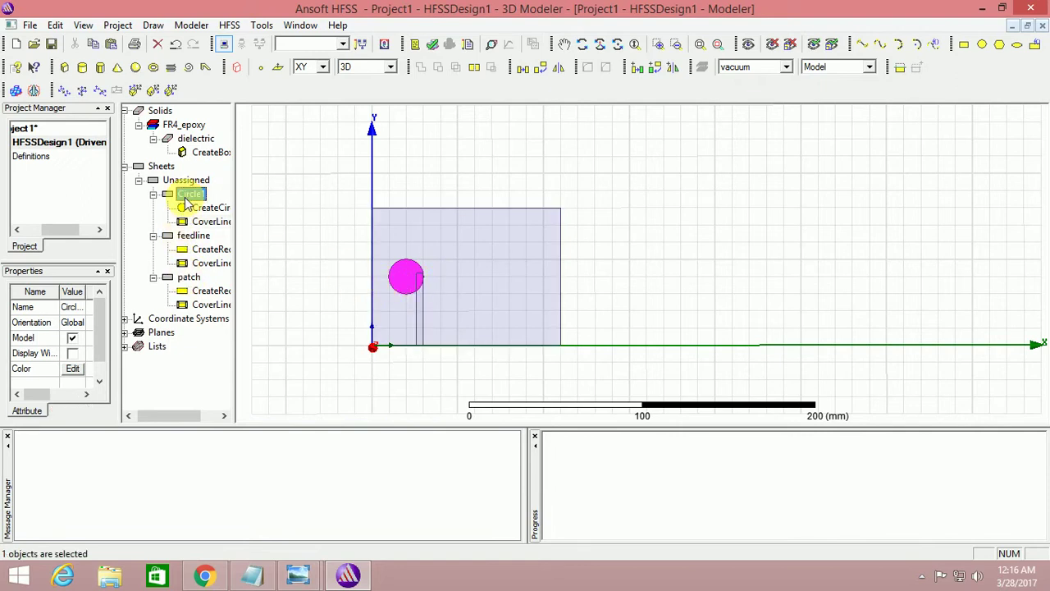
click(724, 423)
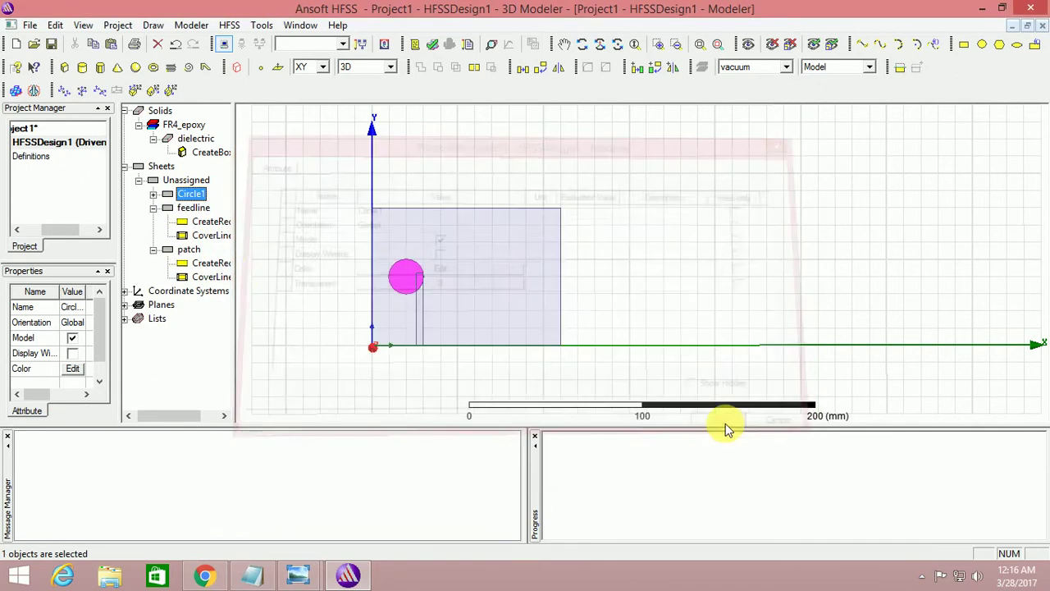
Set the circle's radius to 12 mm and its center position to 20,40,1.5 mm, and select the circle sheet
click(153, 194)
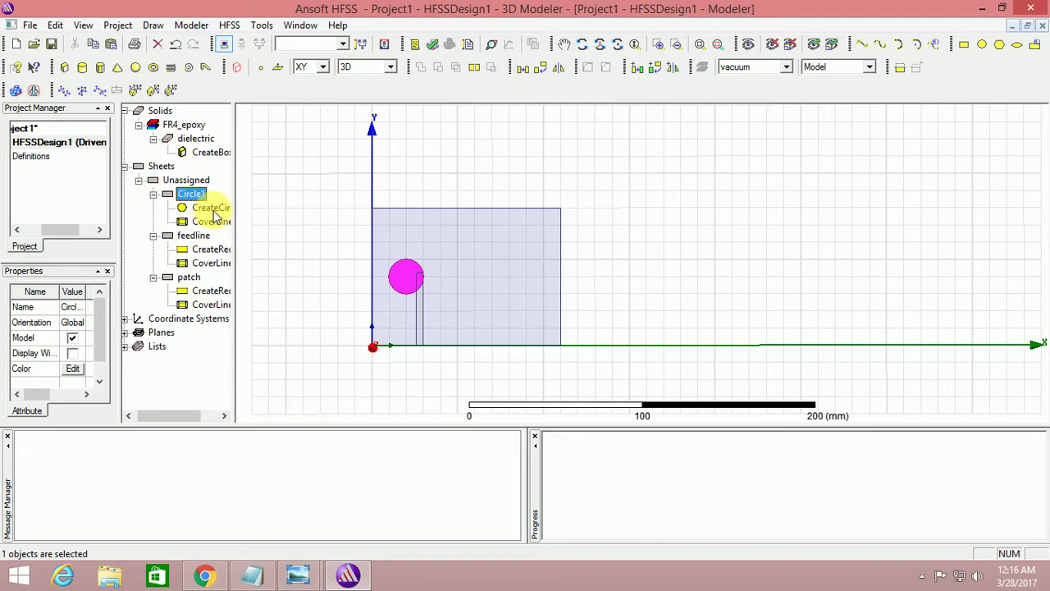
double_click(205, 207)
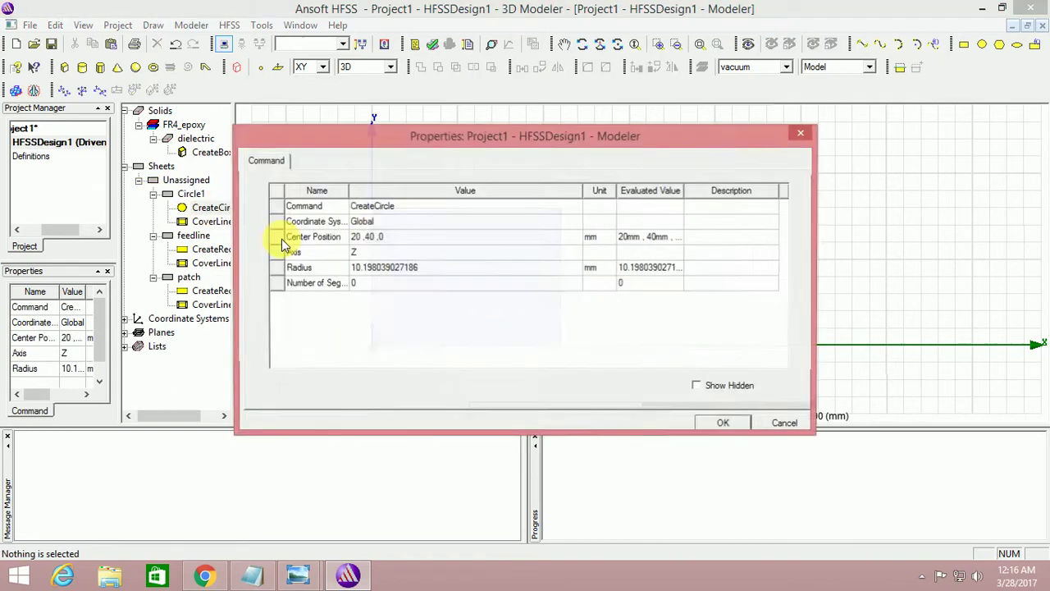
click(420, 274)
text(12)
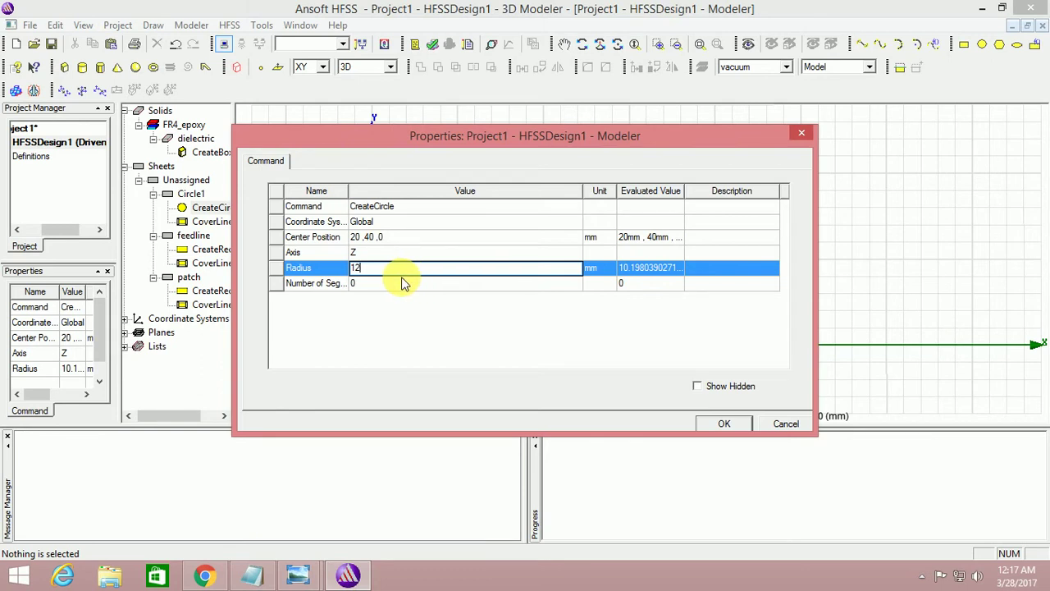
click(374, 240)
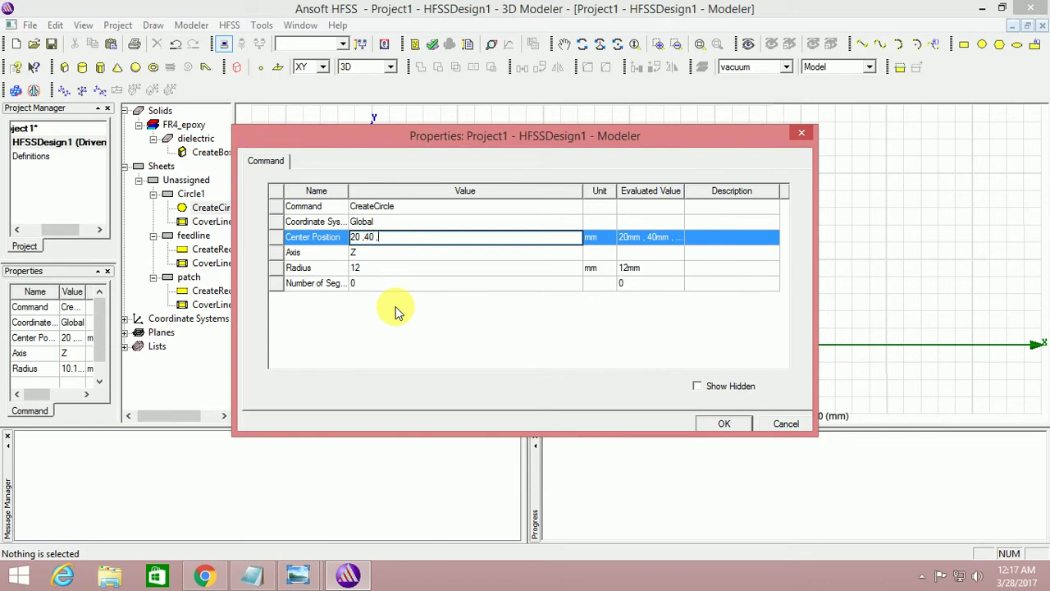
text(1.5)
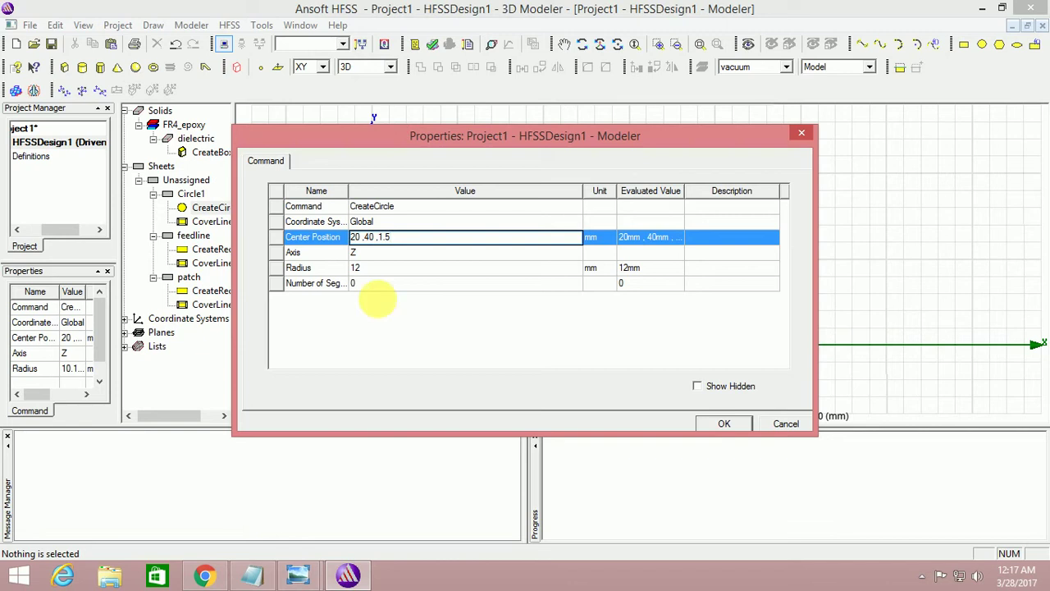
click(700, 424)
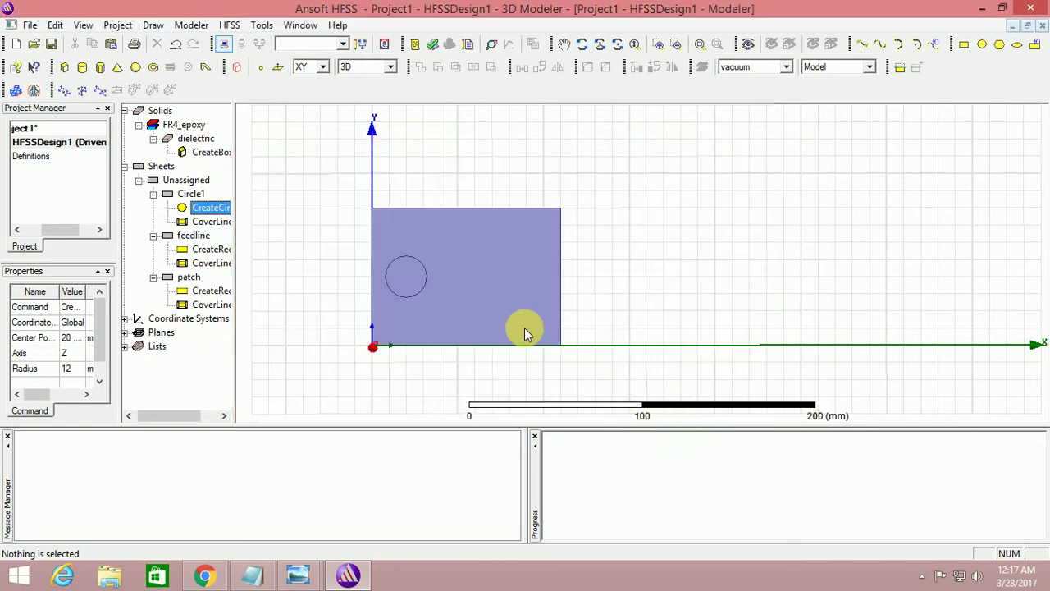
click(190, 194)
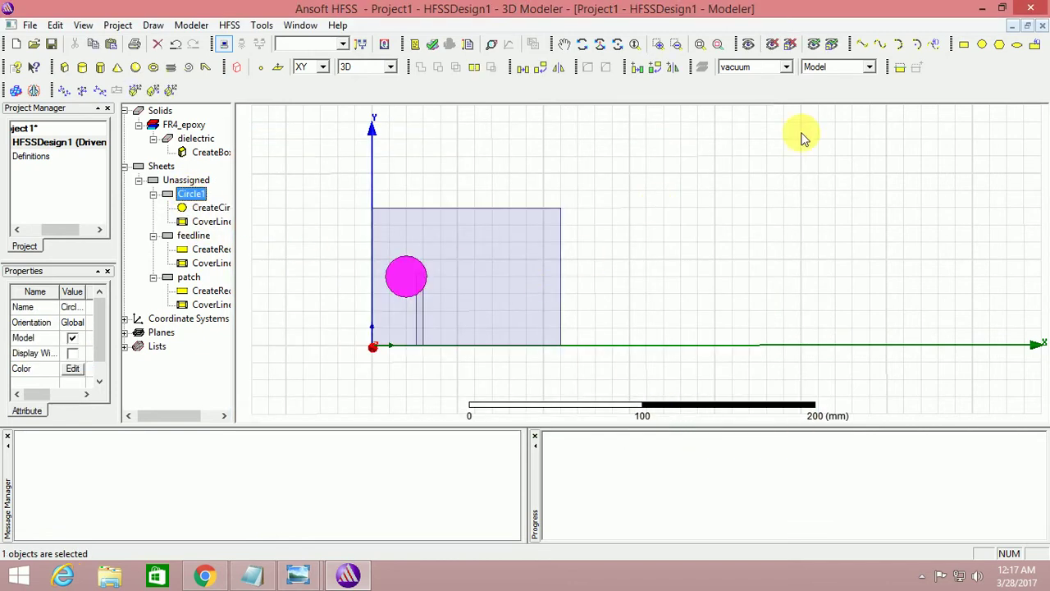
Draw a thin rectangle about 34 by 2 mm along X, starting from the feedline's upper corner at 26,42,0 mm
click(962, 46)
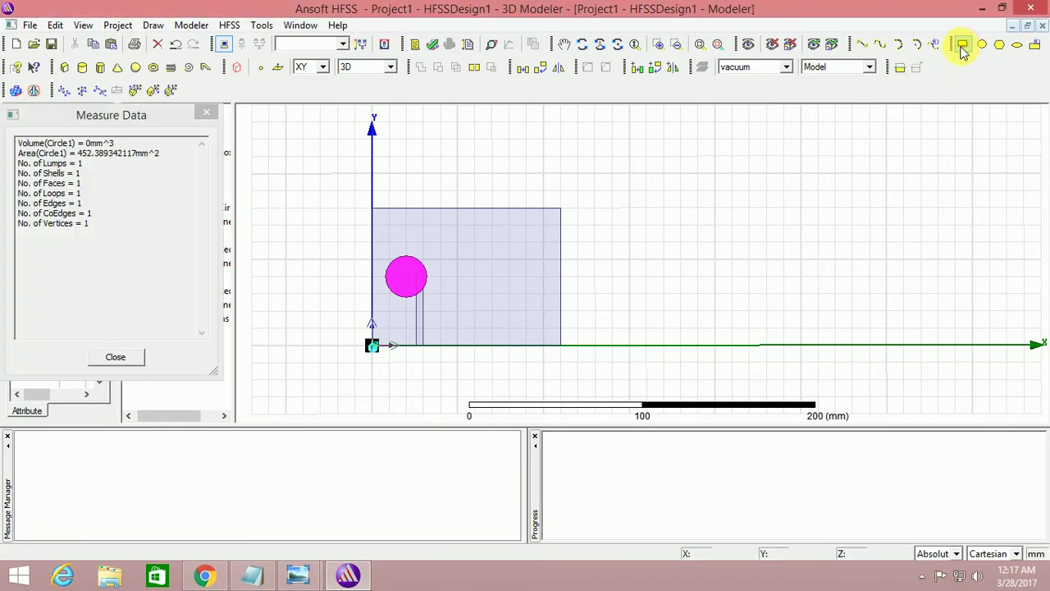
ctrl+click(418, 273)
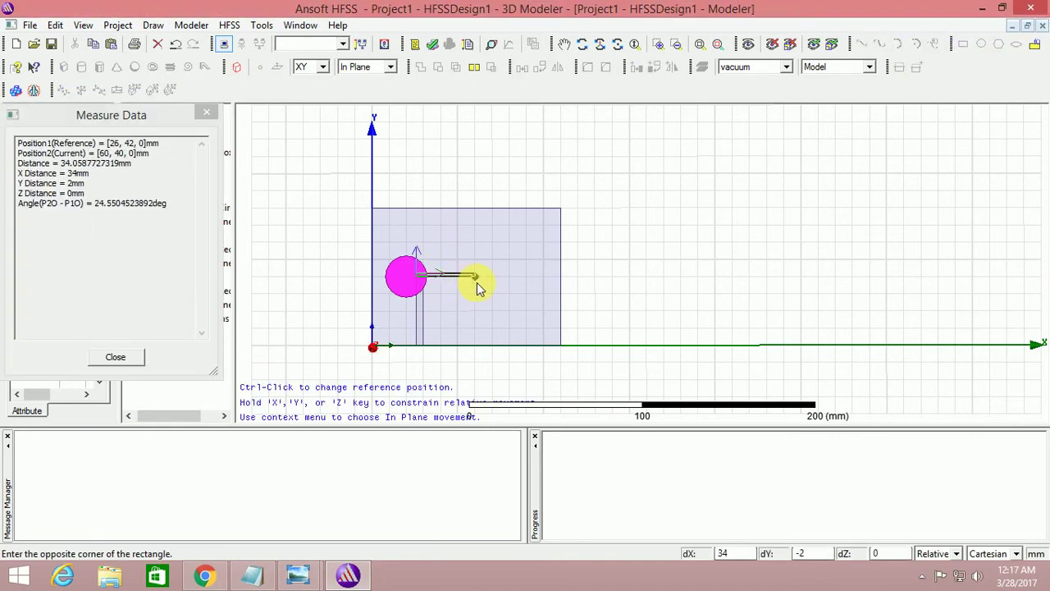
key(Escape)
click(464, 274)
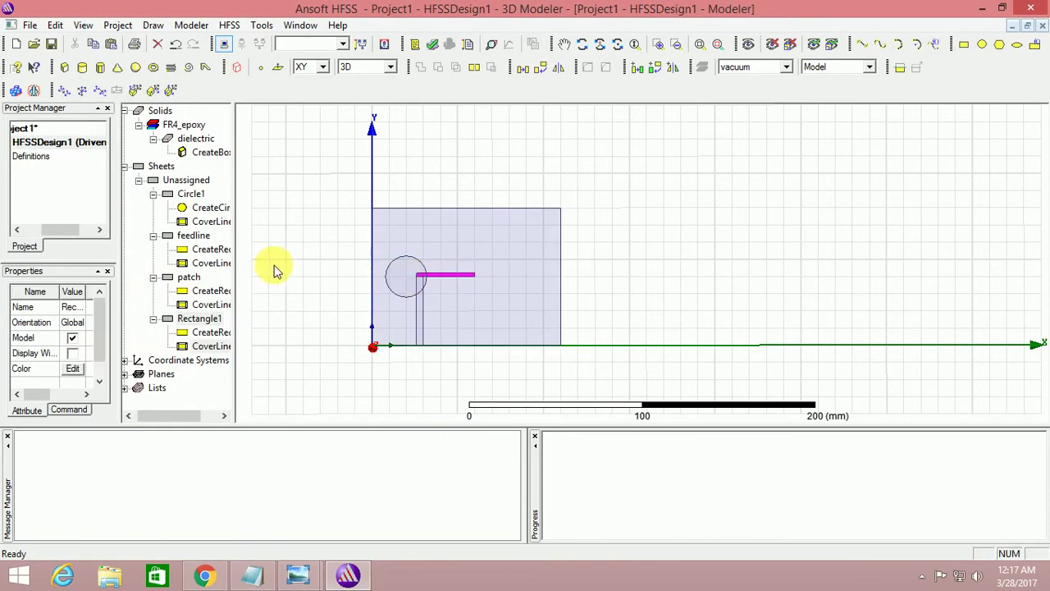
double_click(195, 319)
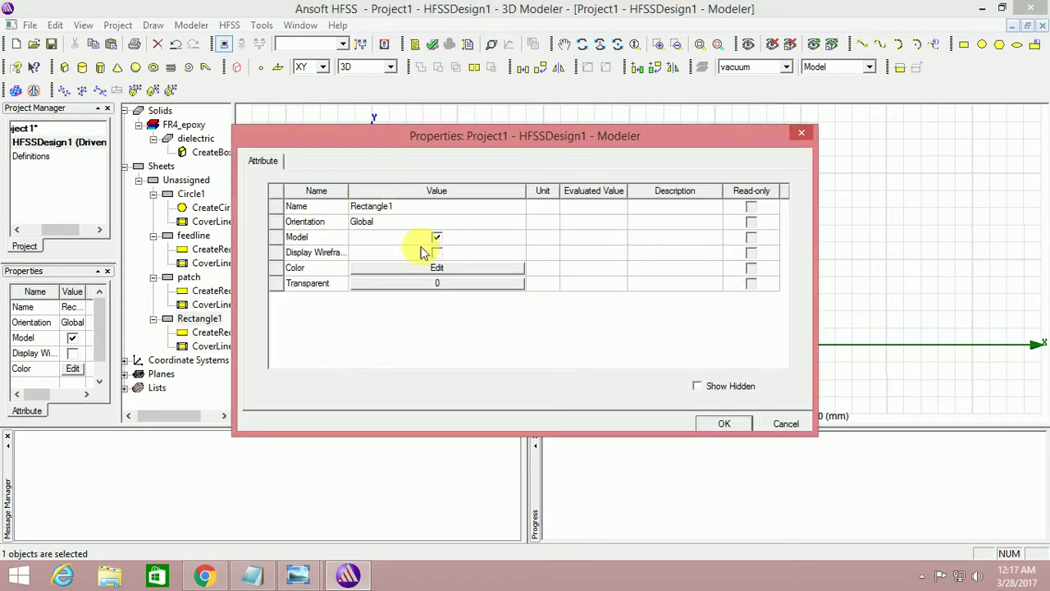
click(718, 422)
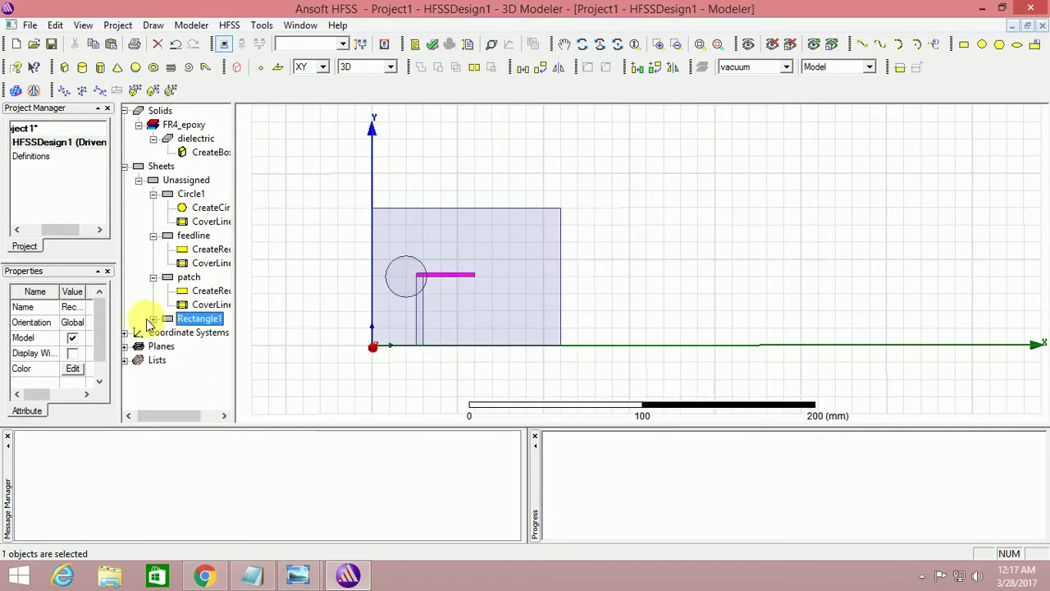
Set the new rectangle's X size to 20 mm, Y size to -4 mm and position to 26,42,1.5 mm, and select its sheet
click(153, 319)
double_click(197, 333)
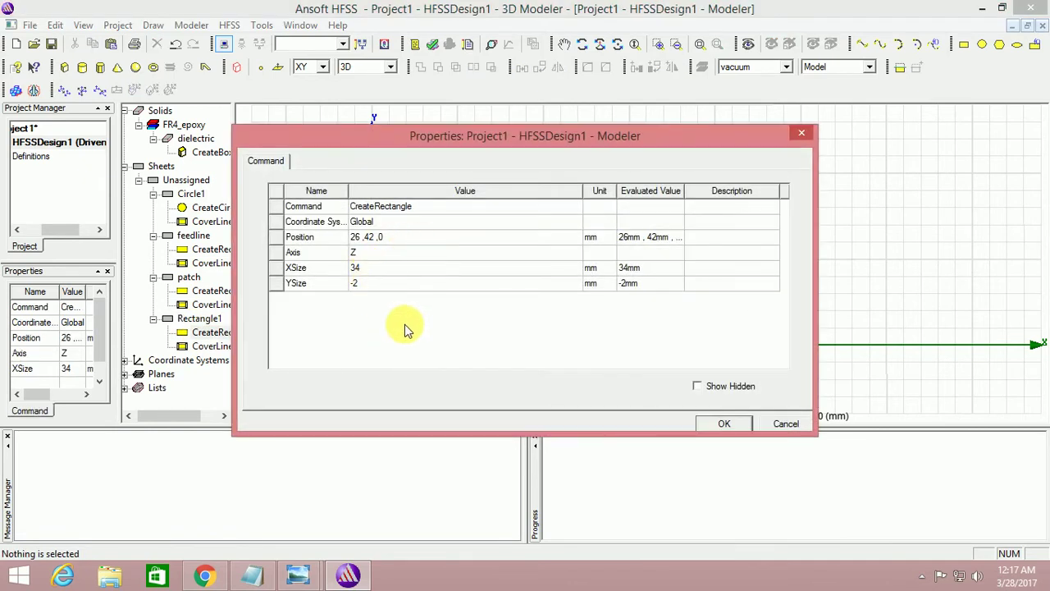
click(378, 272)
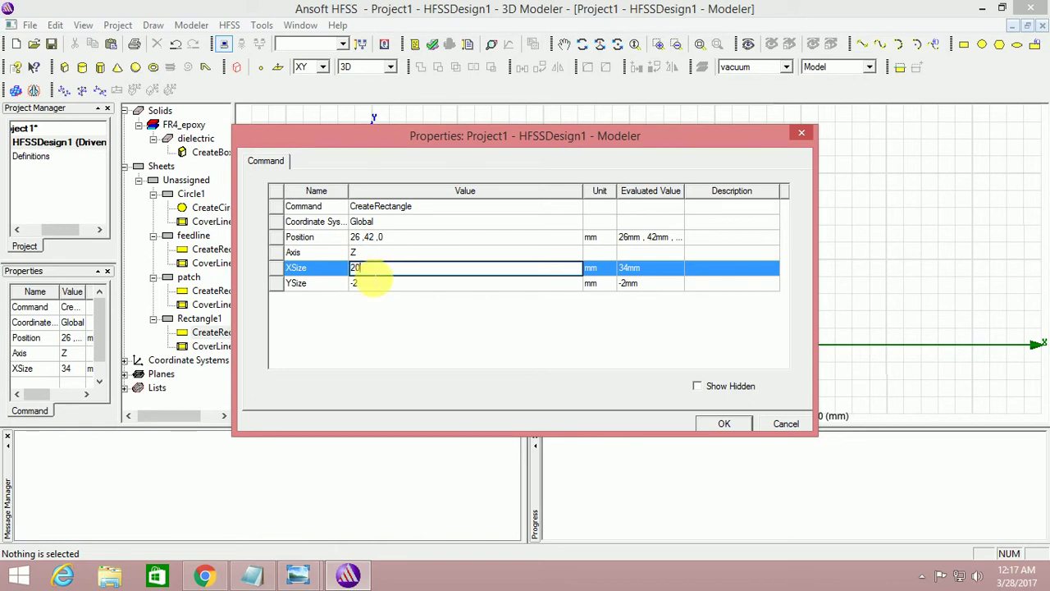
click(377, 287)
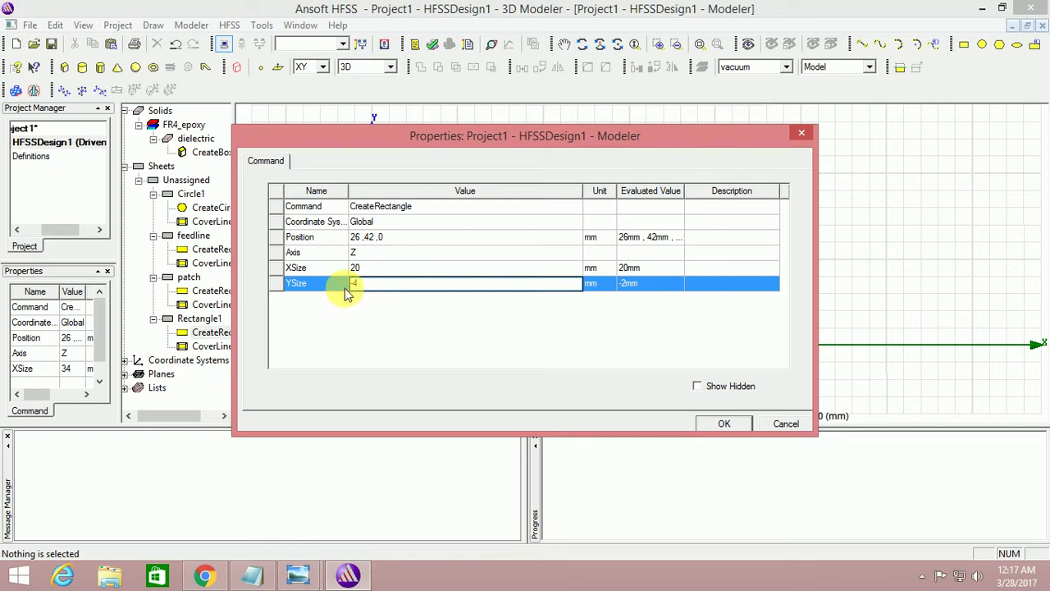
text(-4)
click(391, 242)
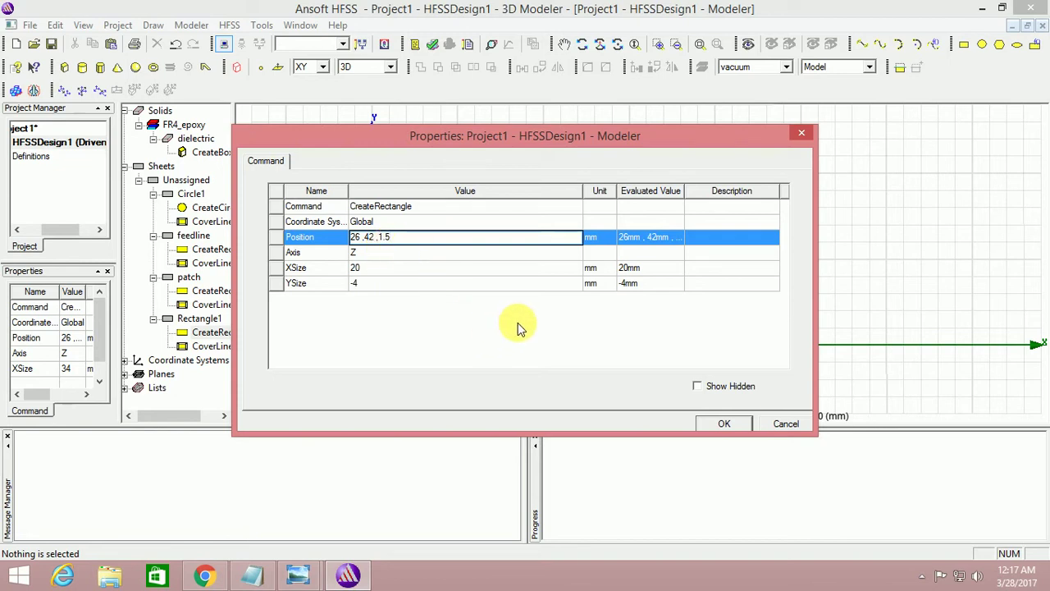
click(739, 424)
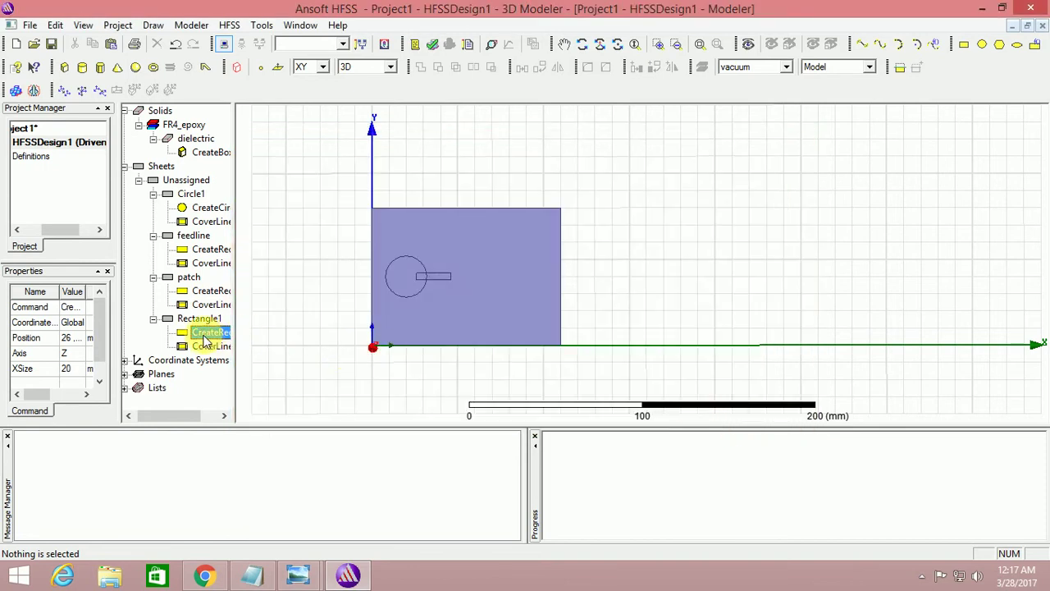
click(199, 318)
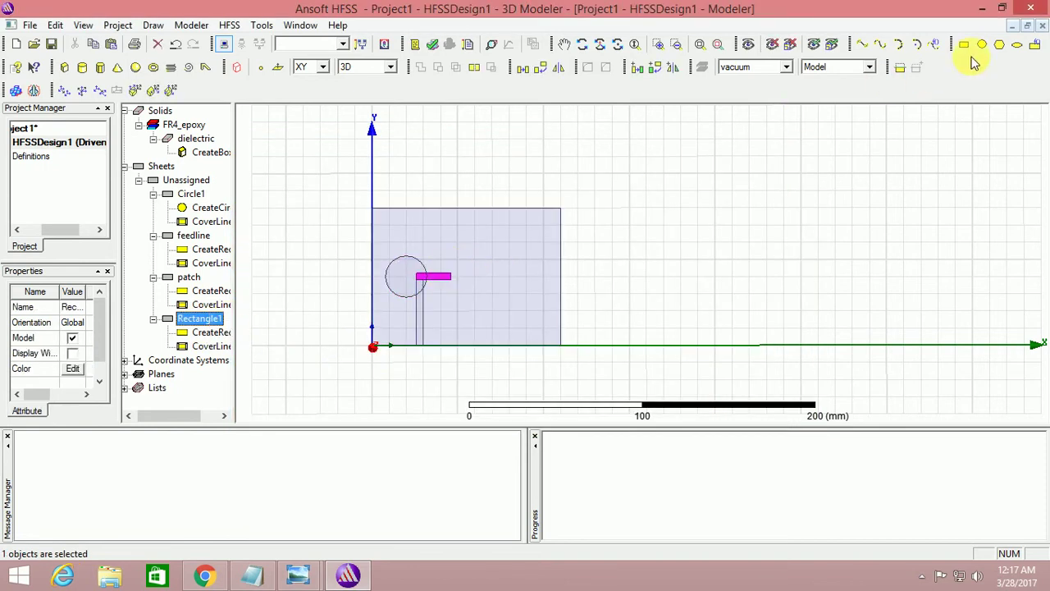
Draw a closed flared polyline from the slot rectangle's corner at 46,42,1.5 through 110,70,0 and 110,10,0 mm, back to the rectangle's end
click(863, 48)
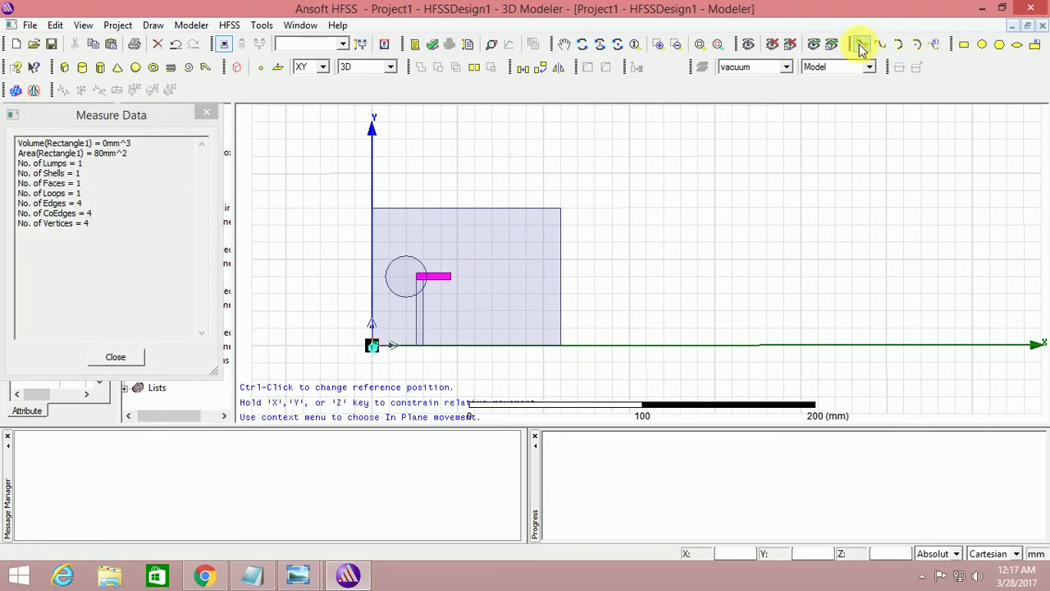
click(449, 273)
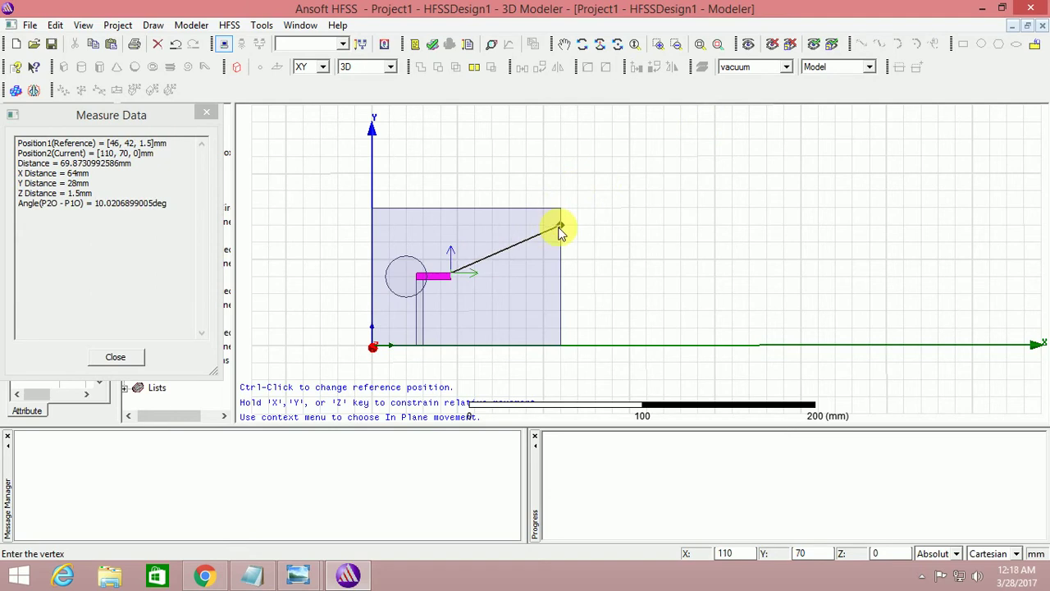
click(561, 227)
click(561, 326)
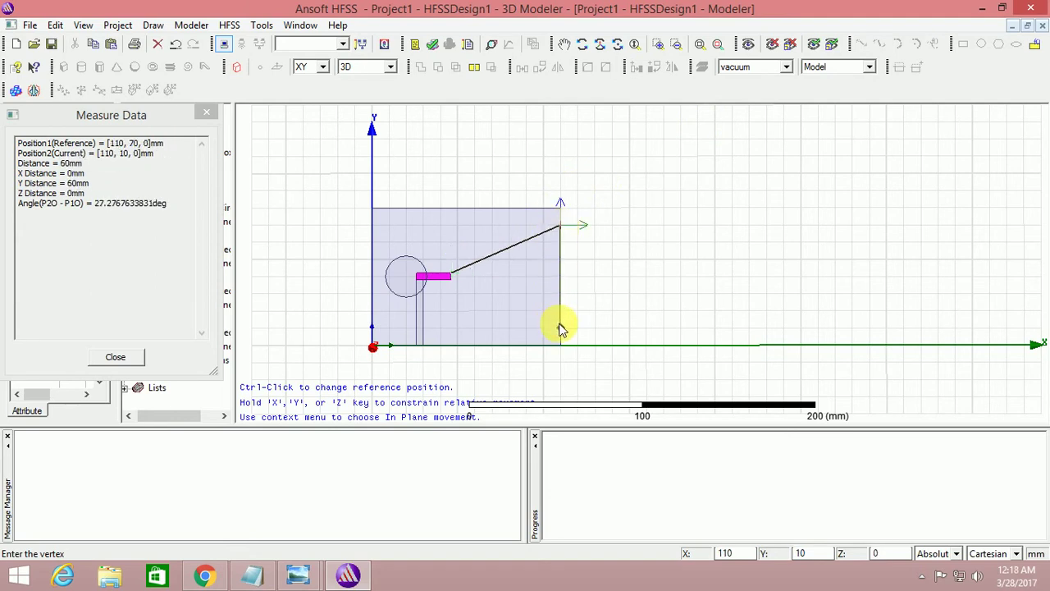
ctrl+click(450, 281)
key(Escape)
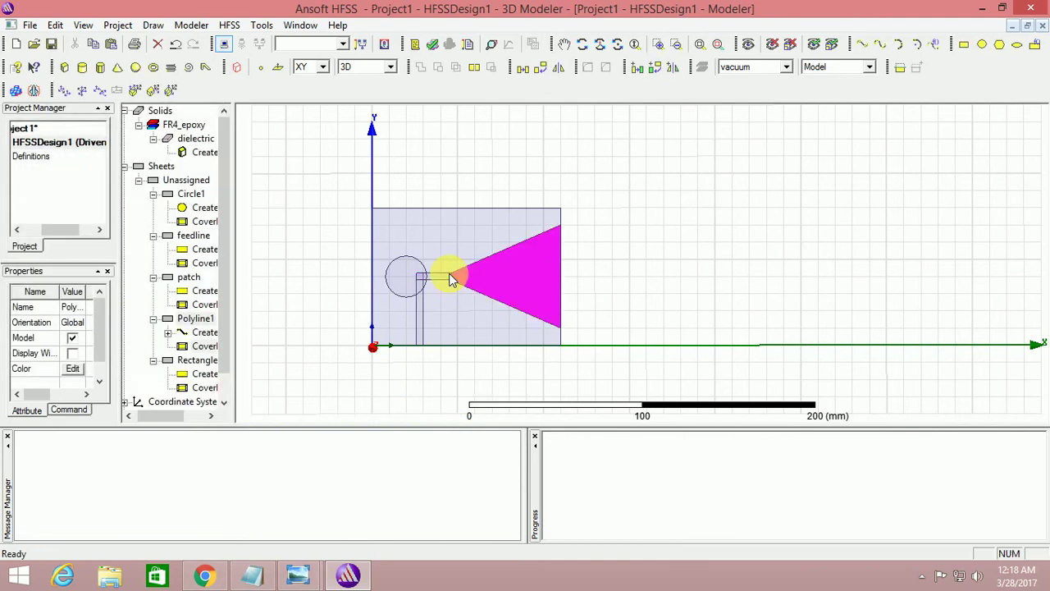
drag(235, 346, 283, 353)
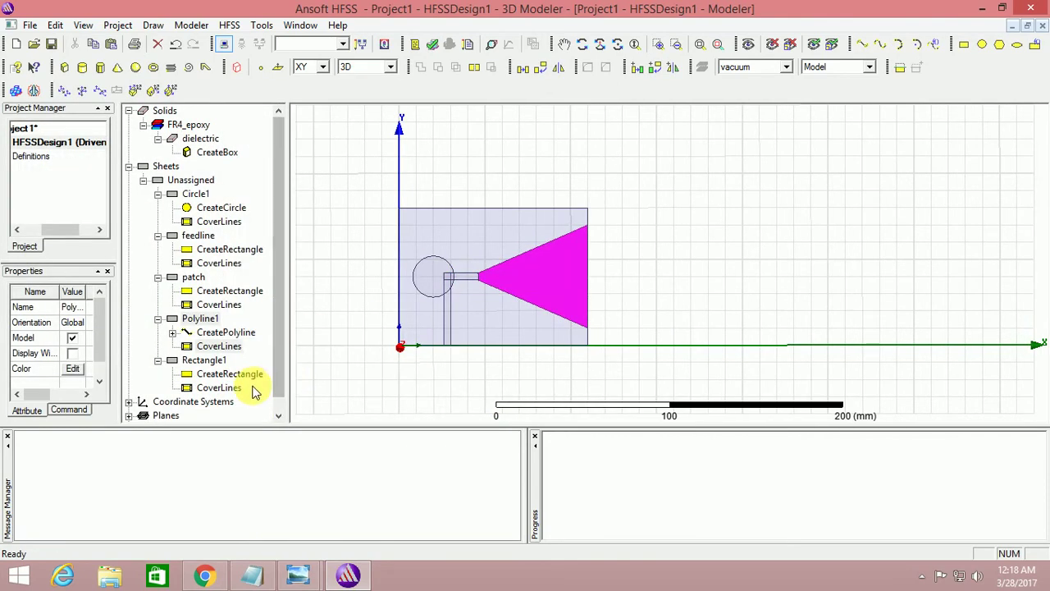
scroll(277, 393, down, 1)
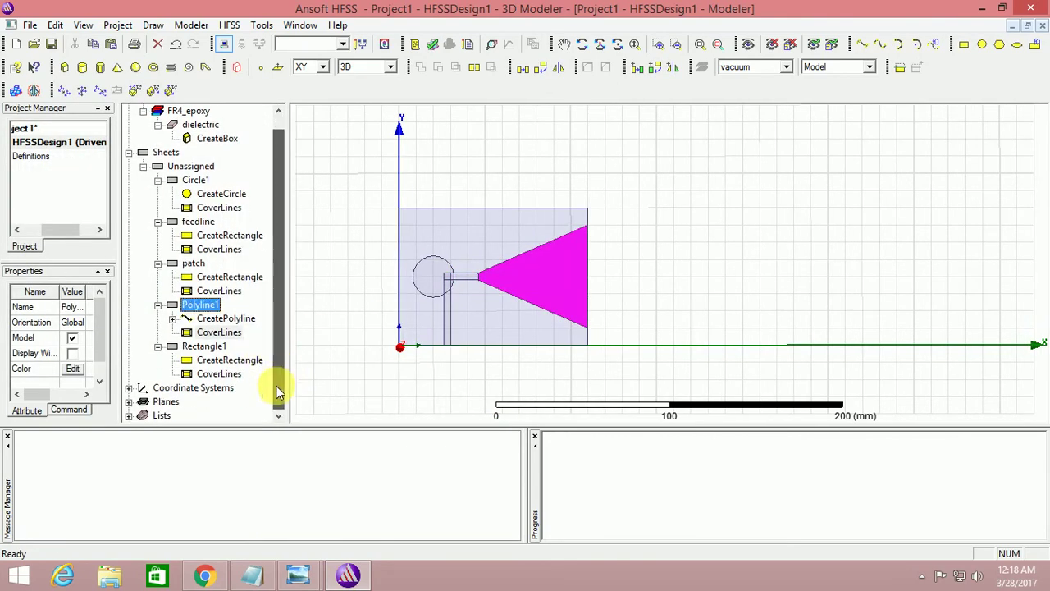
Set the end point of the flared polyline's first line segment to 110,70,1.5 mm
click(199, 304)
click(172, 319)
click(221, 333)
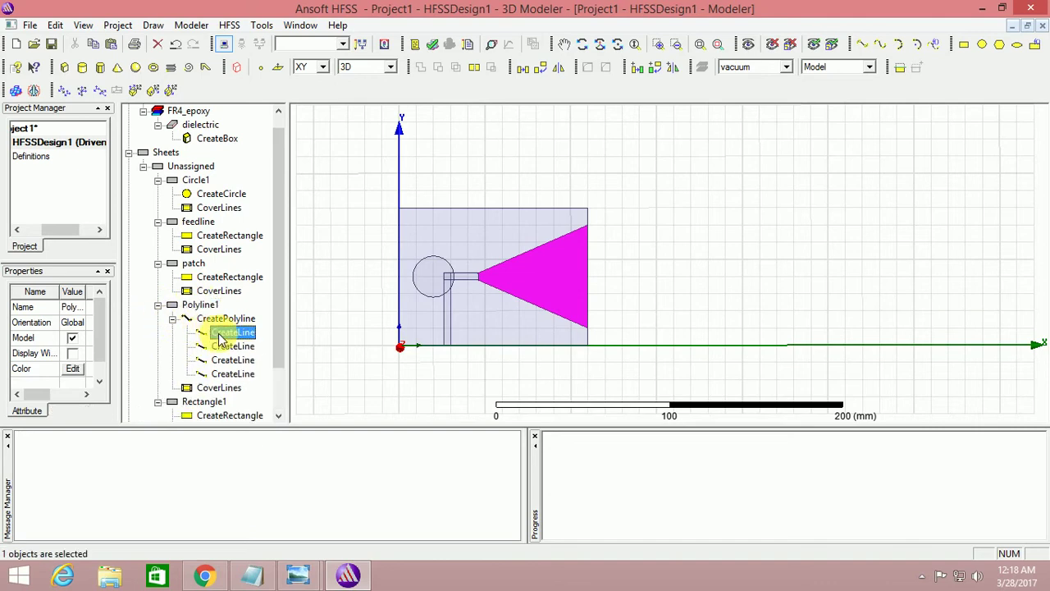
double_click(232, 333)
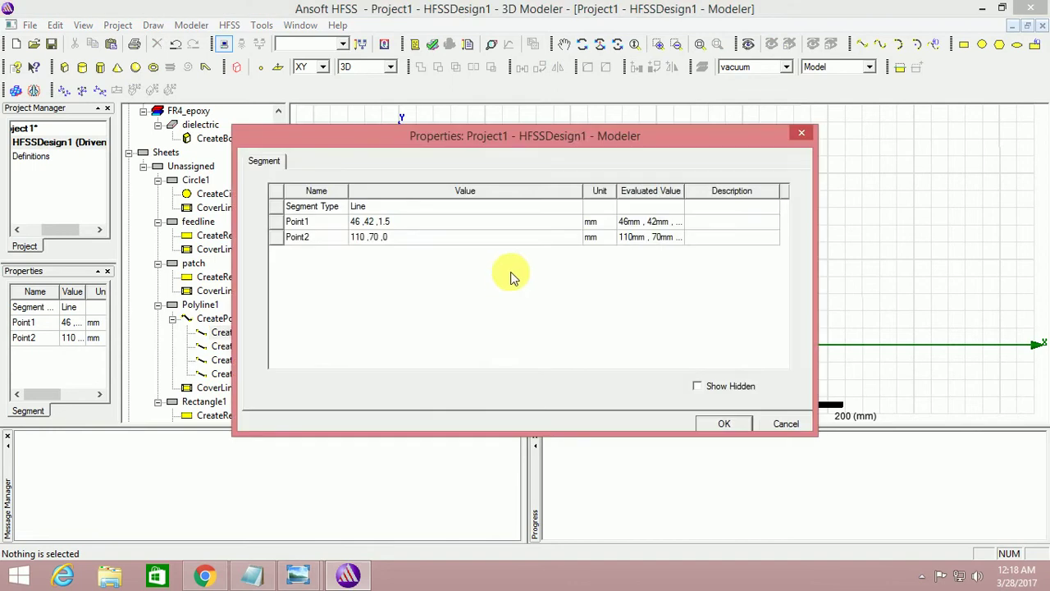
click(395, 226)
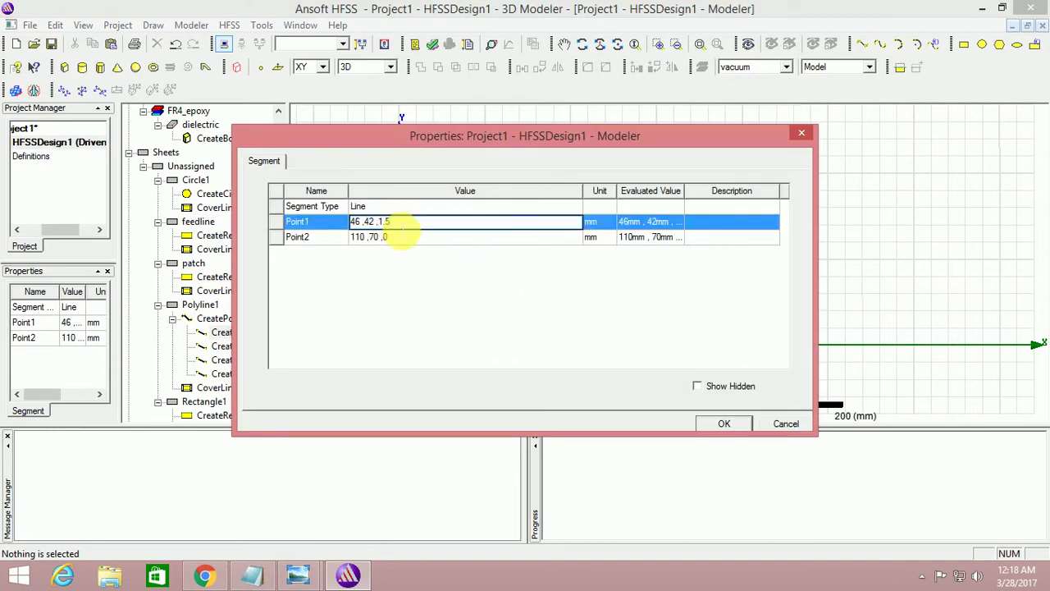
click(402, 238)
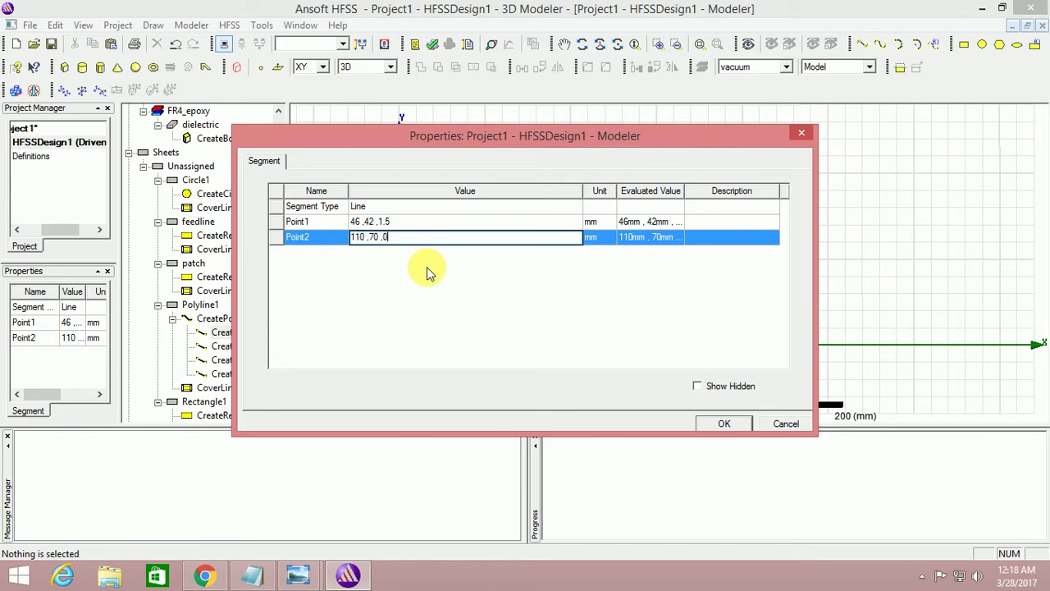
text(1.5)
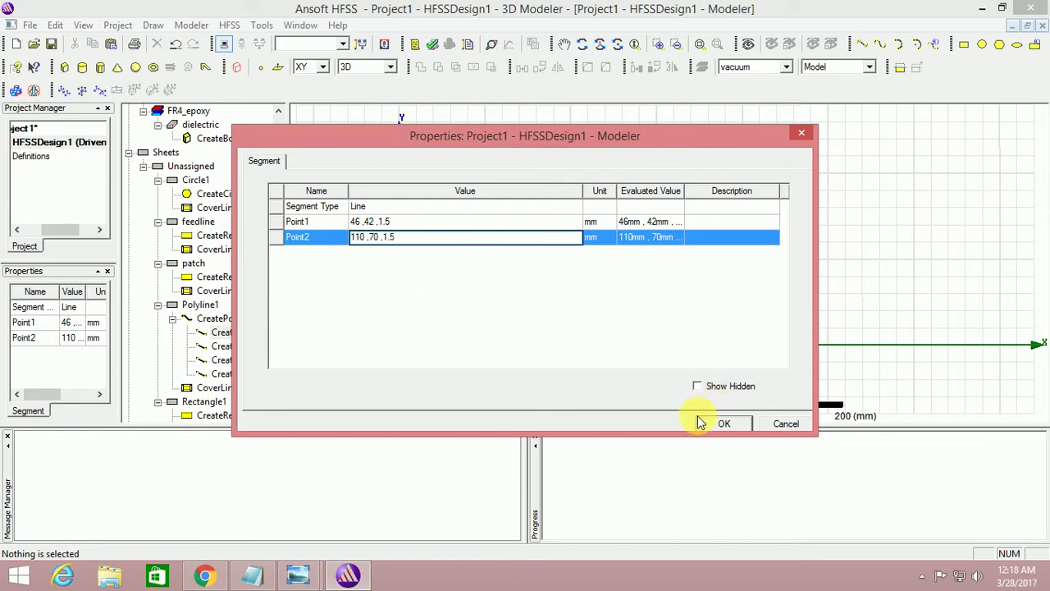
click(724, 425)
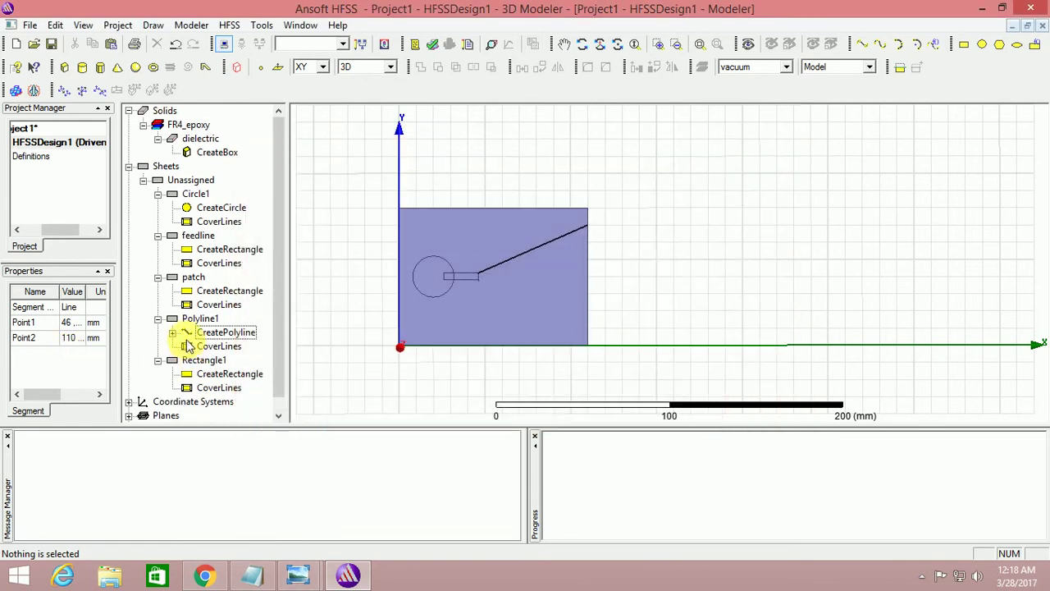
Set the end point of the polyline's second segment to 110,10,1.5 mm and check the point coordinates of the remaining two segments
double_click(233, 359)
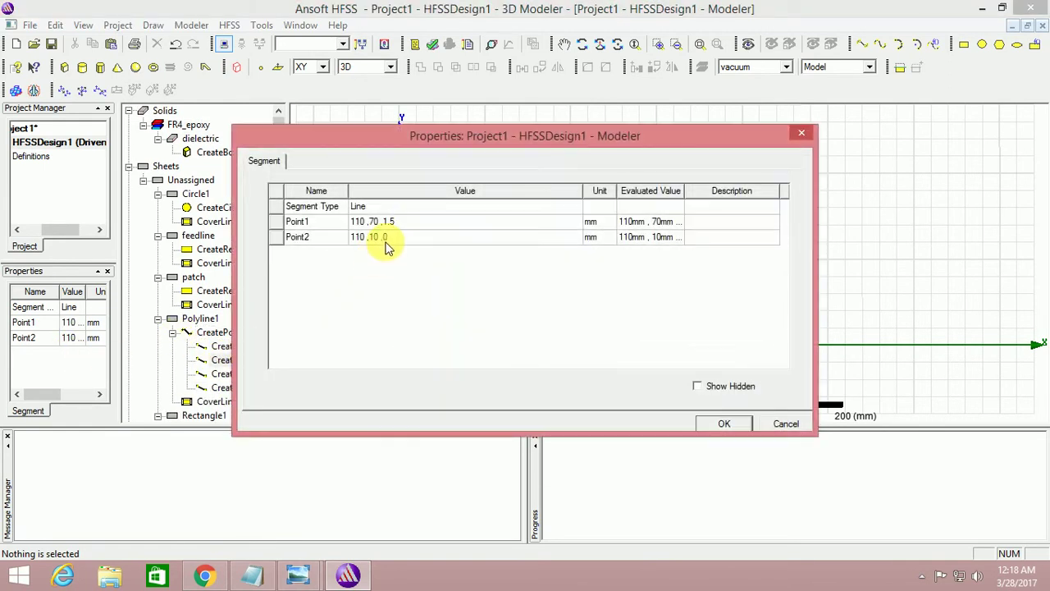
click(394, 237)
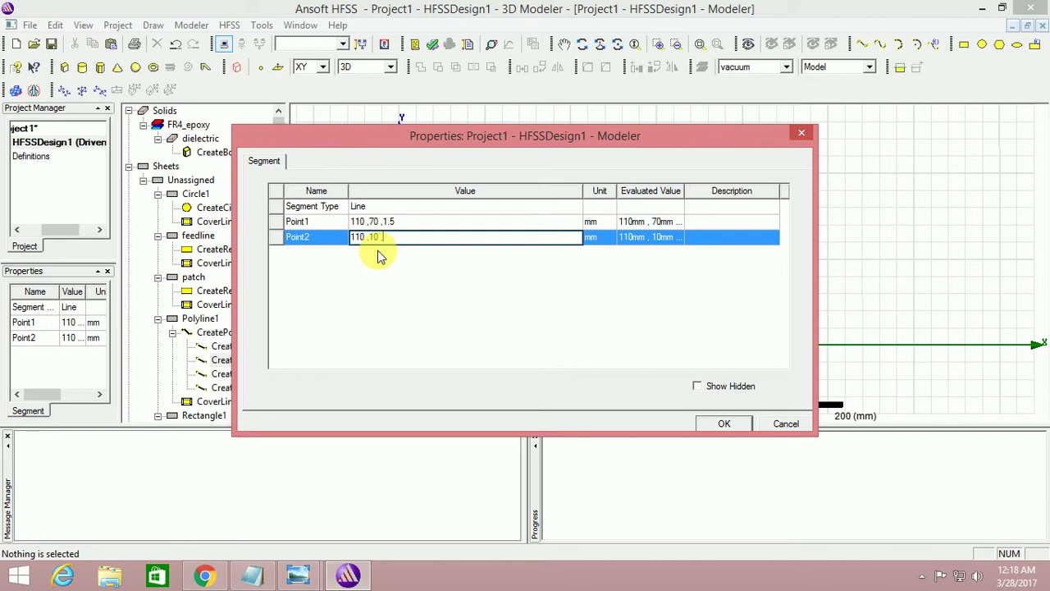
click(724, 424)
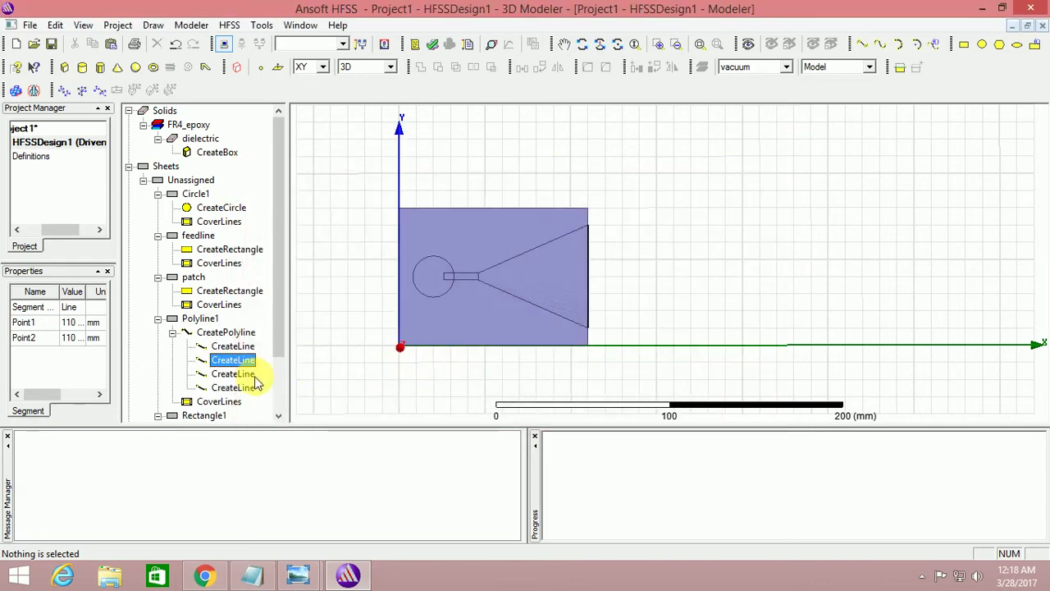
double_click(253, 376)
click(411, 238)
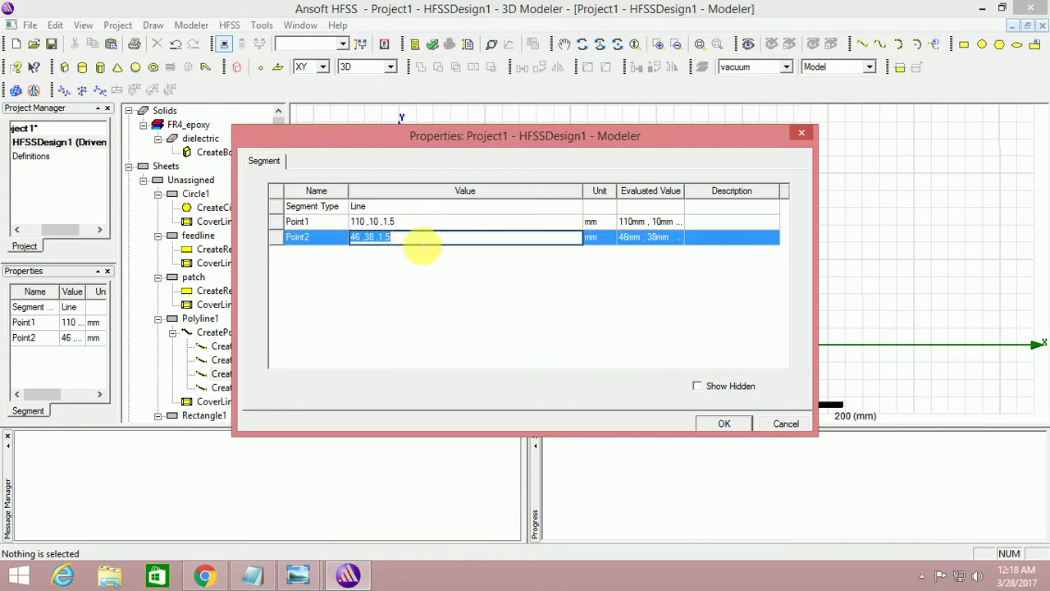
click(721, 424)
double_click(233, 387)
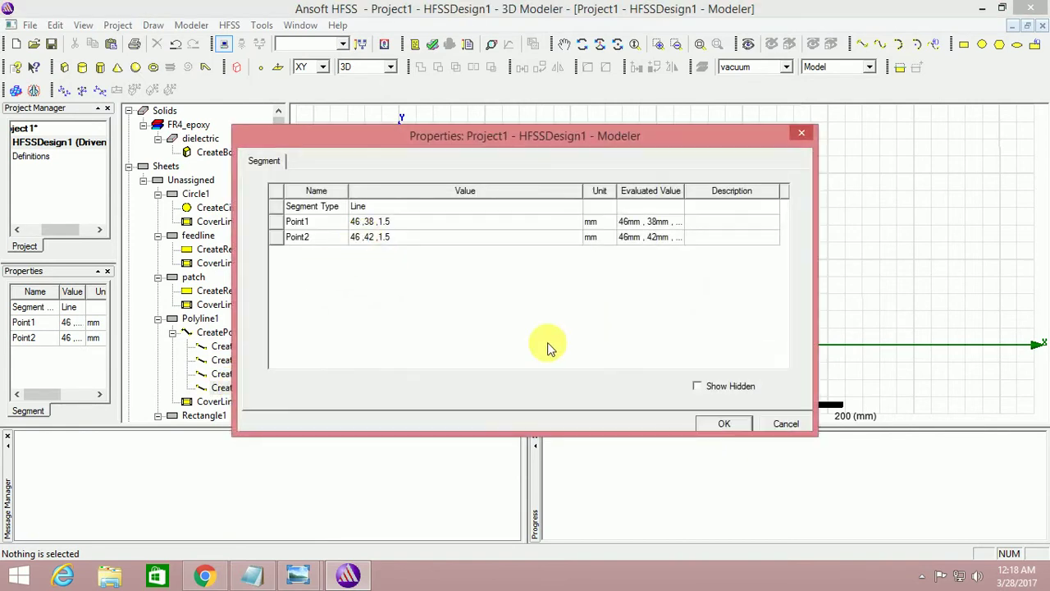
click(725, 424)
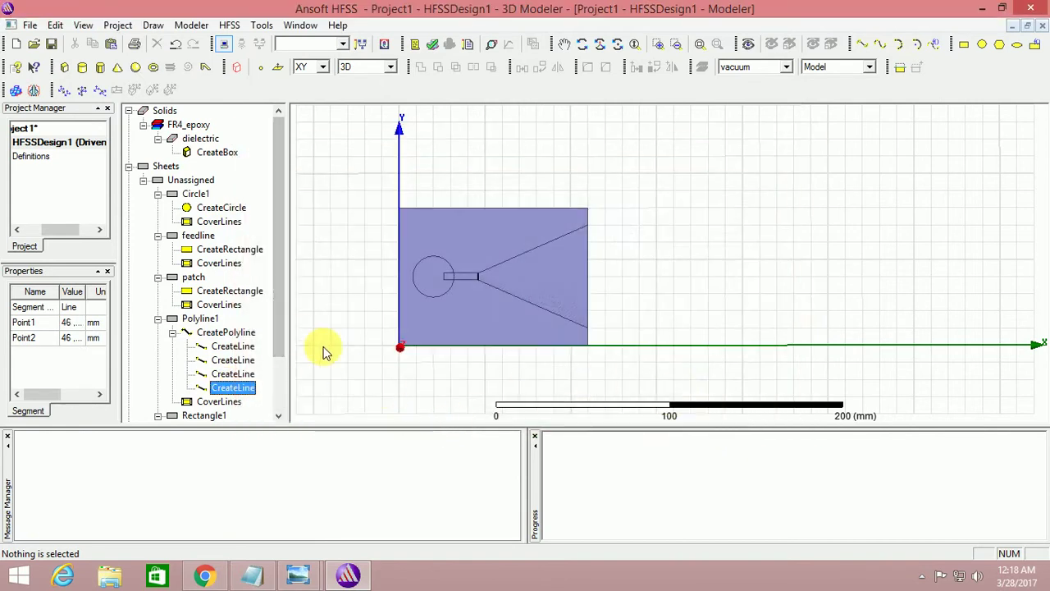
Select the patch sheet, review the step 5 notes on selecting and subtracting the cutting portions in Notepad, and return to HFSS
click(194, 277)
click(252, 574)
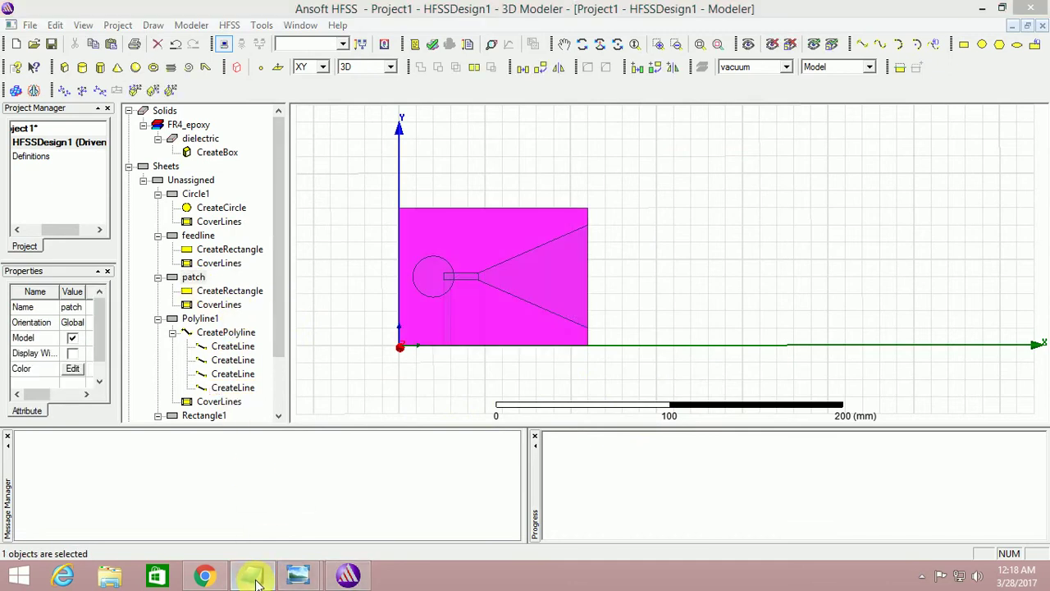
click(471, 332)
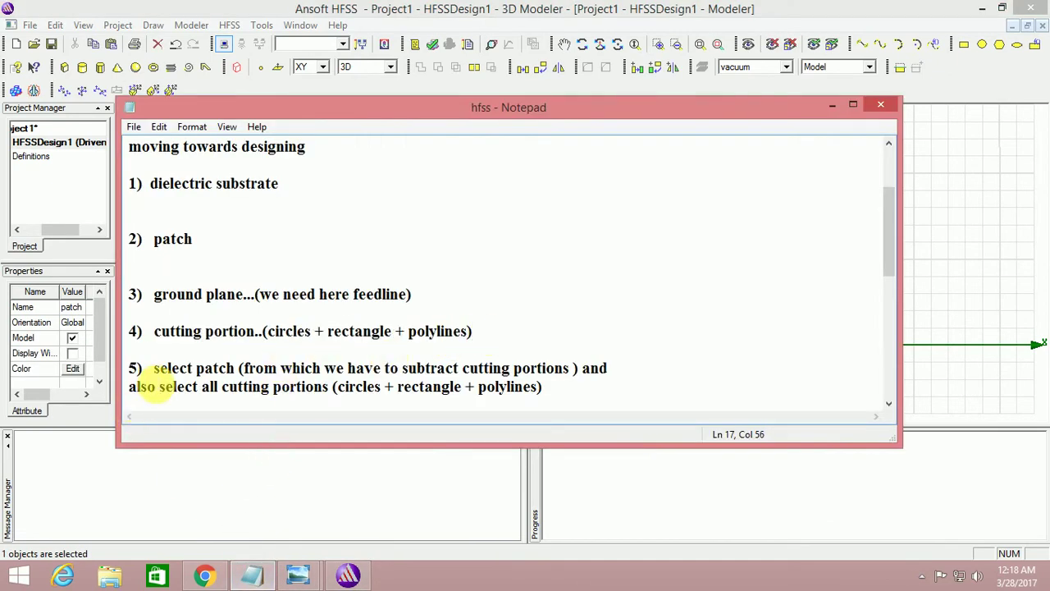
drag(155, 368, 610, 386)
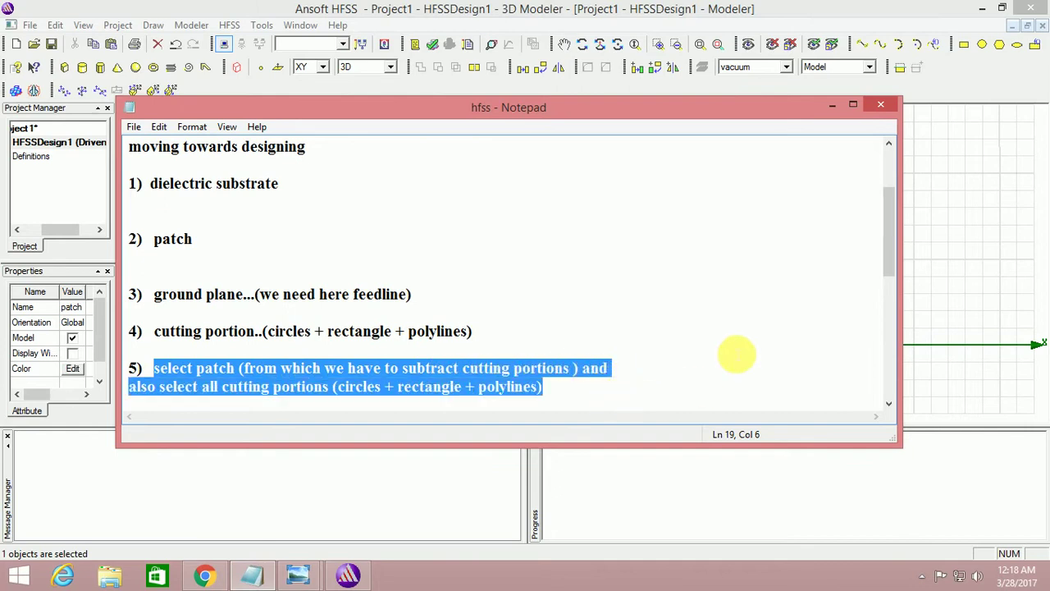
scroll(888, 276, down, 2)
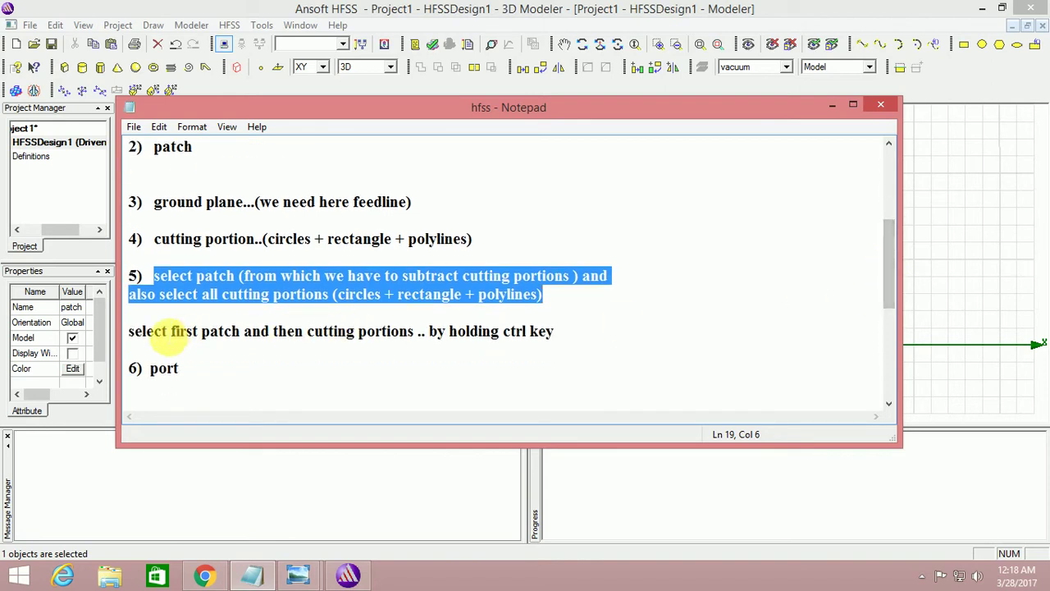
drag(129, 330, 554, 332)
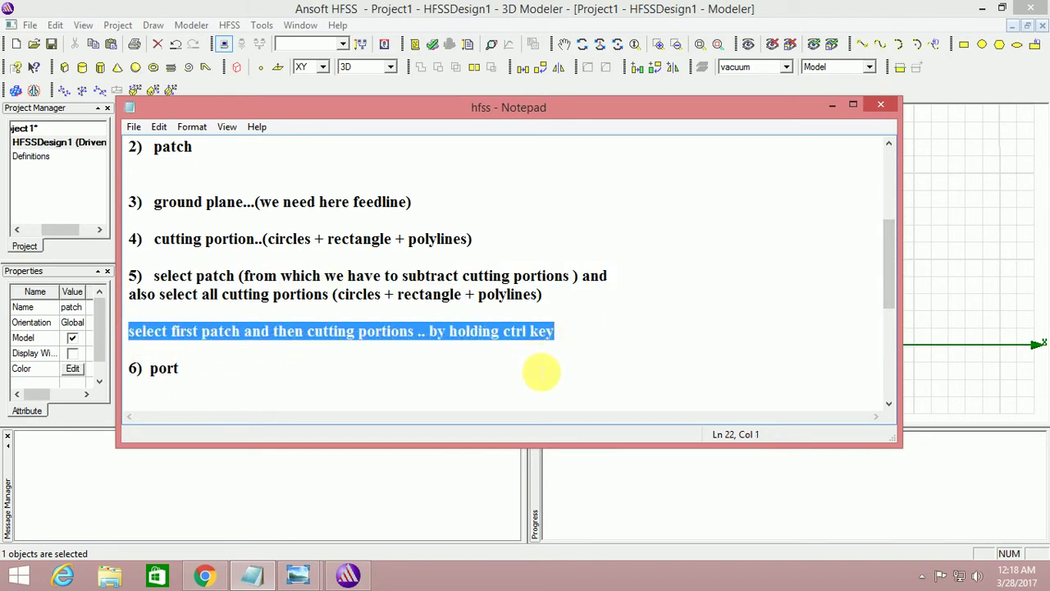
click(578, 343)
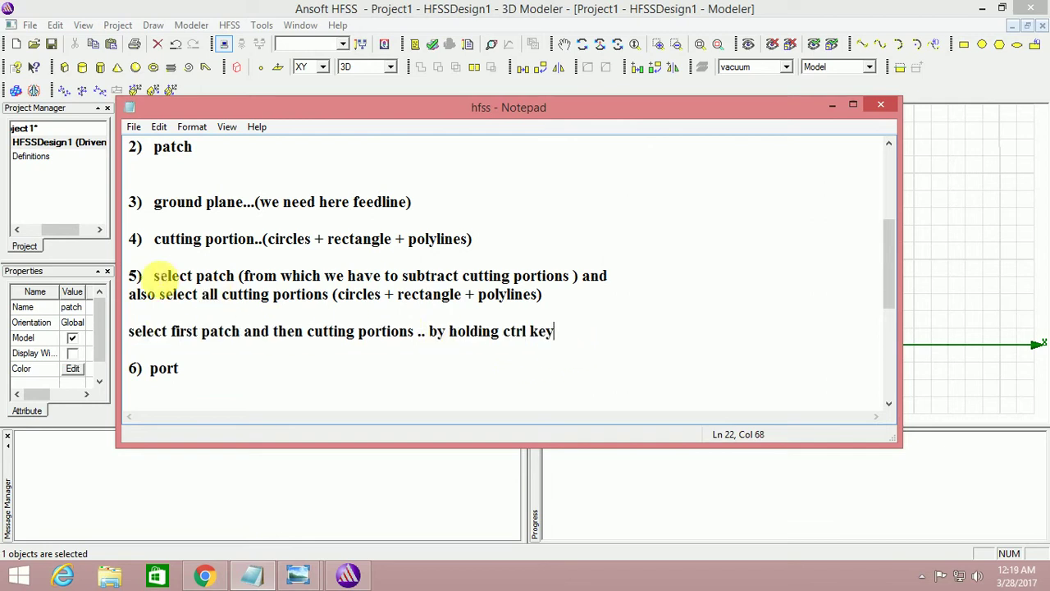
drag(155, 276, 575, 312)
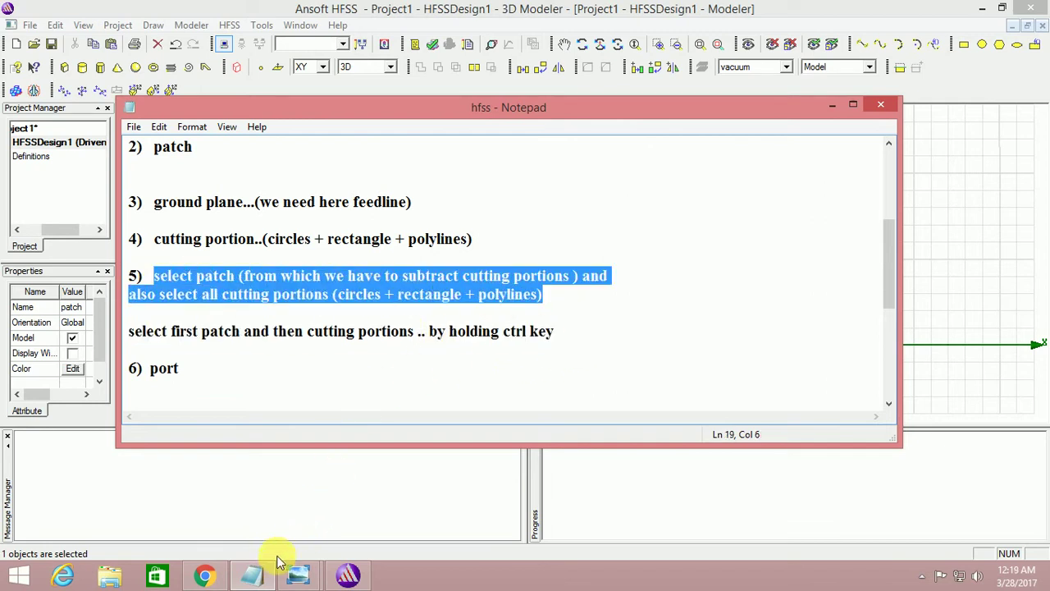
click(300, 577)
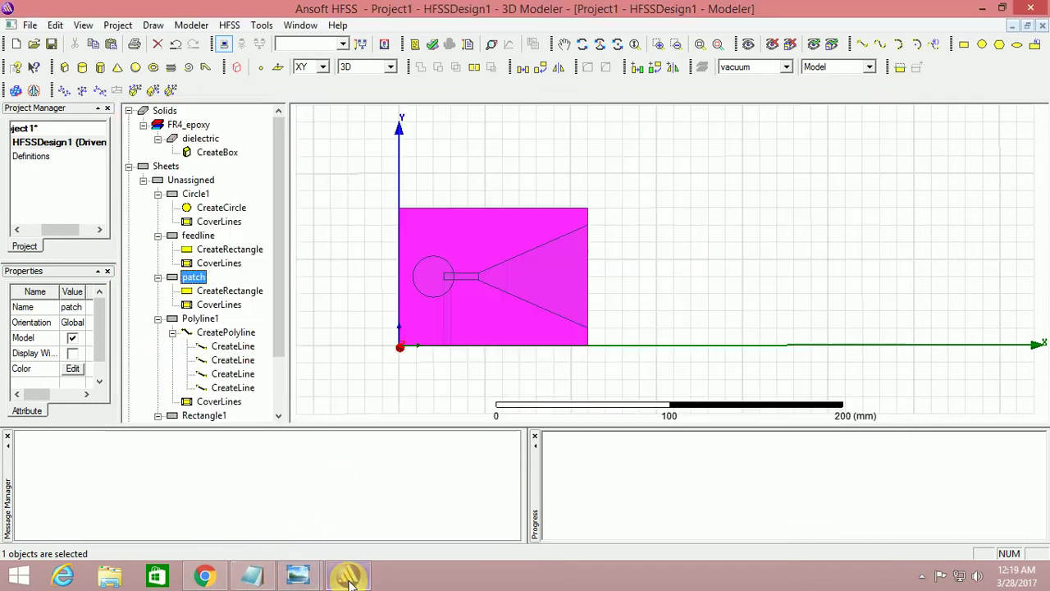
Add Circle1, Polyline1 and Rectangle1 to the selection and subtract them from the patch
ctrl+click(197, 197)
ctrl+click(200, 318)
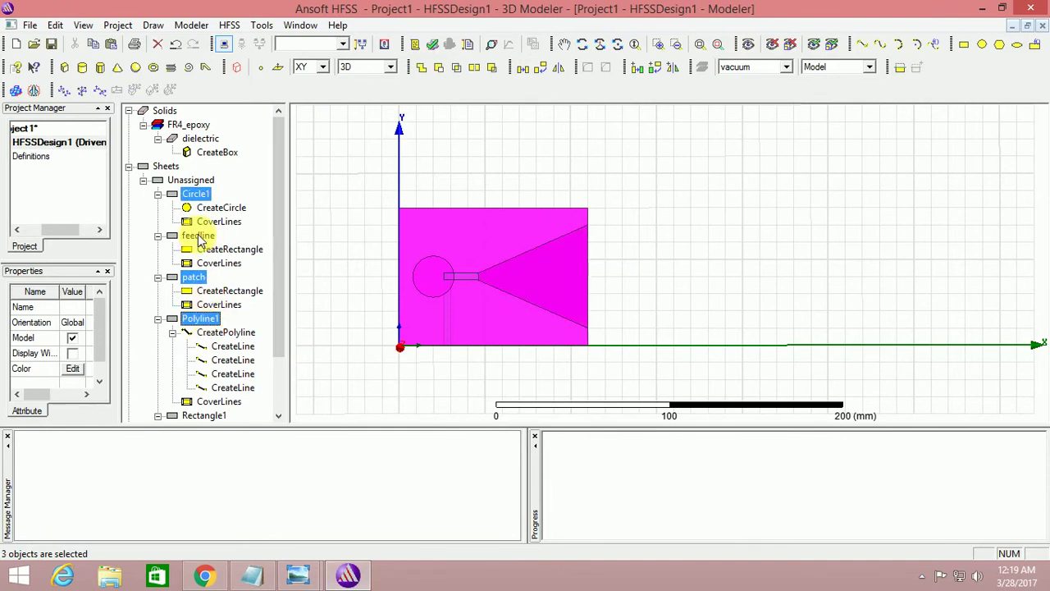
ctrl+click(205, 415)
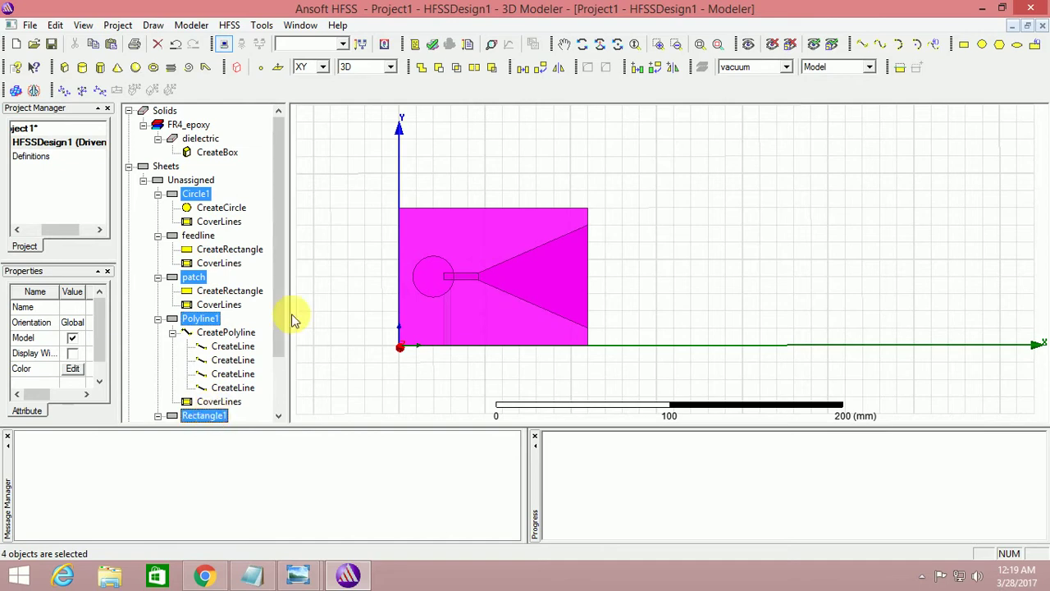
click(437, 68)
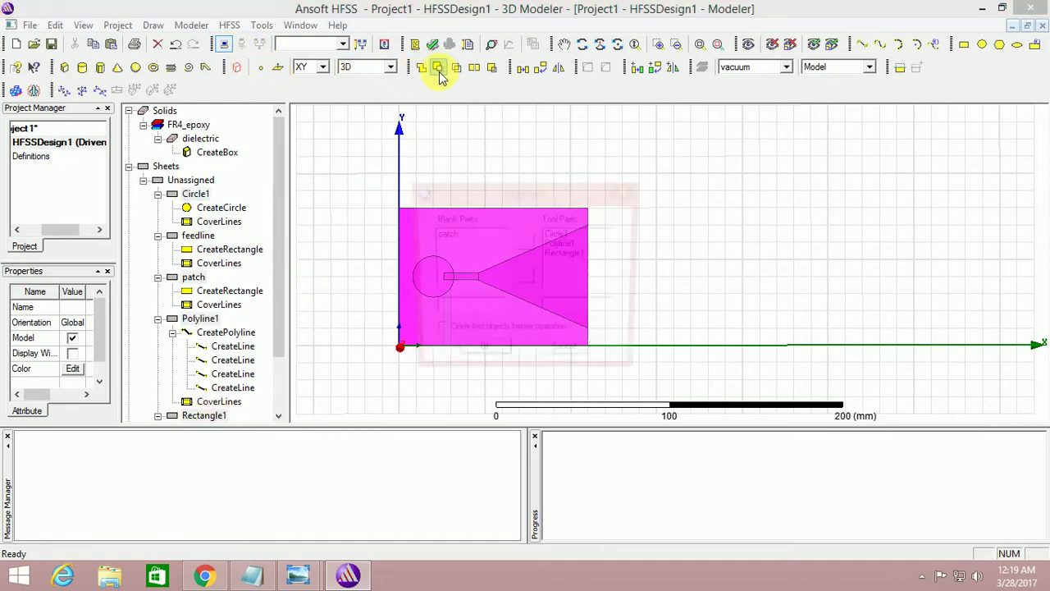
click(506, 355)
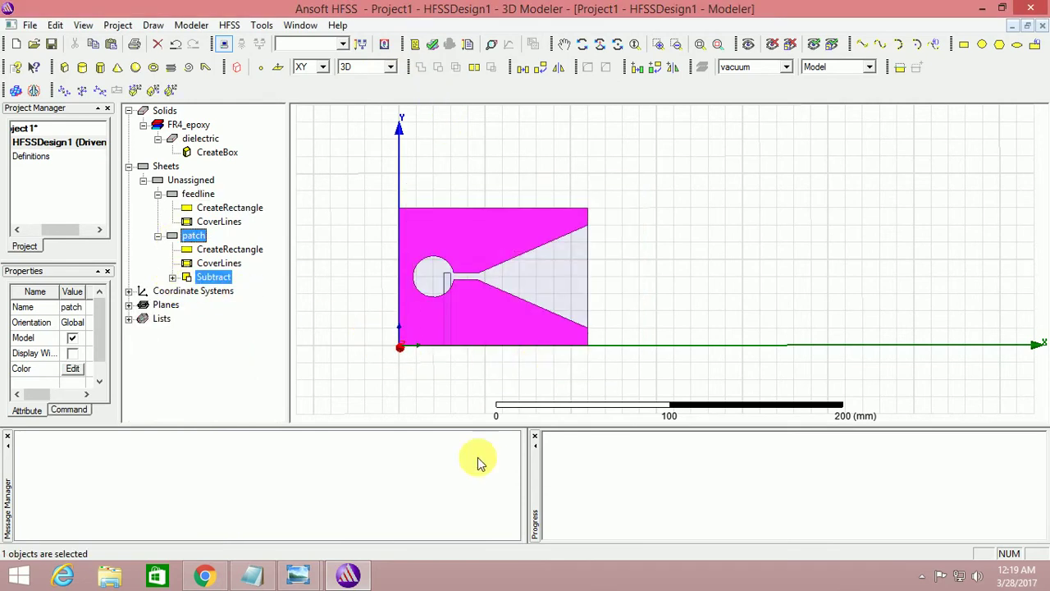
Check the hfss notes in Notepad for the design item that follows the subtraction, and return to the HFSS model
click(256, 574)
click(281, 403)
scroll(238, 400, down, 2)
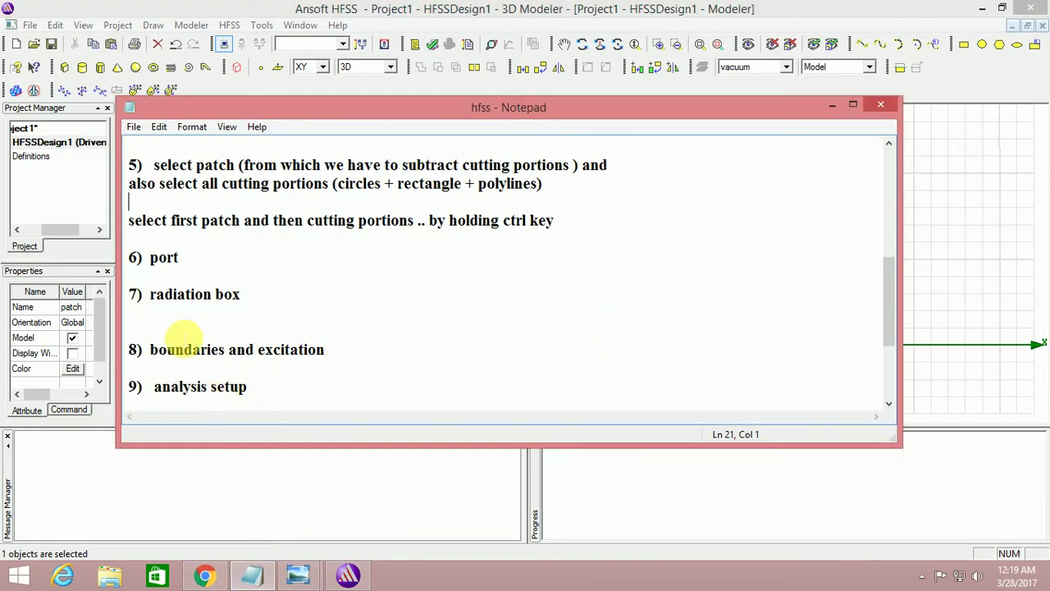
drag(147, 256, 180, 261)
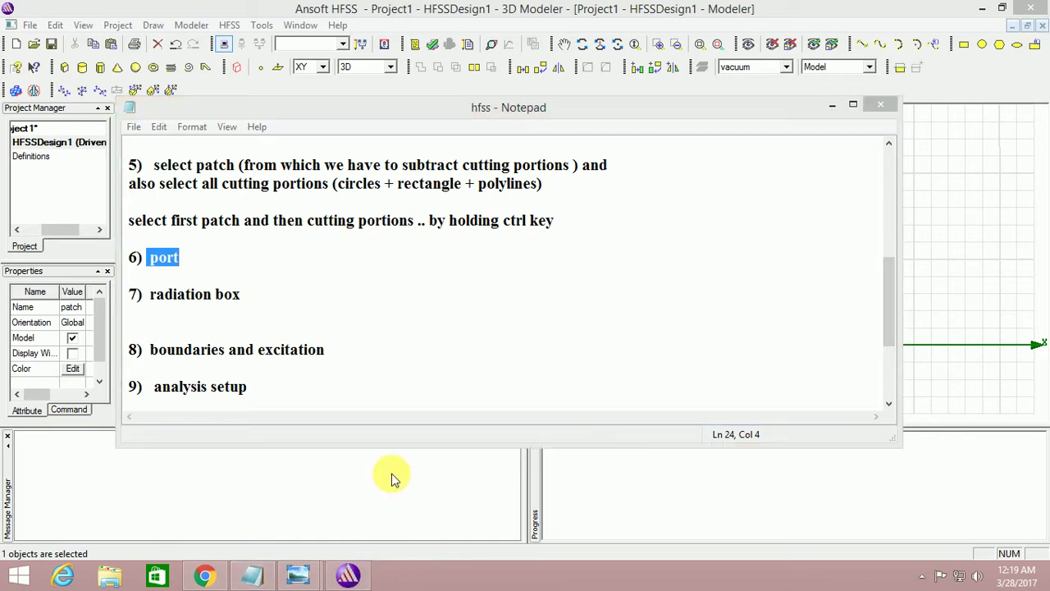
click(832, 105)
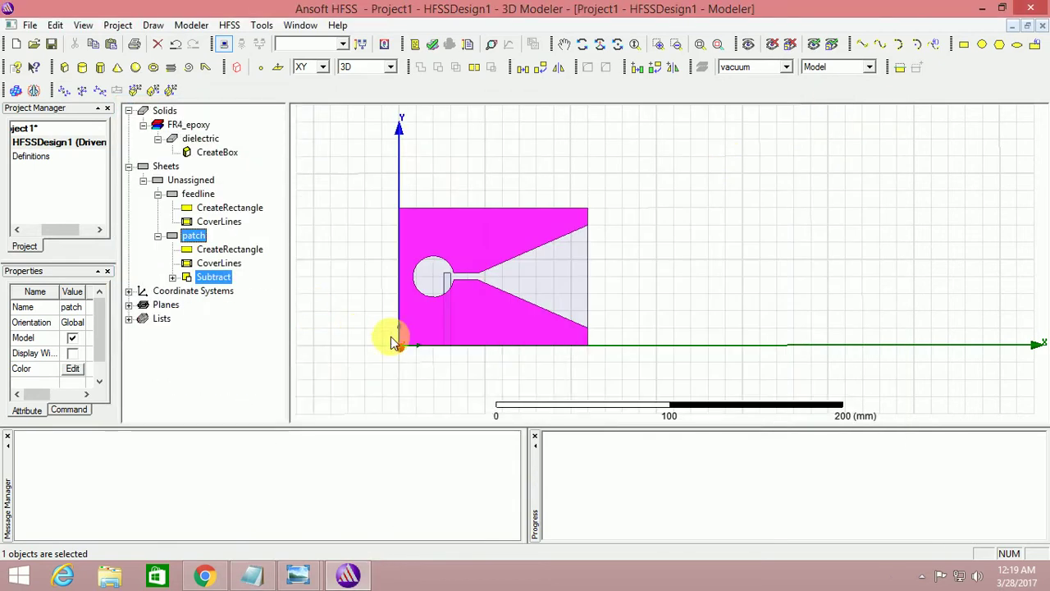
Draw a rectangle about 4 by 1.5 mm in the ZX plane at the feedline's edge, from 30,0,0 mm up to the patch level
click(326, 67)
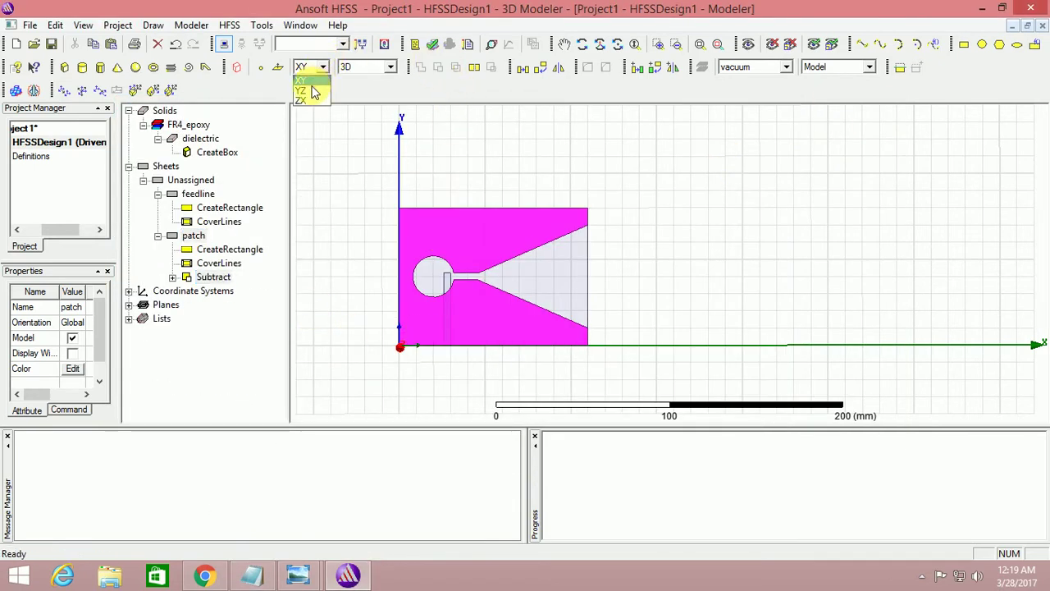
click(309, 98)
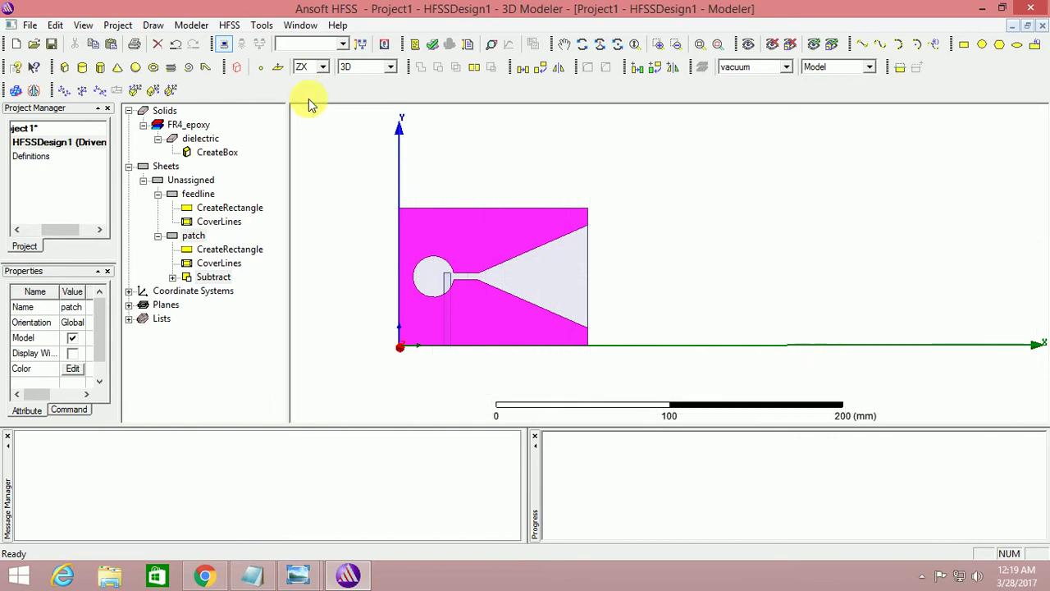
click(582, 43)
drag(555, 200, 479, 297)
scroll(427, 318, up, 15)
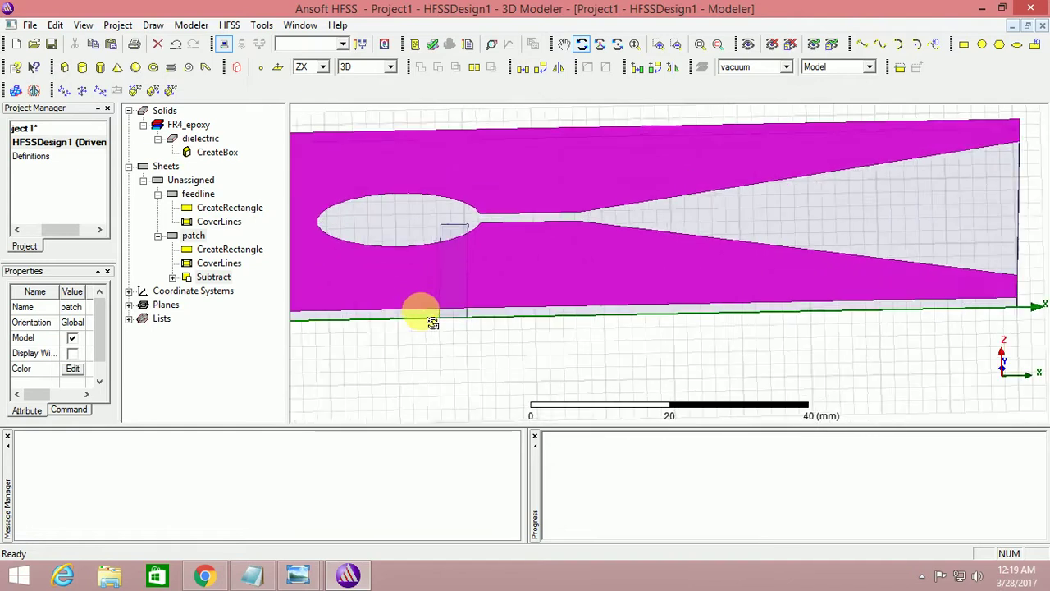
scroll(698, 334, up, 3)
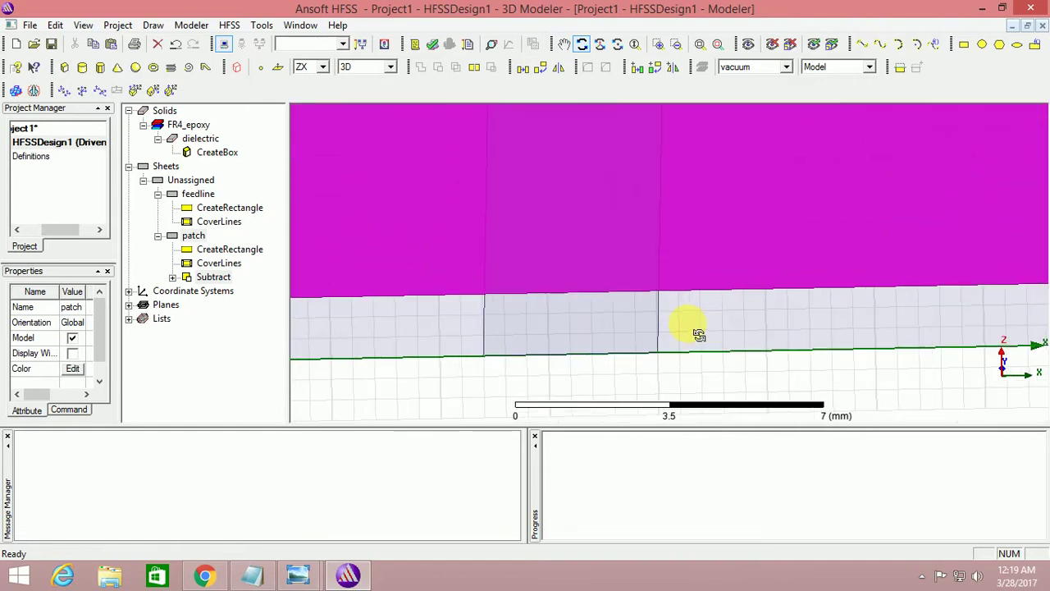
click(962, 45)
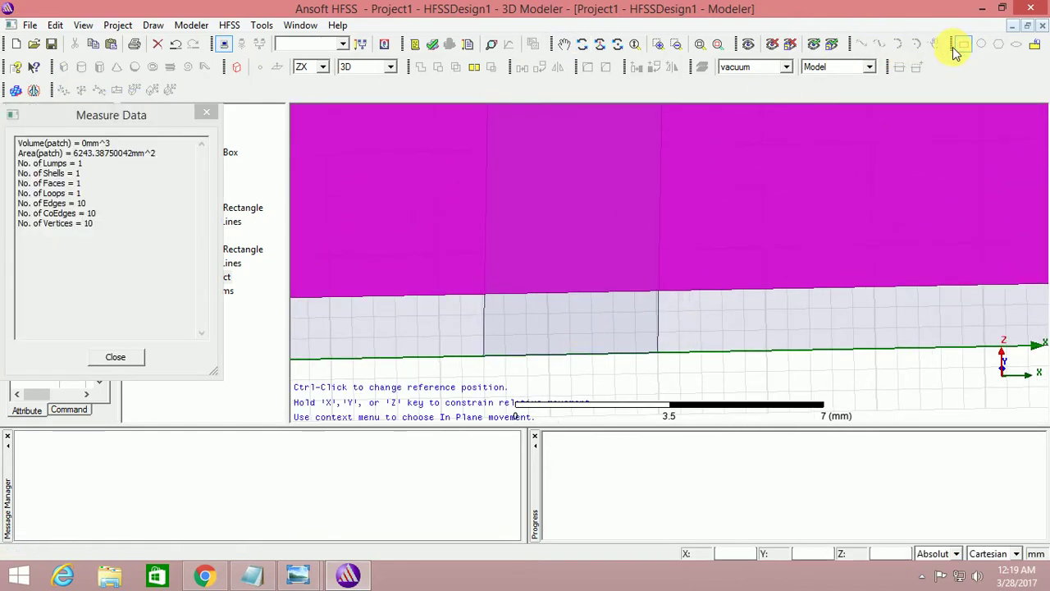
click(658, 353)
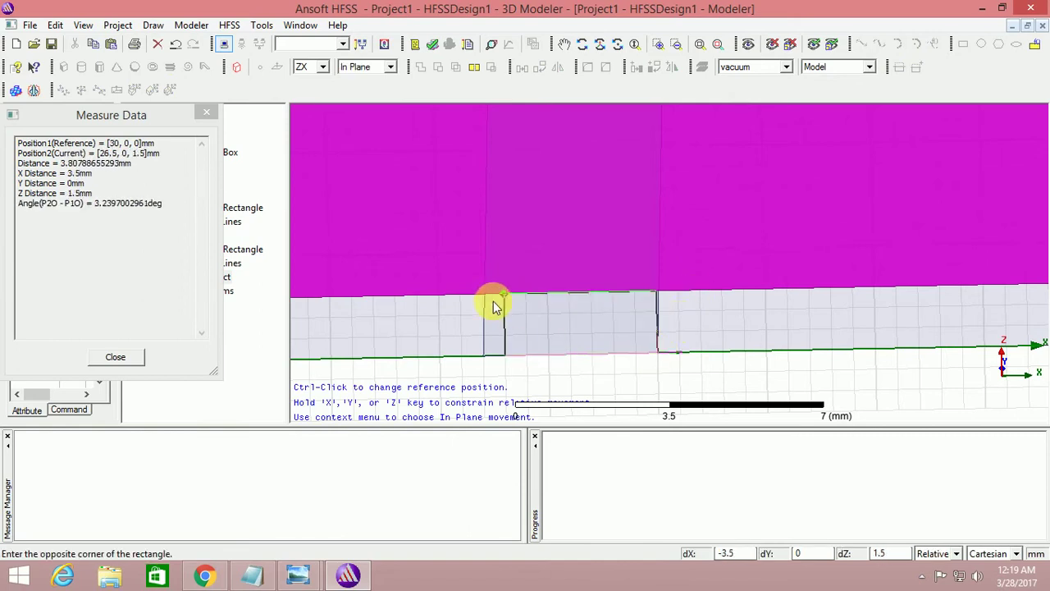
click(484, 295)
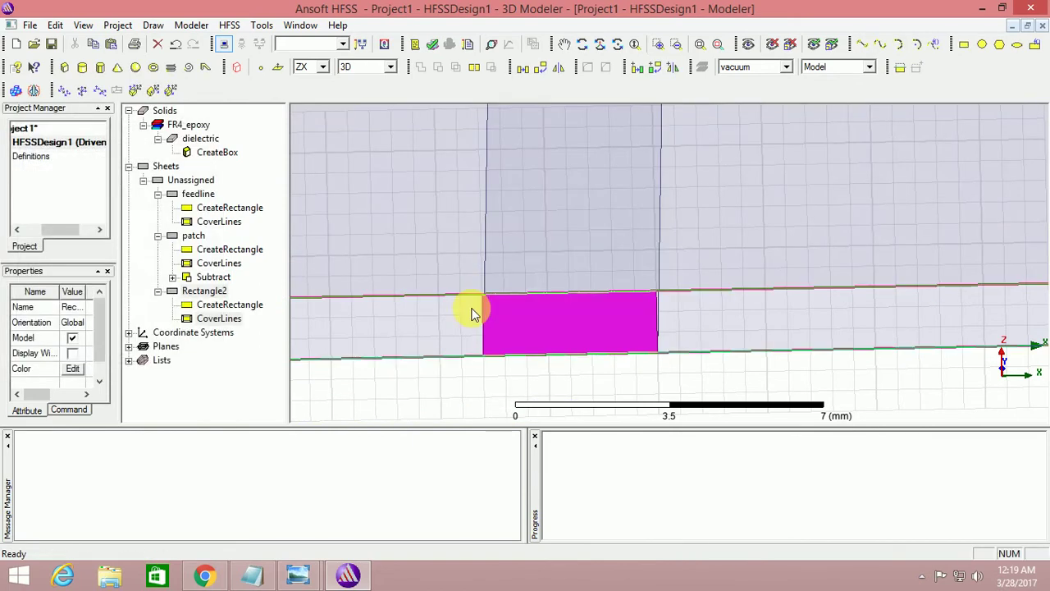
Rename the new rectangle at the feedline's edge as port
double_click(202, 292)
click(402, 206)
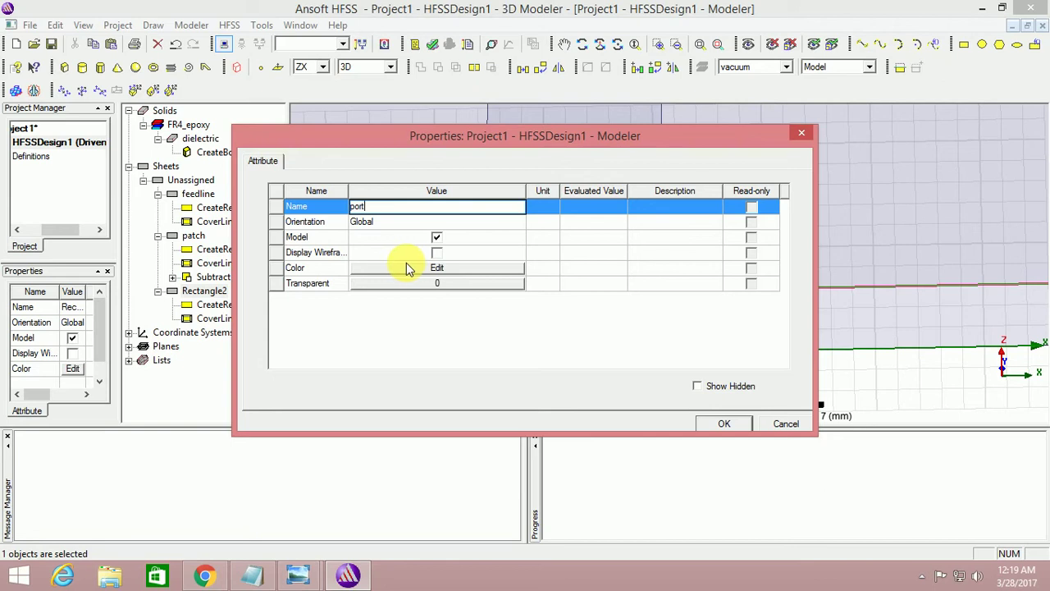
text(port)
click(712, 426)
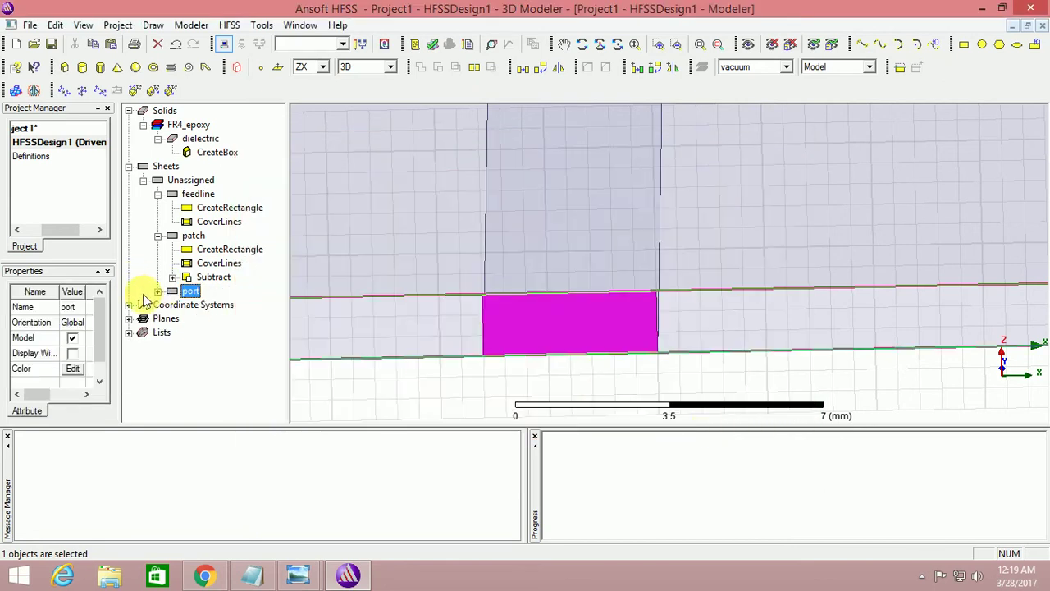
Review the port rectangle's position, X size and Z size in its creation properties
click(157, 291)
double_click(220, 306)
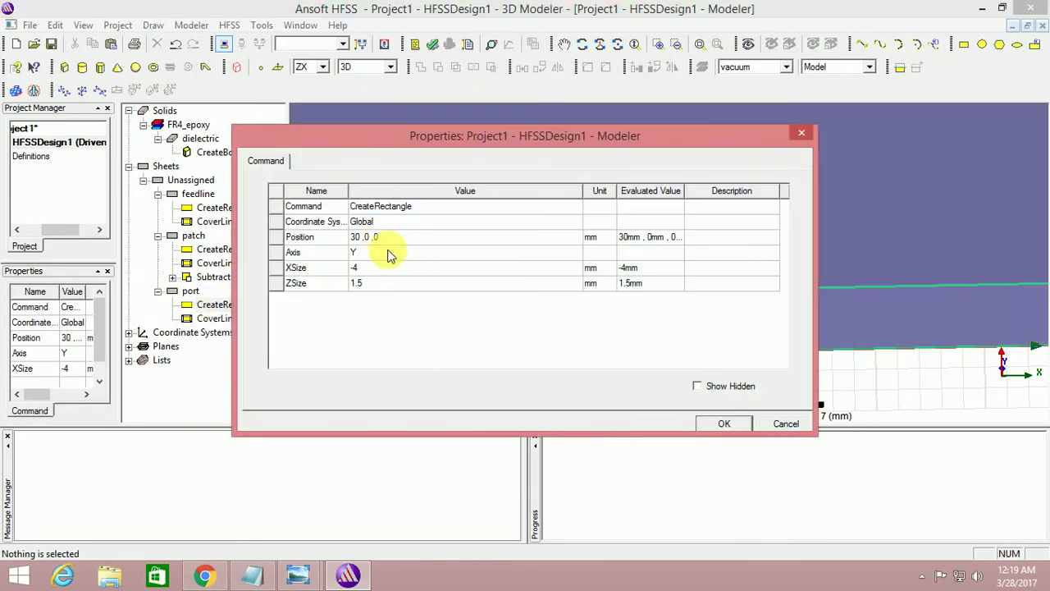
click(380, 272)
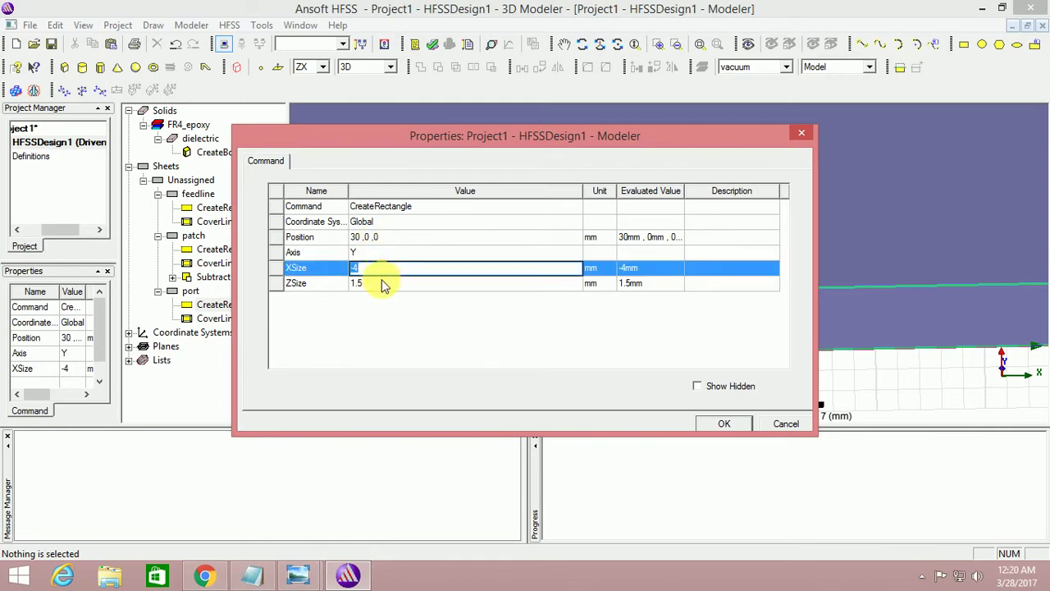
click(392, 237)
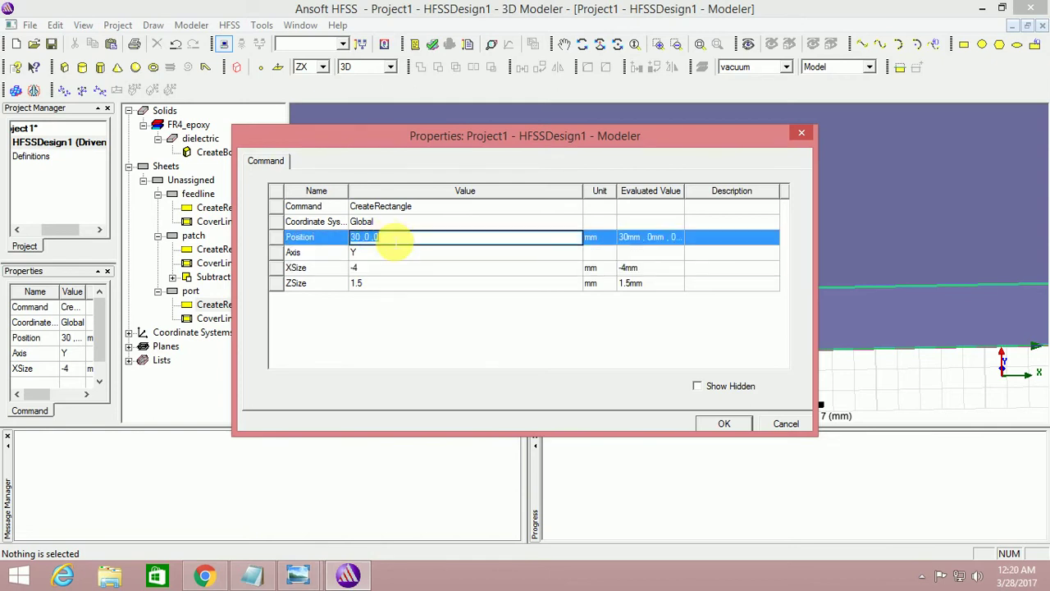
click(725, 423)
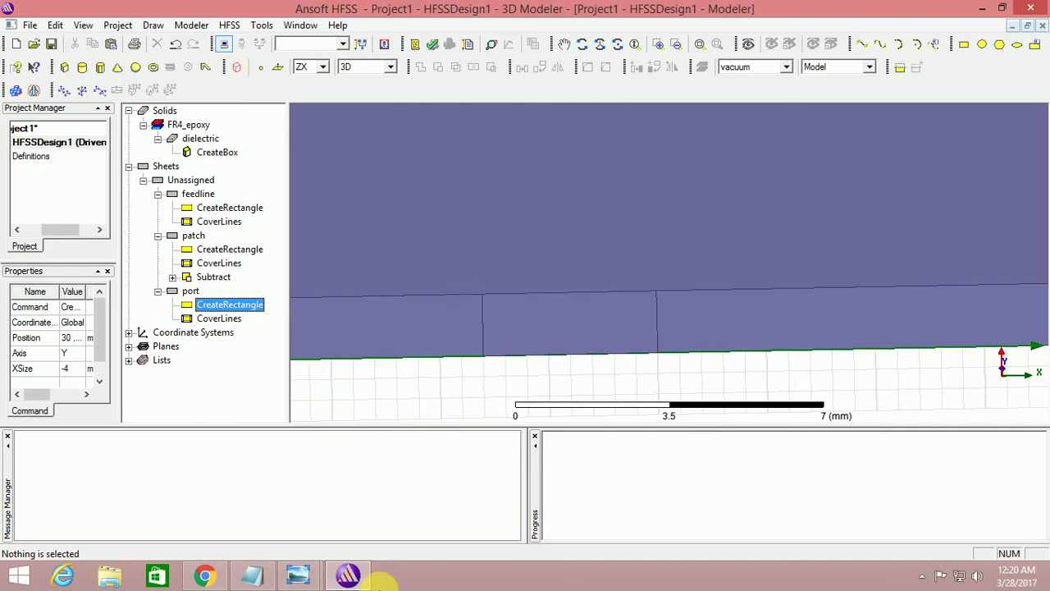
mouse_move(306, 578)
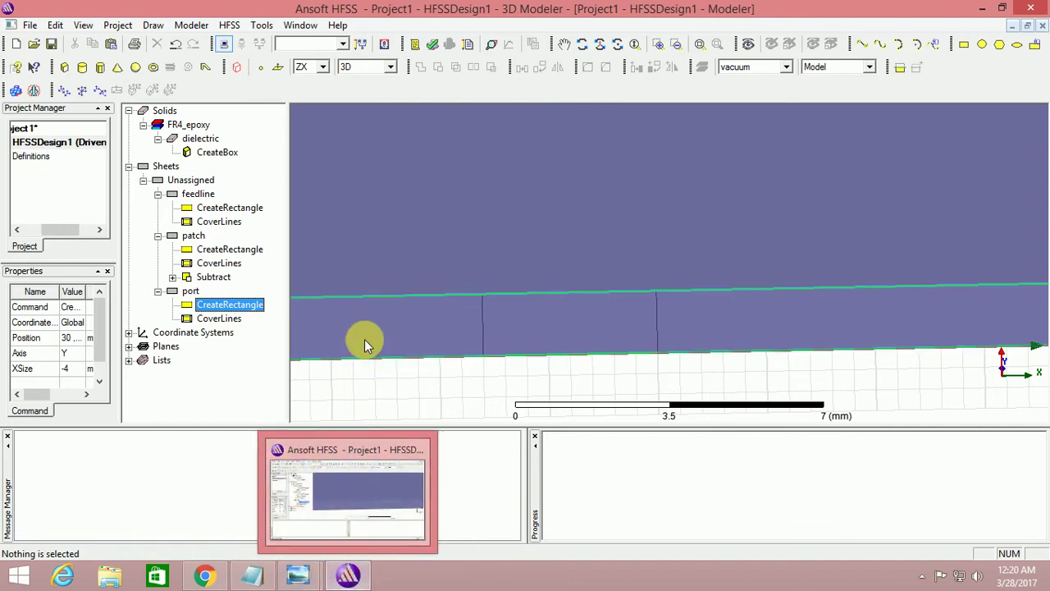
Switch the drawing plane from ZX to XY with the whole antenna in a top view
click(190, 290)
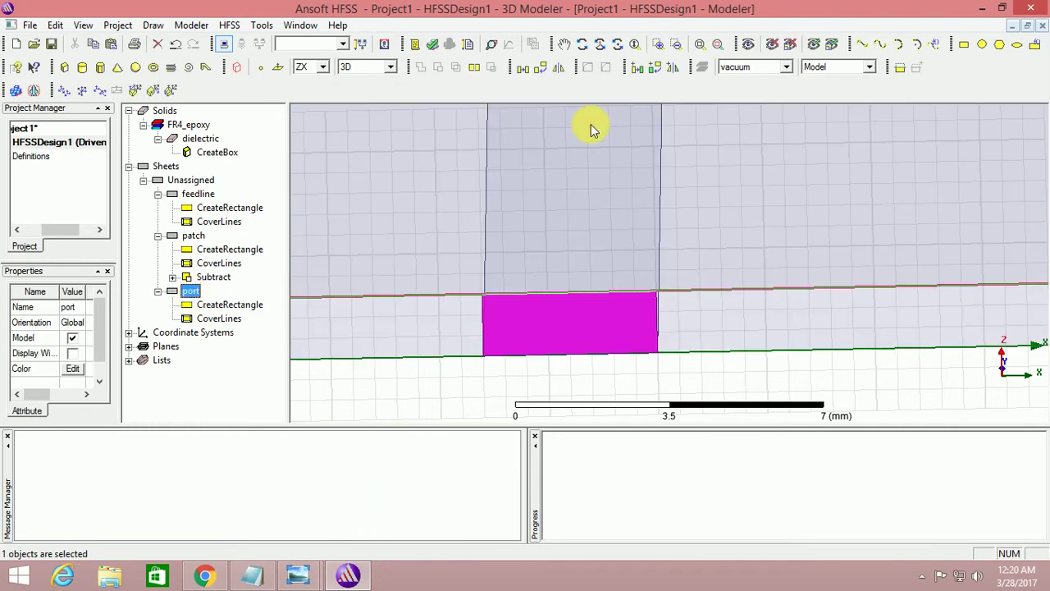
click(565, 45)
scroll(563, 222, down, 5)
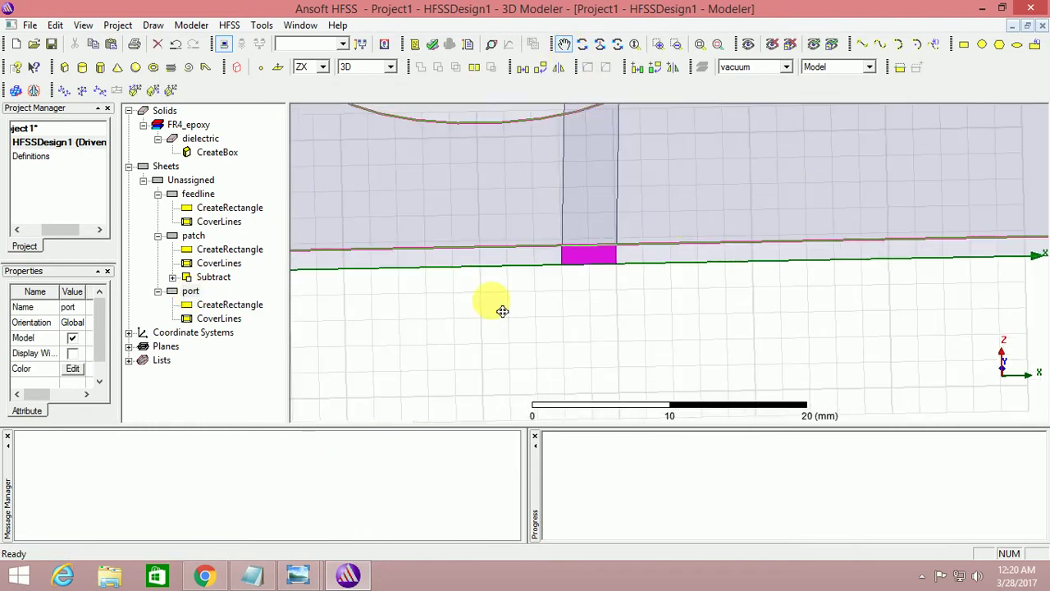
scroll(502, 310, down, 4)
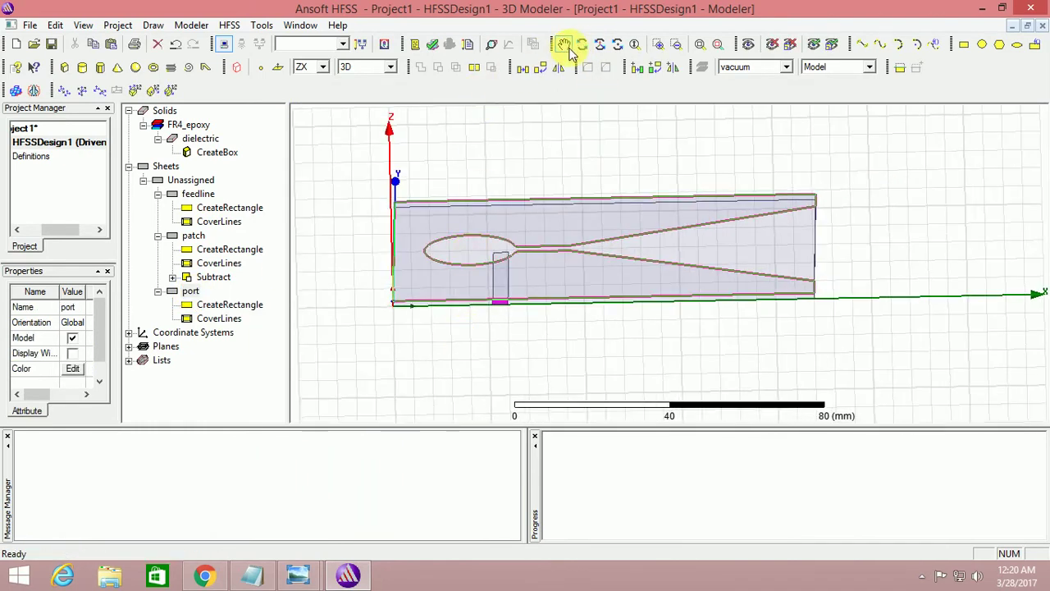
click(581, 44)
mouse_move(565, 124)
mouse_down()
mouse_move(544, 269)
mouse_move(557, 364)
mouse_up()
scroll(410, 311, down, 3)
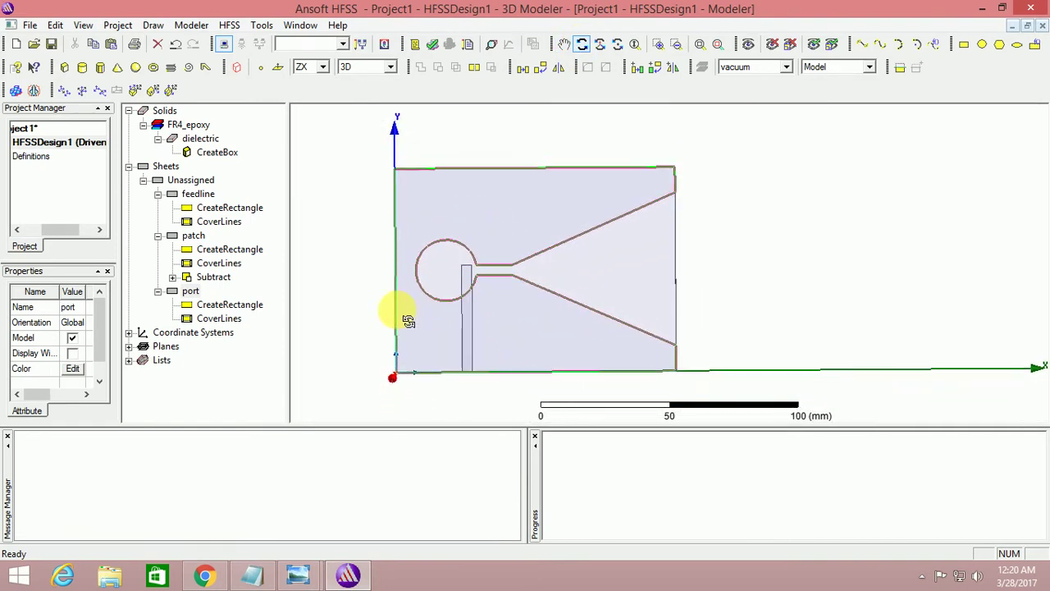
click(323, 67)
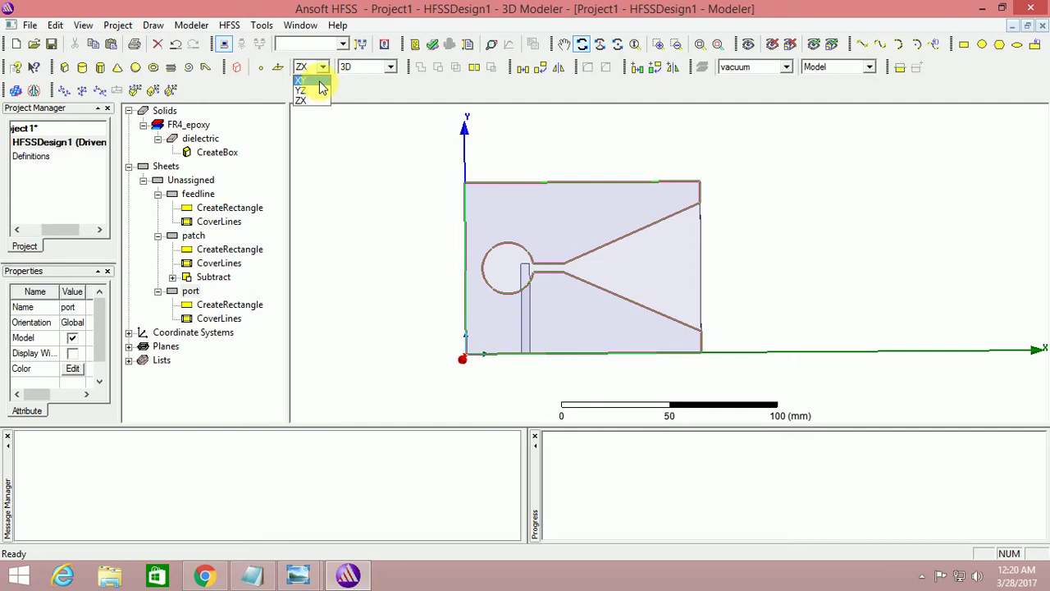
click(318, 81)
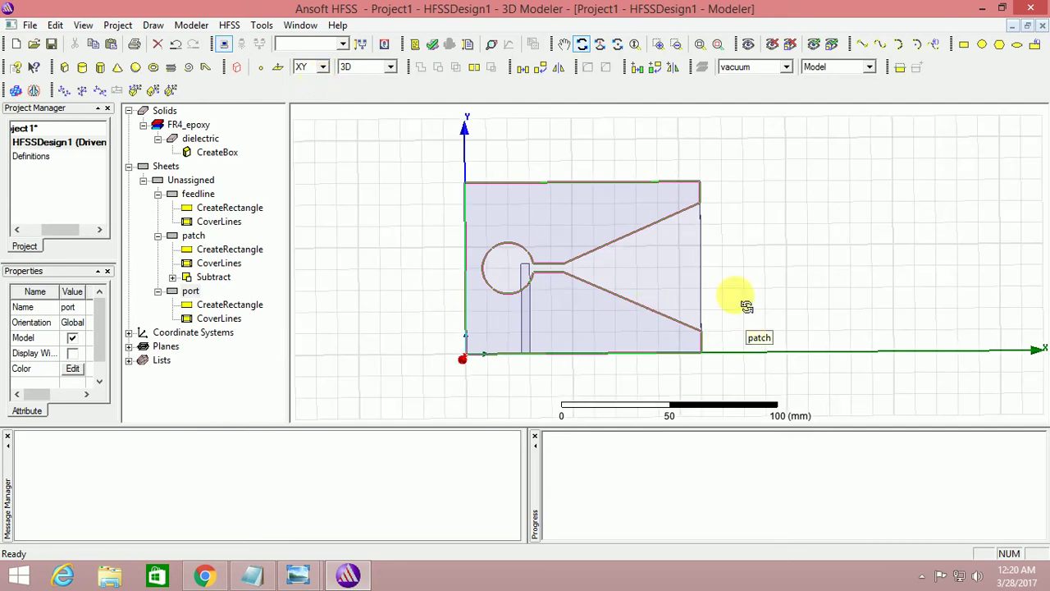
Examine how the port, feedline and patch sit relative to each other by highlighting each one from several viewing angles
scroll(413, 351, down, 1)
scroll(525, 340, up, 1)
scroll(491, 345, up, 1)
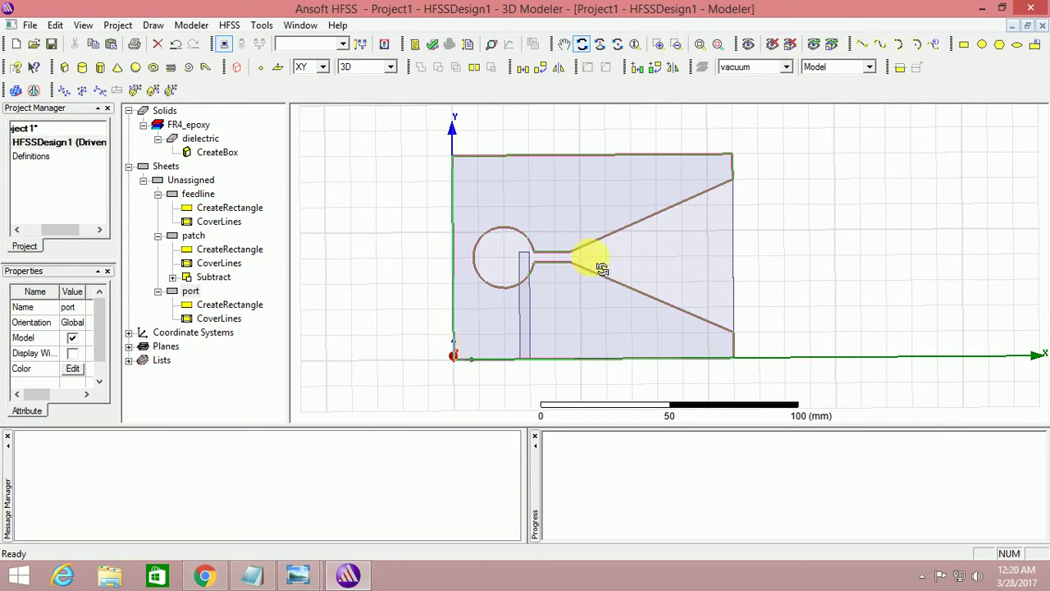
drag(504, 328, 511, 234)
scroll(512, 246, up, 5)
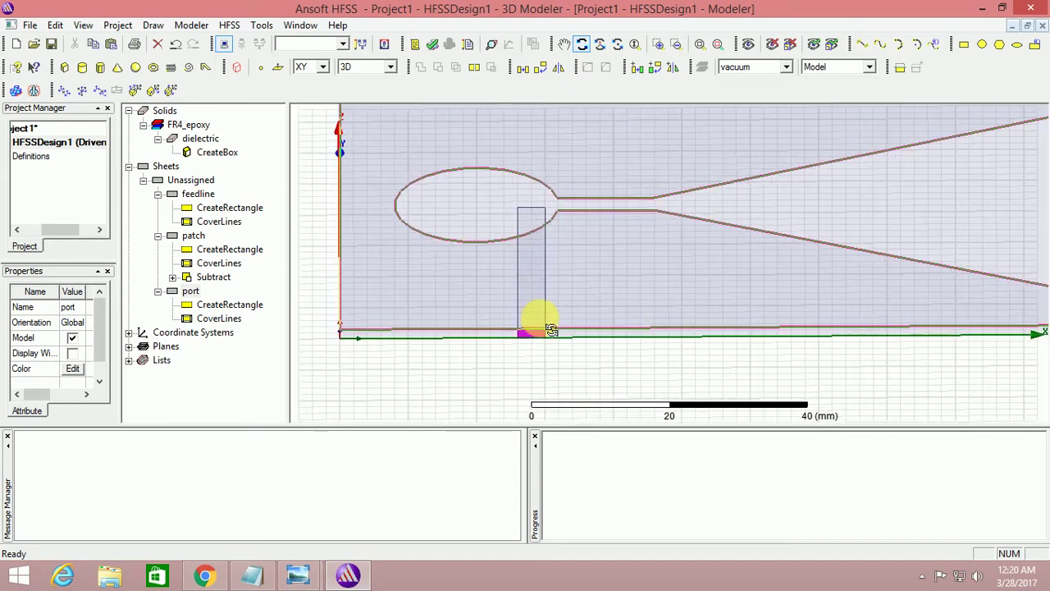
click(190, 291)
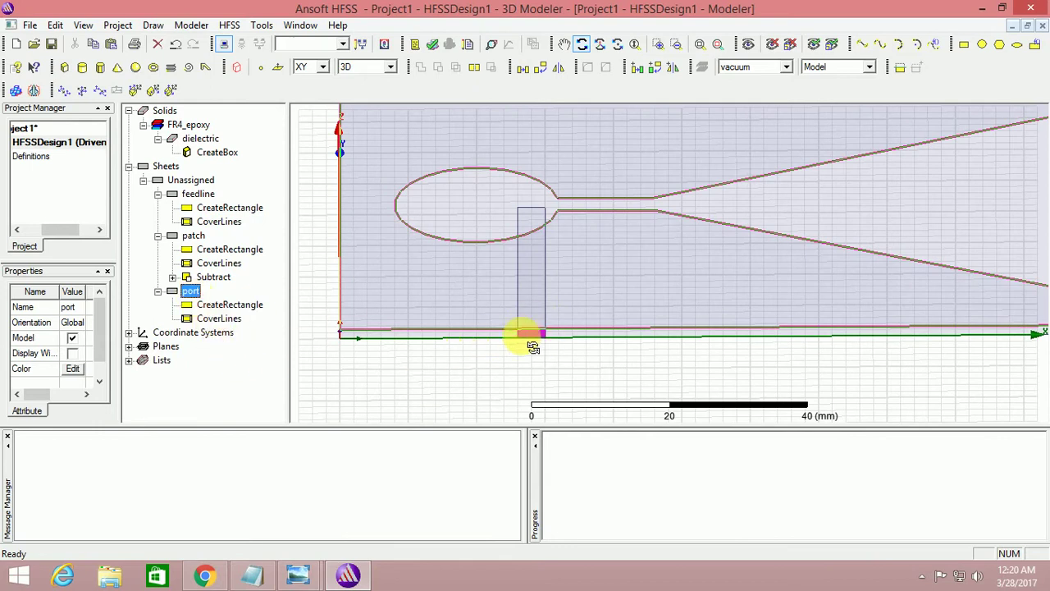
click(198, 193)
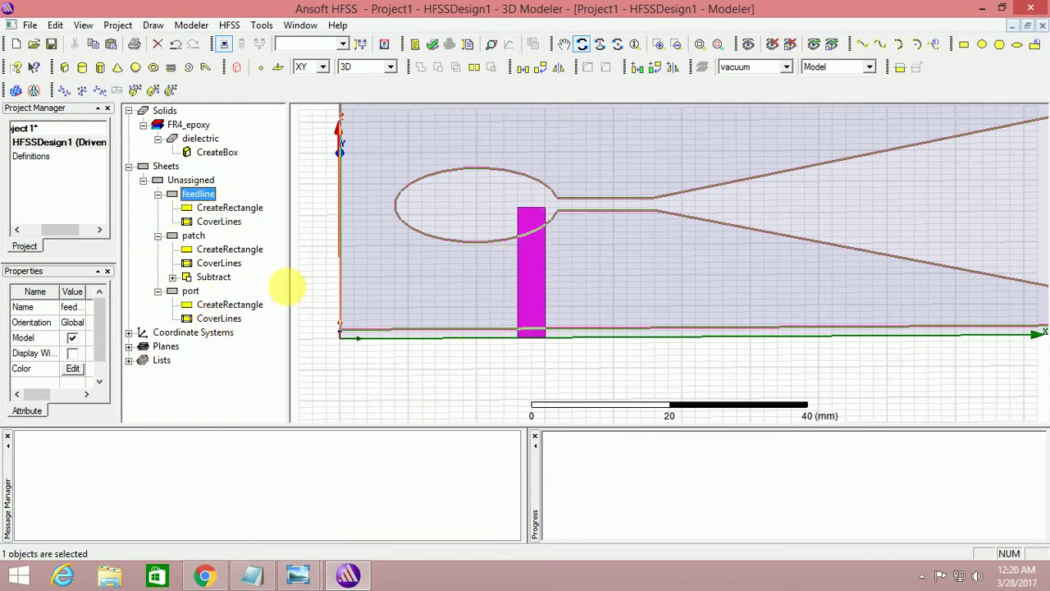
click(194, 236)
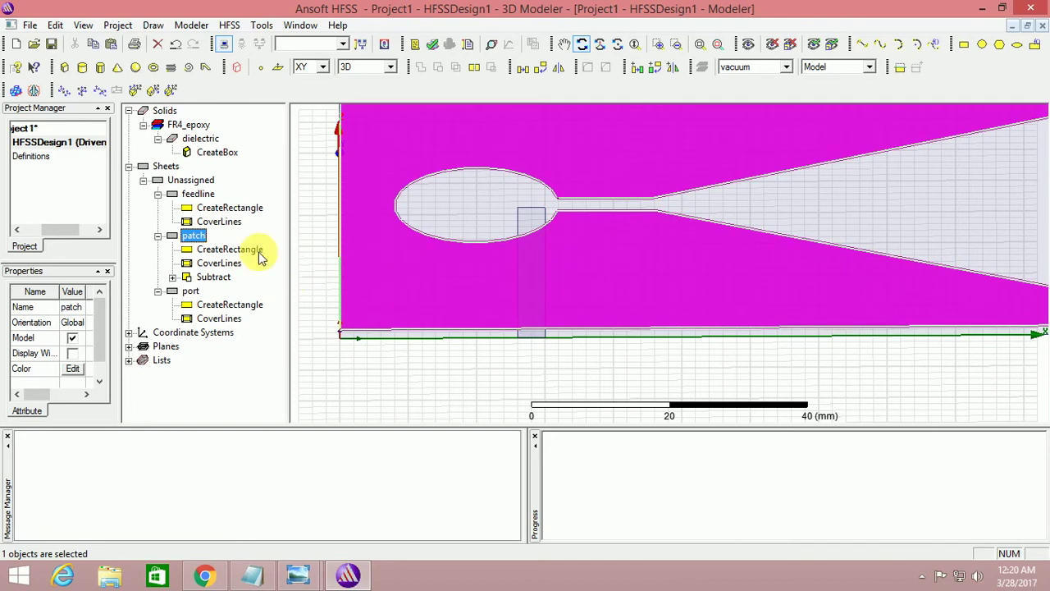
click(190, 291)
alt+drag(296, 279, 516, 282)
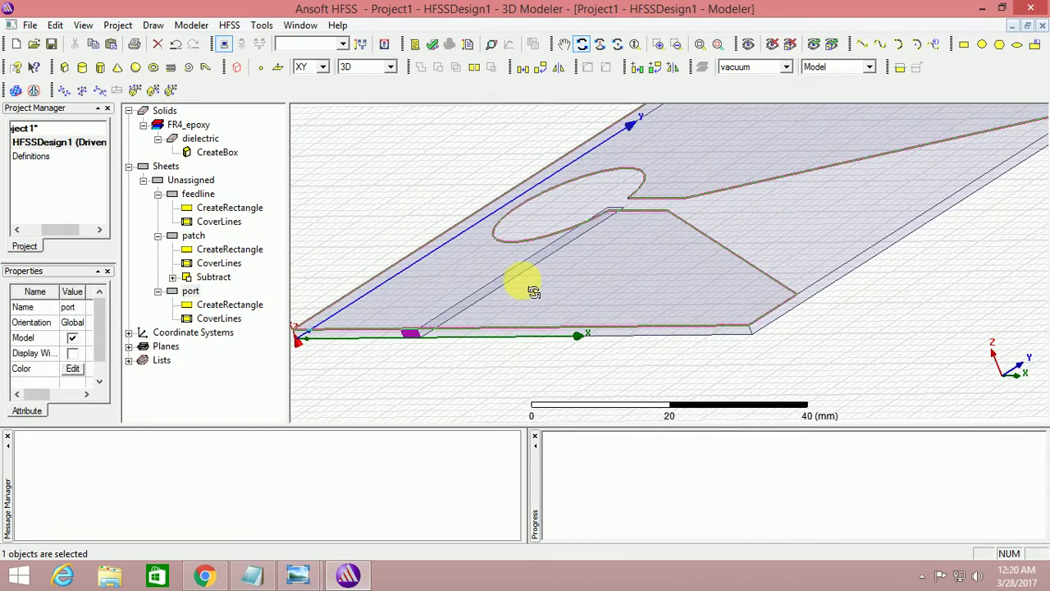
click(200, 194)
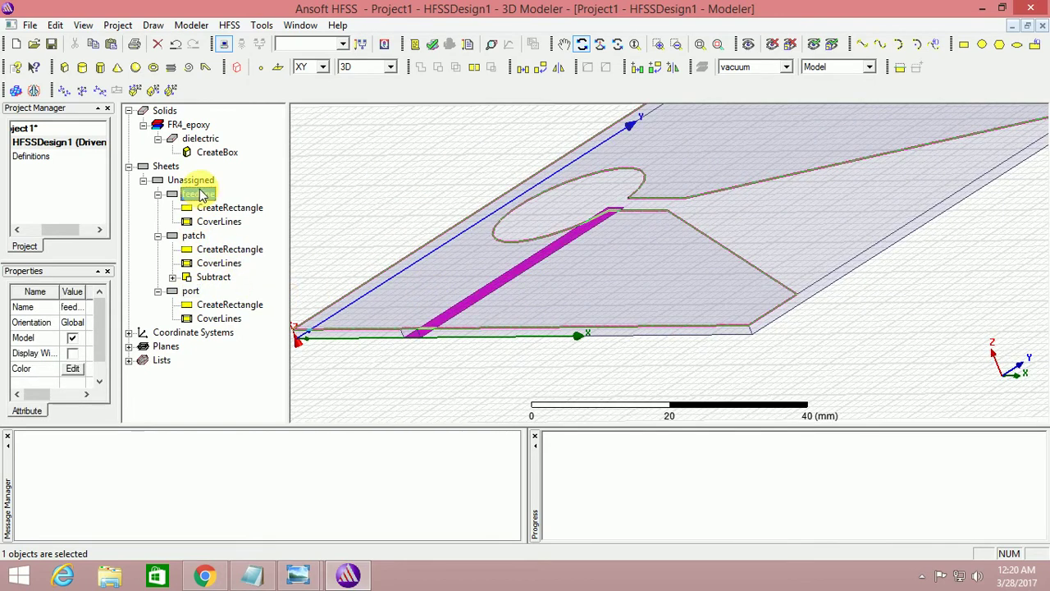
alt+drag(419, 342, 429, 314)
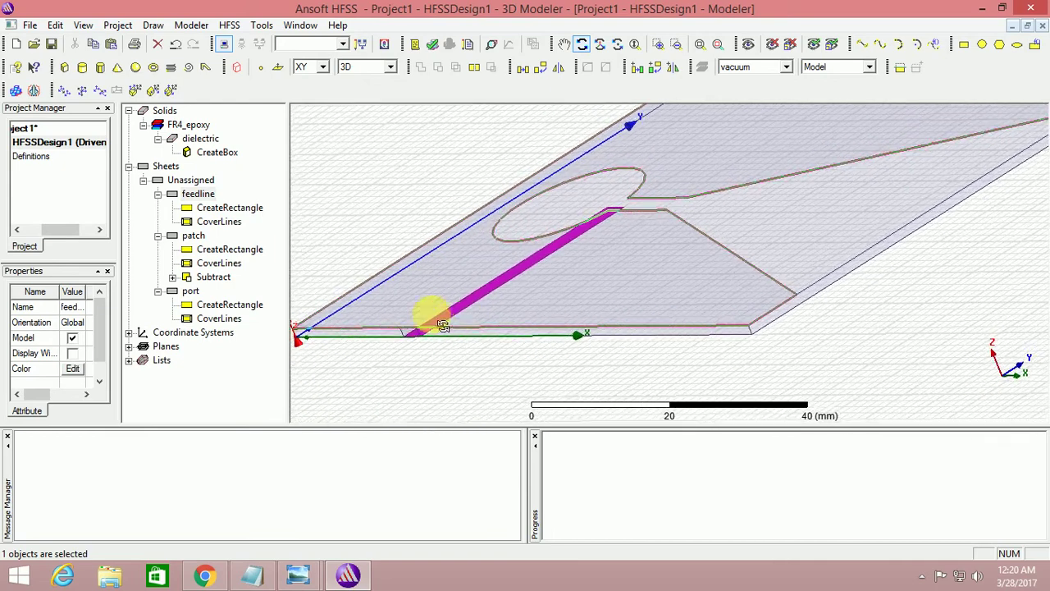
click(193, 235)
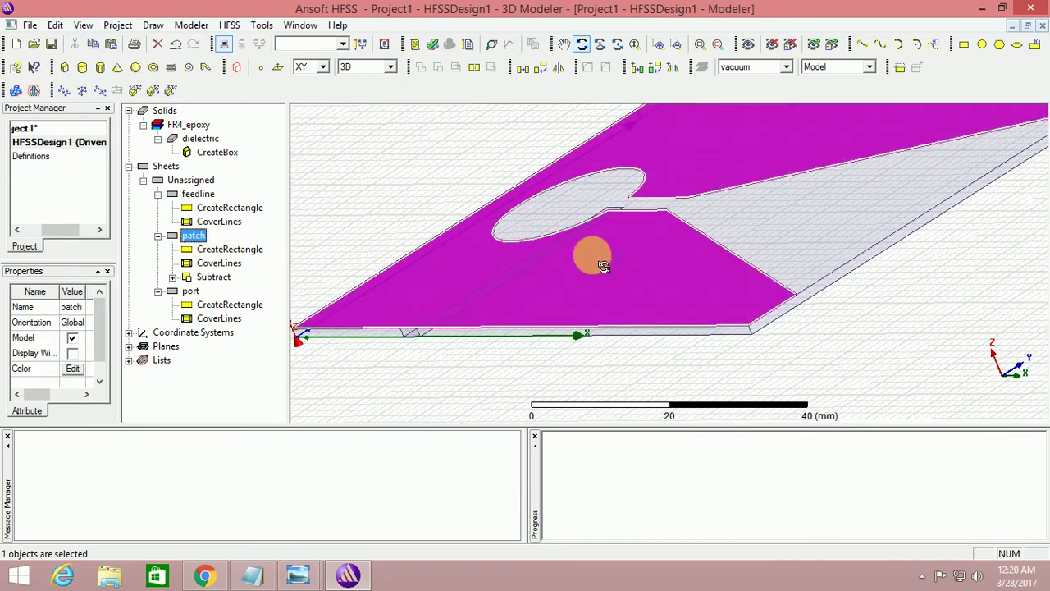
alt+drag(590, 258, 837, 383)
alt+drag(490, 318, 618, 299)
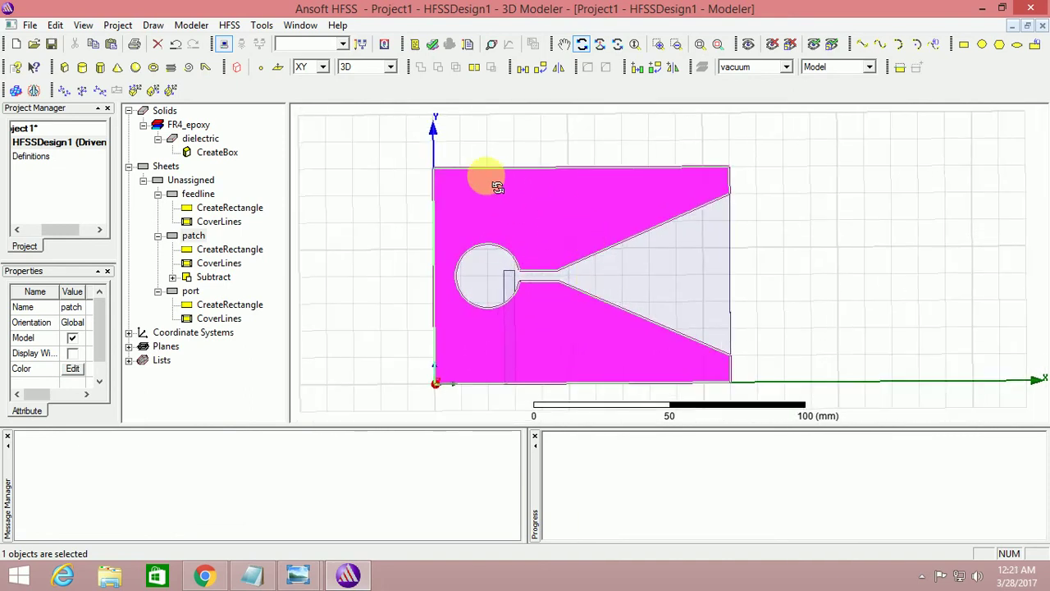
Check the hfss notes in Notepad for the design item after the port, and return to the HFSS model
click(256, 574)
click(130, 316)
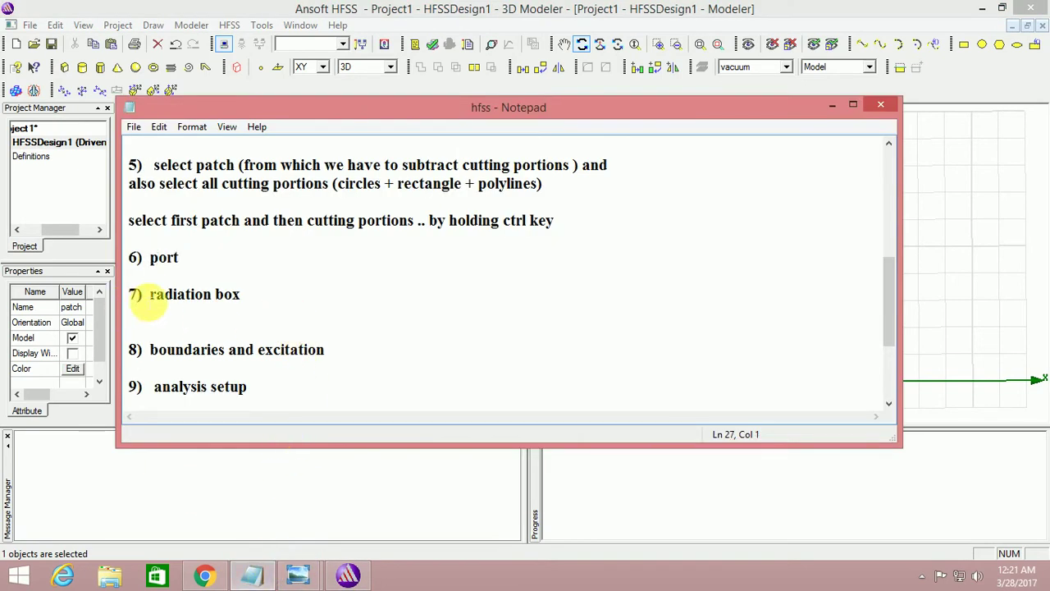
drag(150, 296, 283, 297)
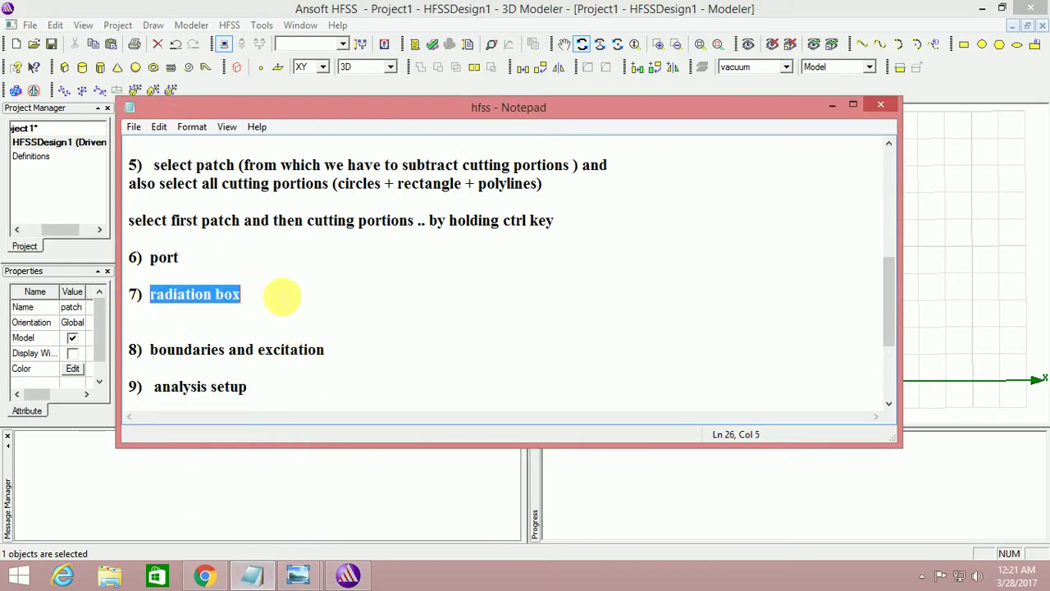
click(644, 8)
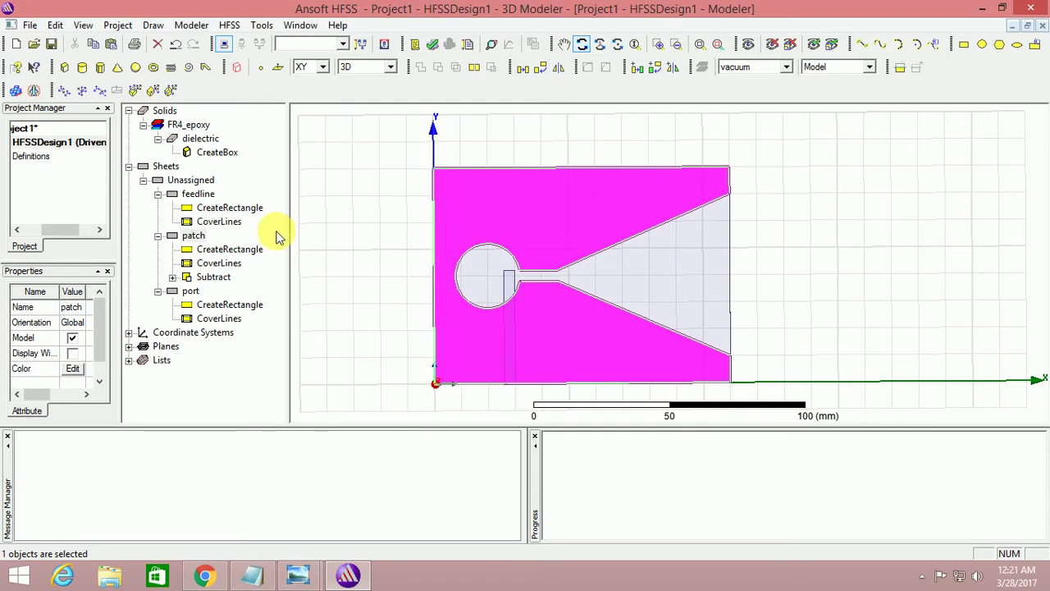
Draw a box with a base of about 130 by 100 mm and zero height around the antenna, starting at -10,-10,0 mm
click(64, 71)
click(408, 403)
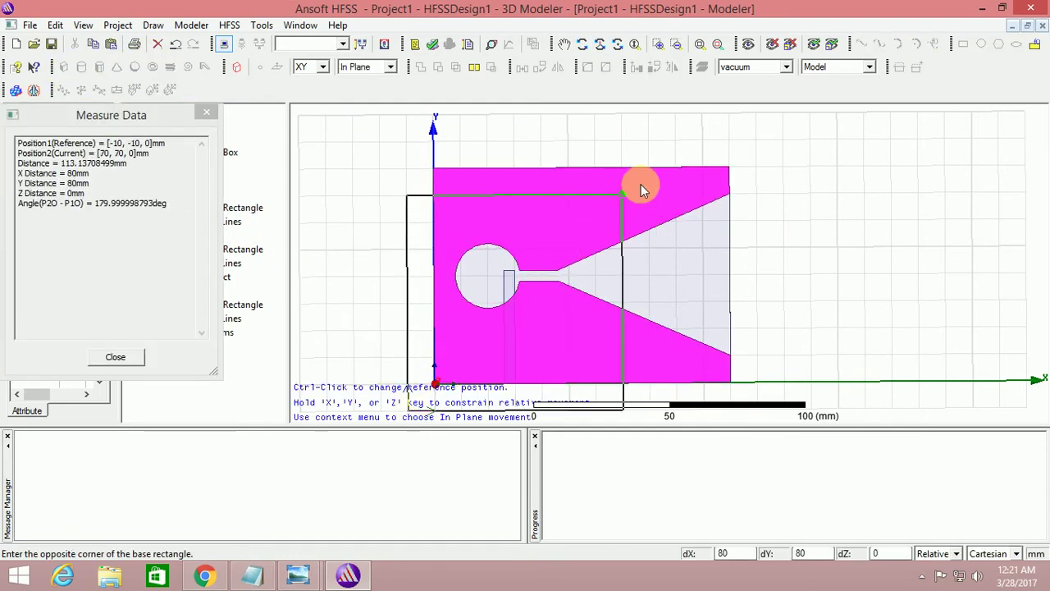
click(755, 139)
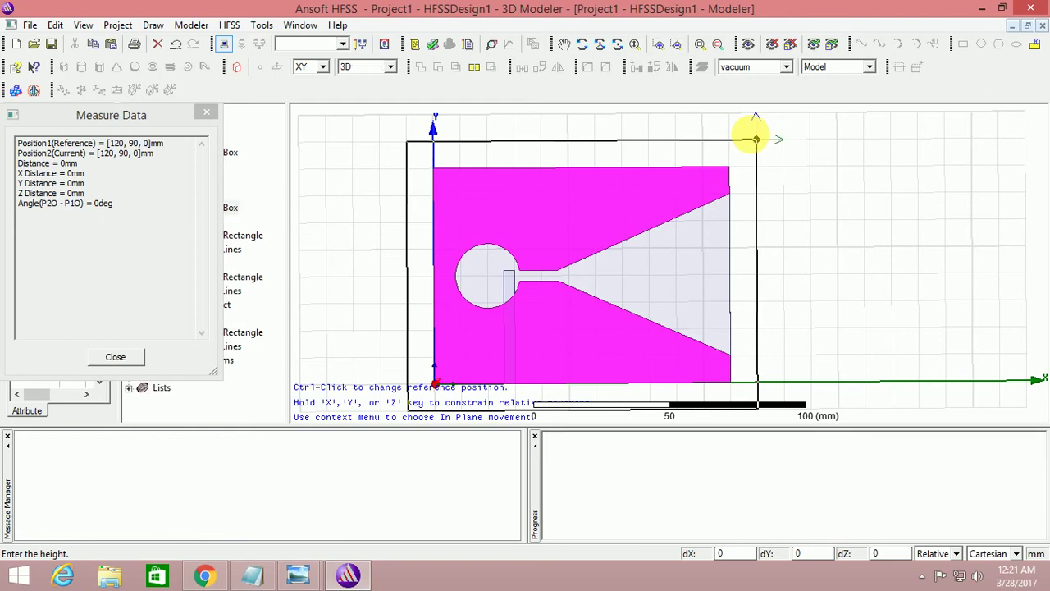
click(753, 140)
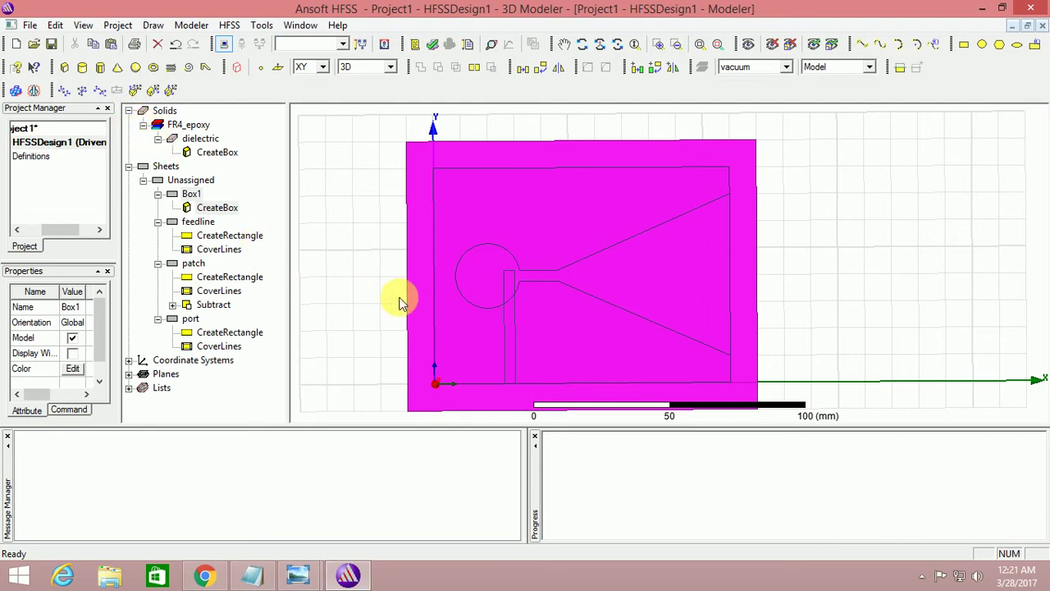
Rename the box surrounding the antenna as radbox
click(203, 139)
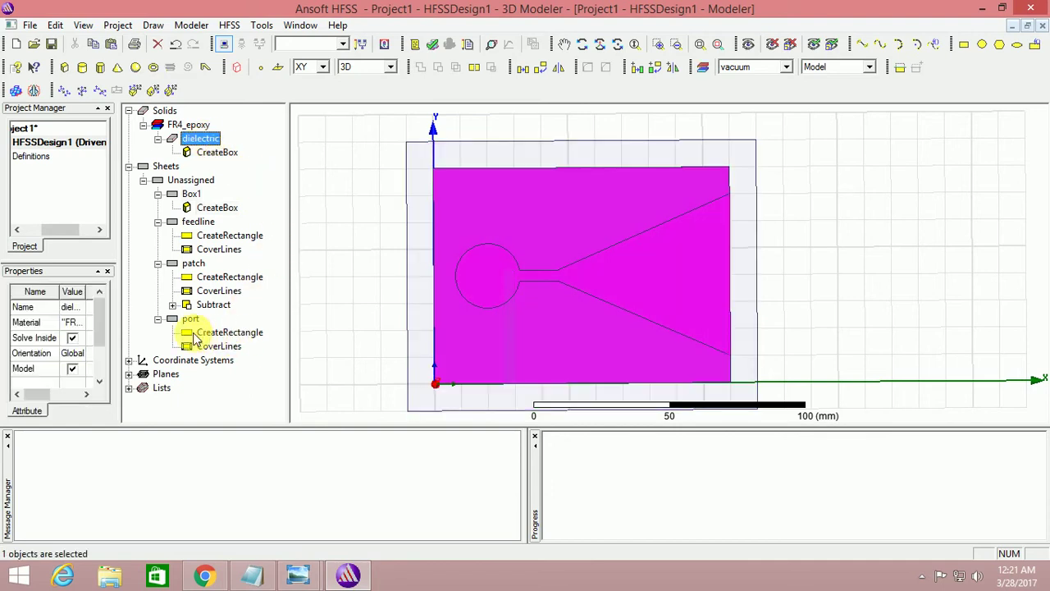
click(190, 180)
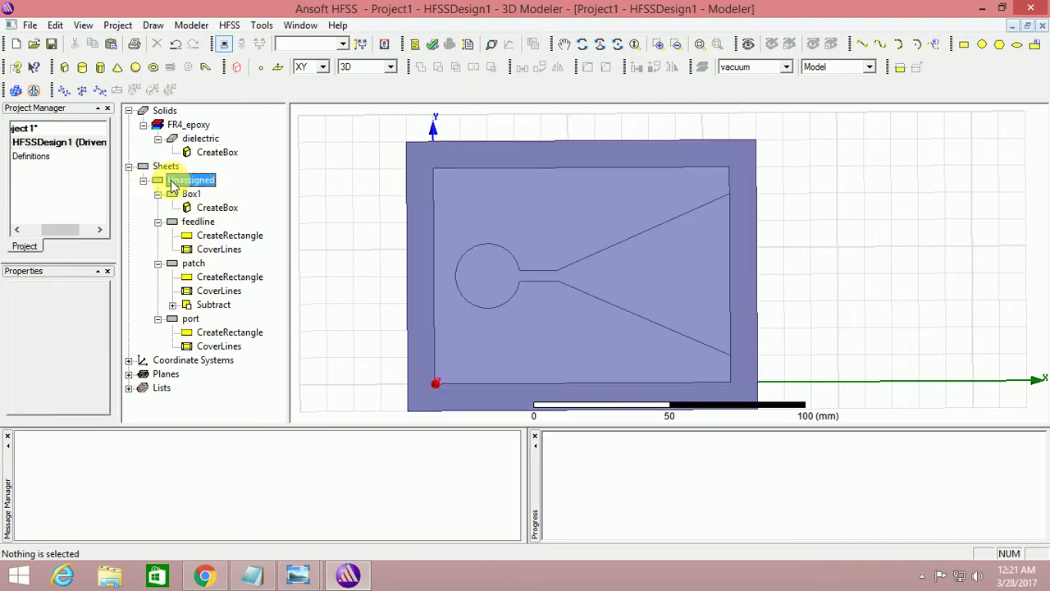
click(191, 194)
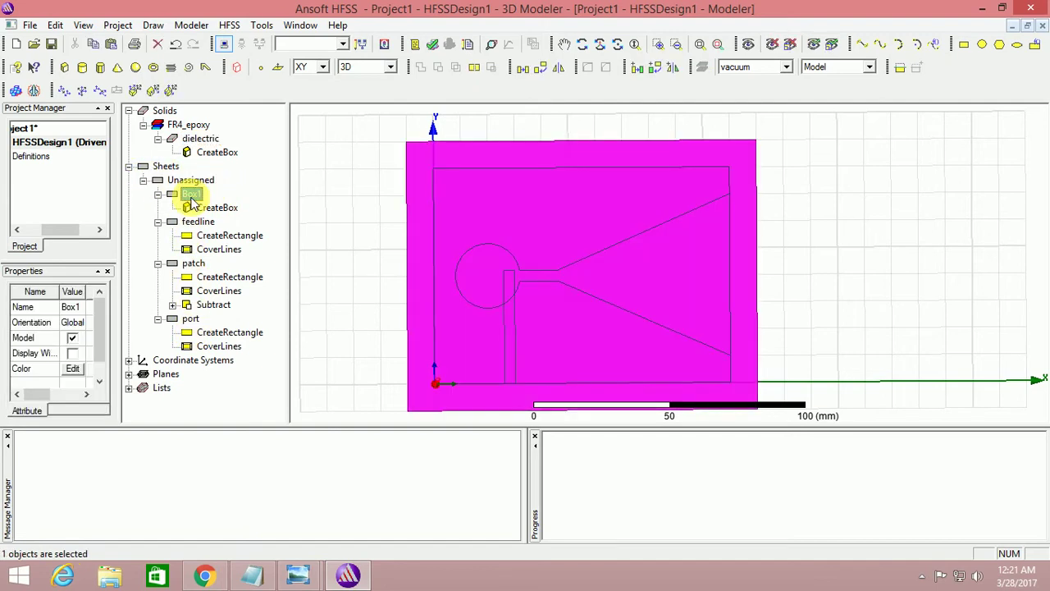
double_click(194, 199)
click(370, 206)
click(371, 208)
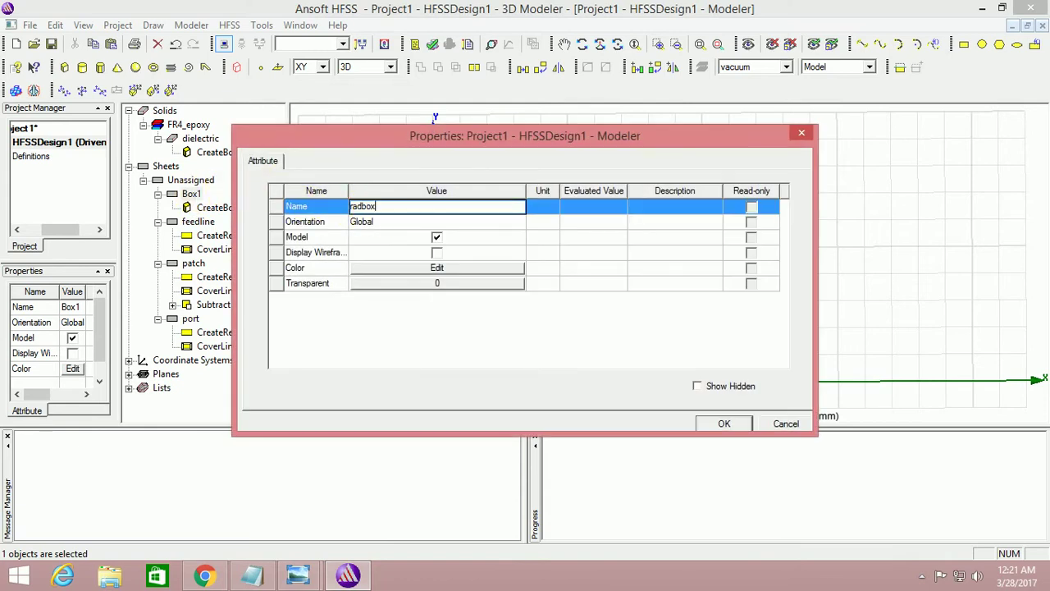
click(726, 422)
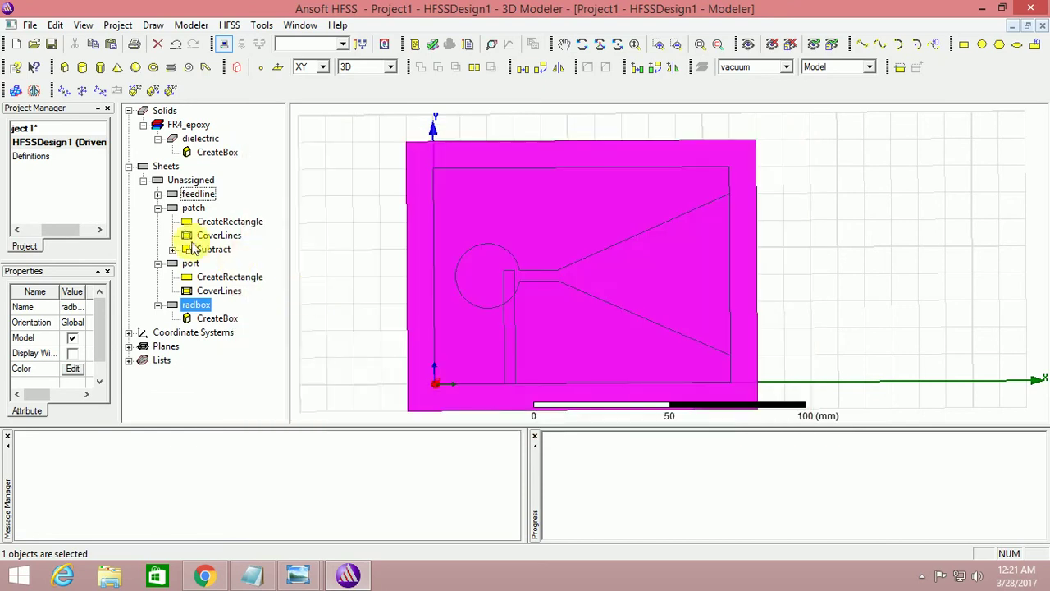
Set the radbox position to -20,-10,-3 mm, its XSize to 150 mm and its ZSize to 8.76 mm
double_click(211, 321)
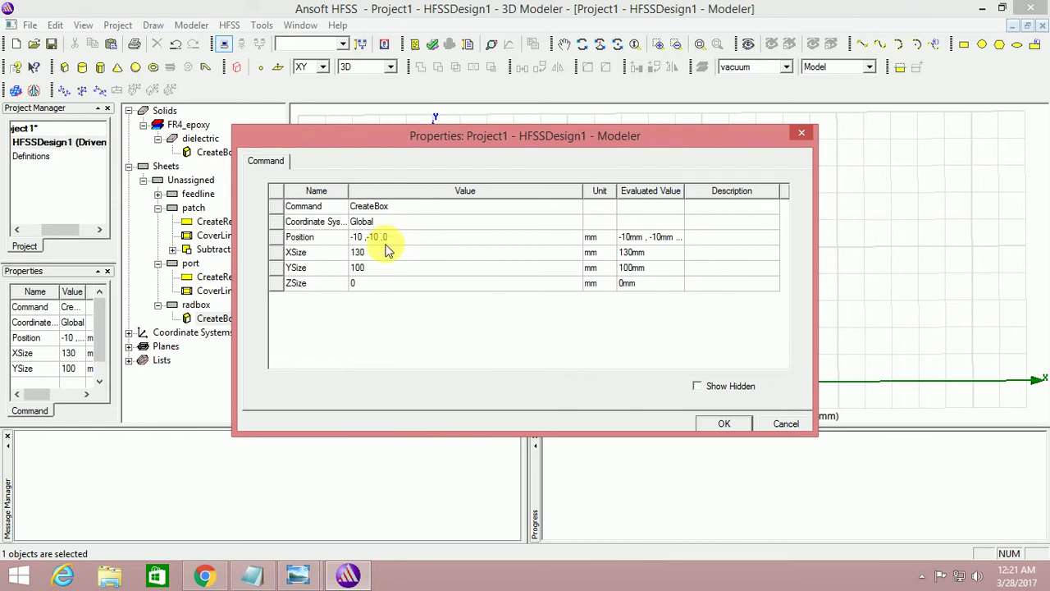
click(362, 238)
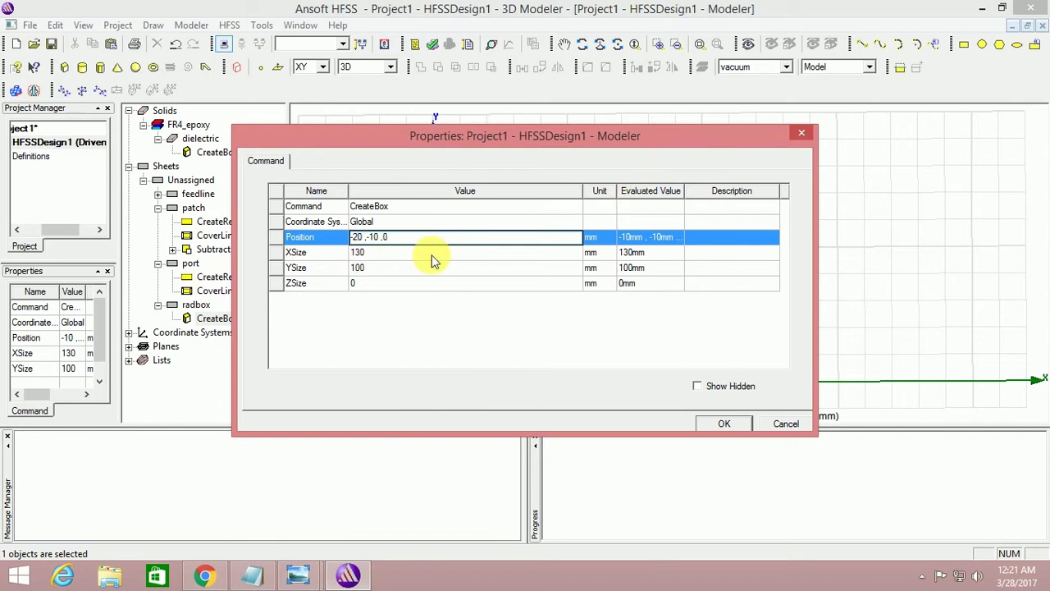
text(-3)
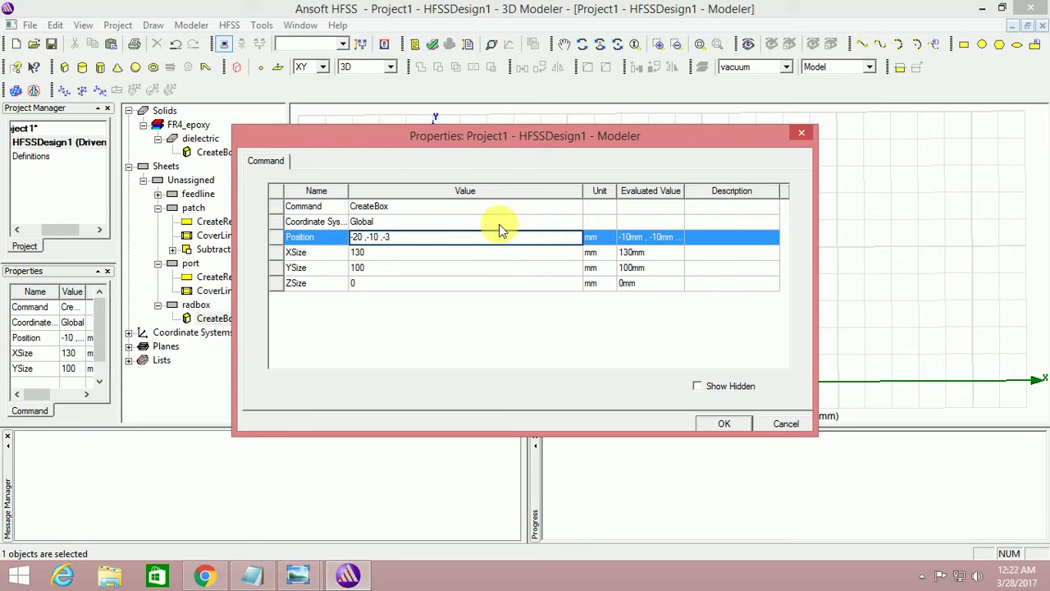
click(413, 258)
text(15)
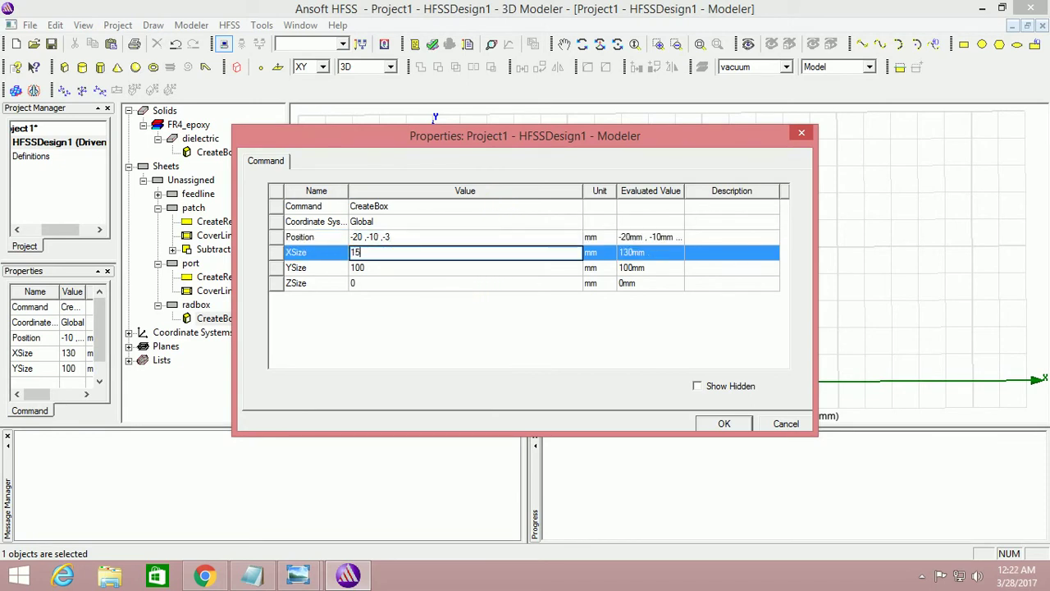
click(399, 287)
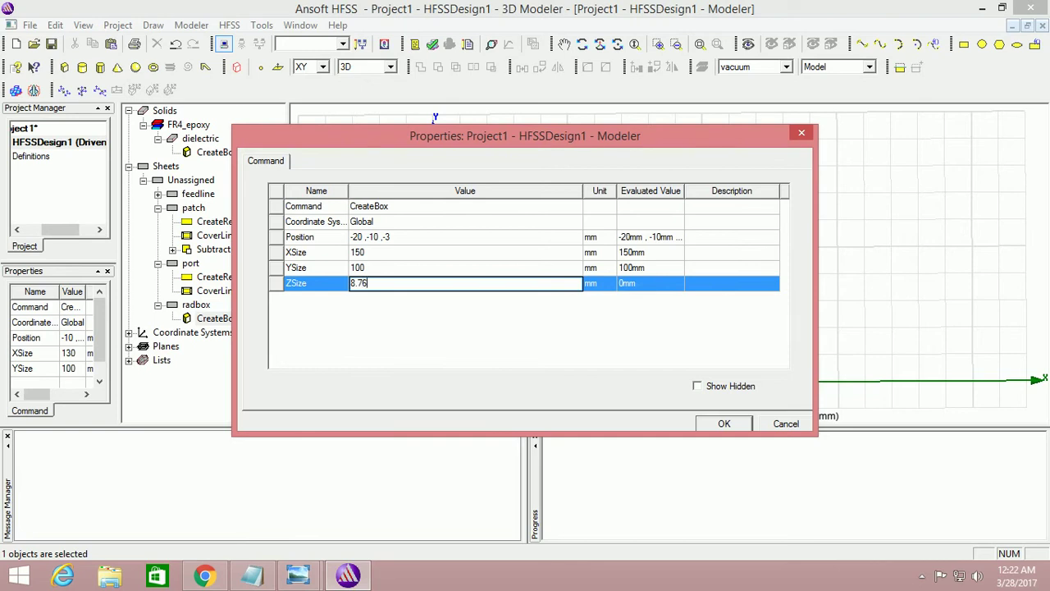
click(724, 424)
Compare the extents of the radbox and the dielectric by highlighting each solid in turn
click(199, 182)
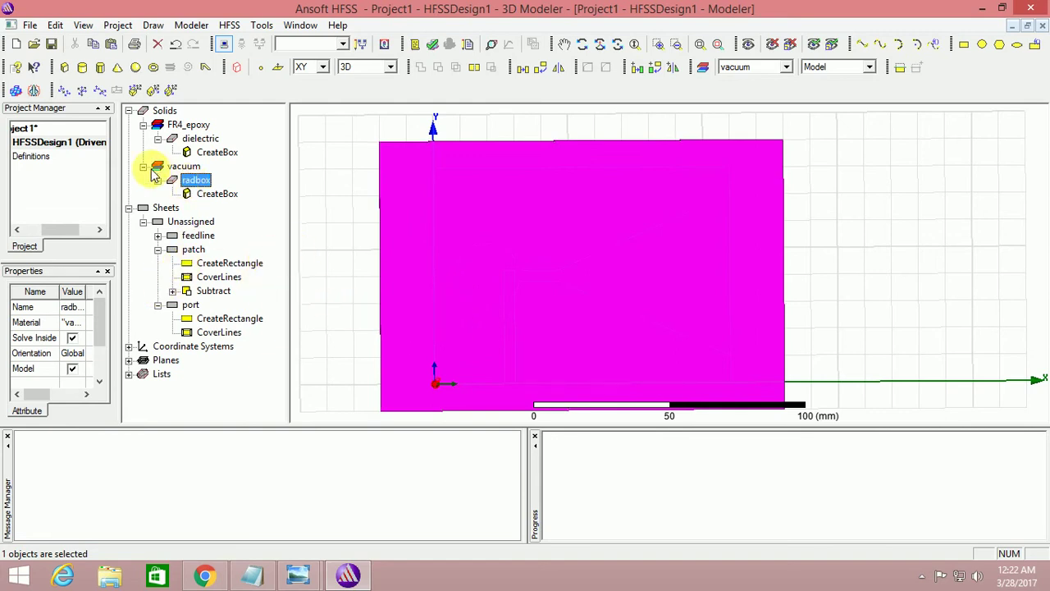
click(189, 166)
click(200, 139)
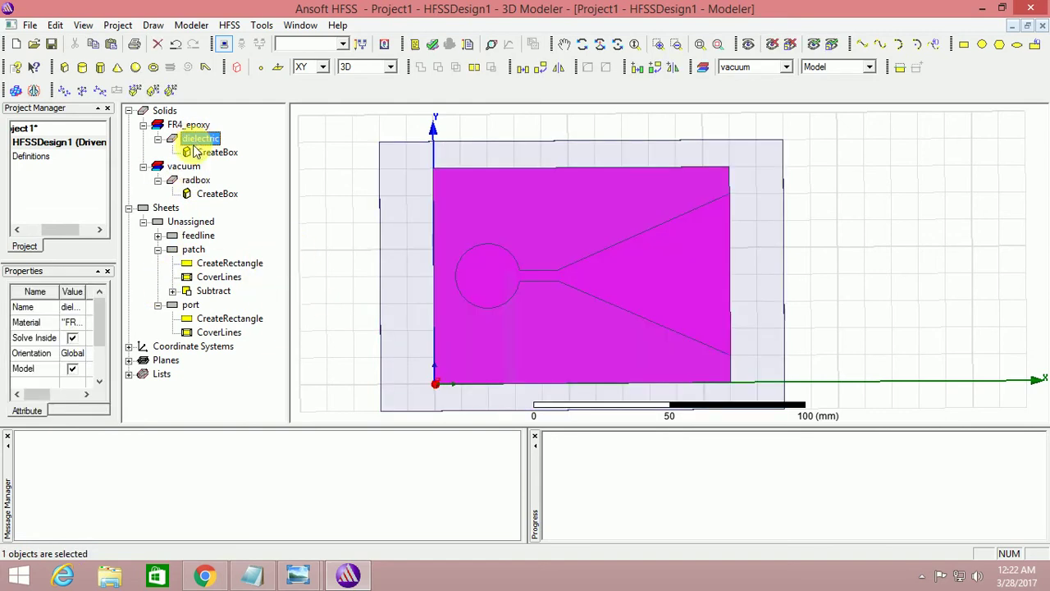
click(192, 181)
click(197, 138)
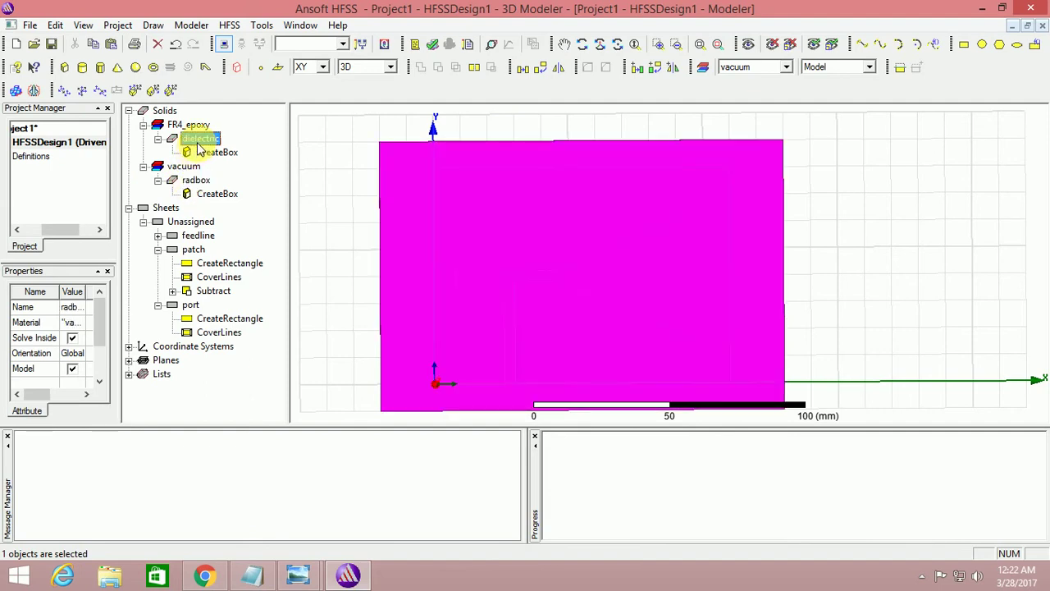
Check the hfss notes in Notepad for the design item after the radiation box, and return to the HFSS model
click(251, 574)
scroll(259, 369, down, 1)
scroll(260, 369, down, 1)
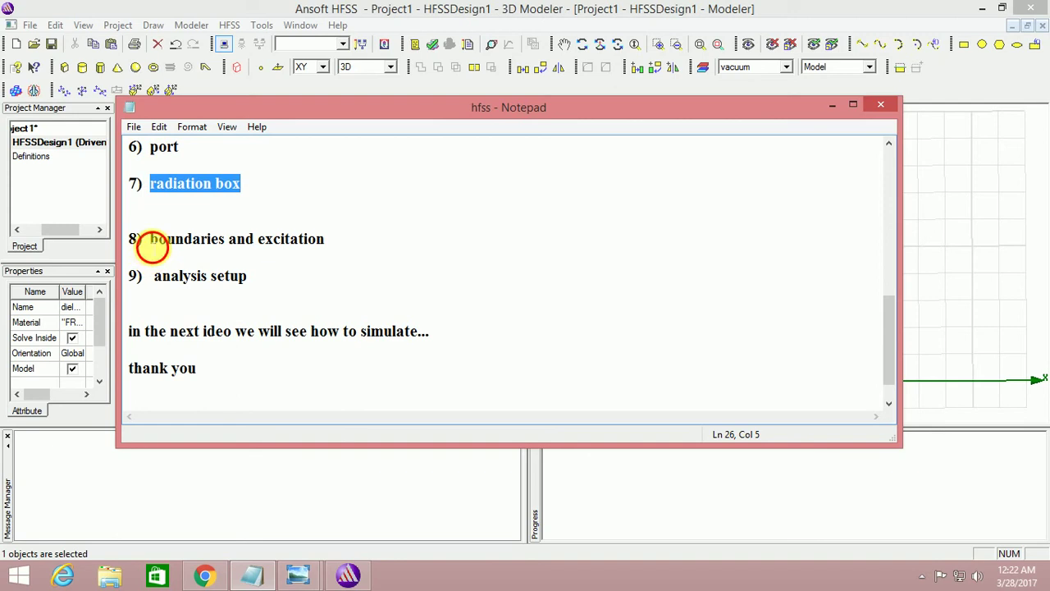
drag(152, 246, 329, 244)
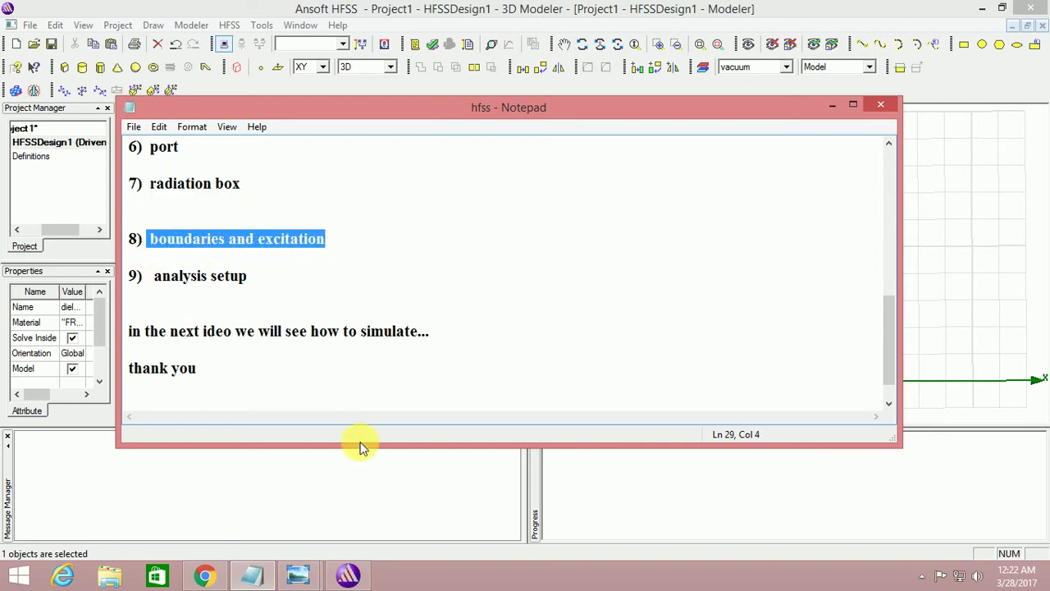
click(348, 575)
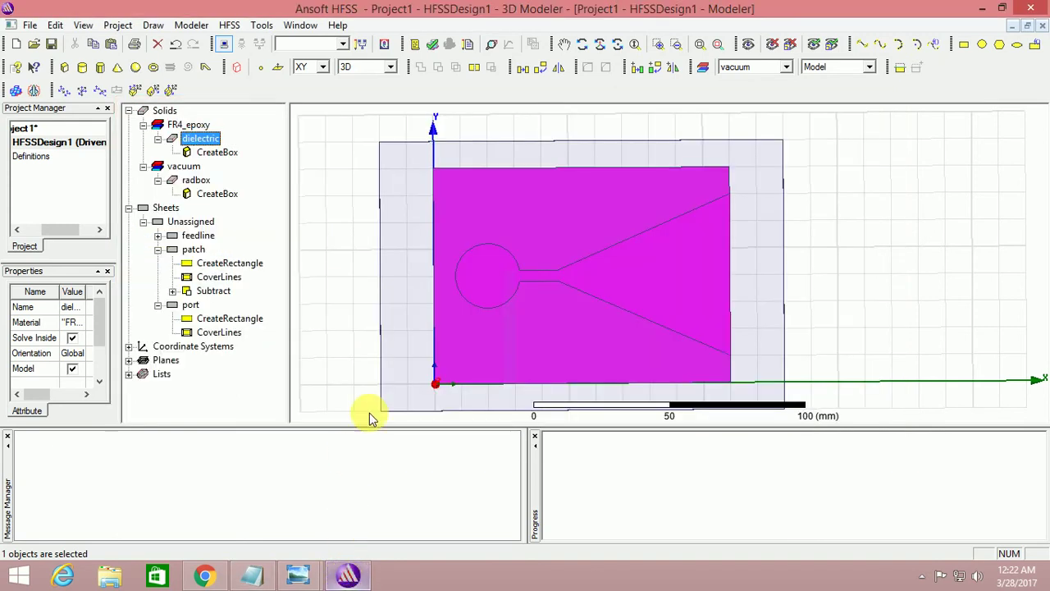
Assign a Perfect E boundary to the patch sheet, without an infinite ground plane
click(194, 249)
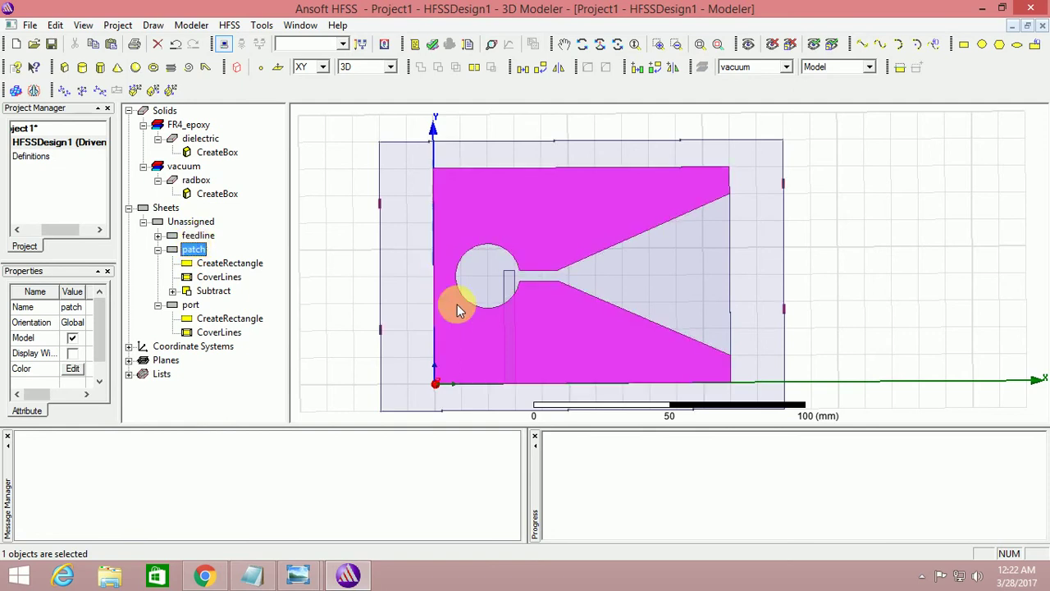
right_click(485, 337)
mouse_move(532, 242)
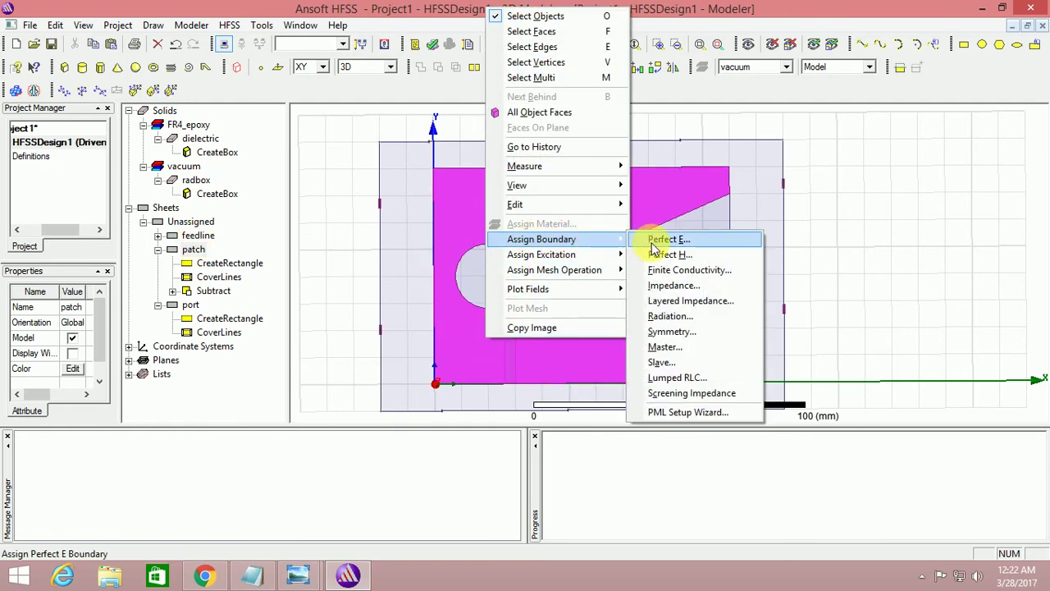
click(654, 239)
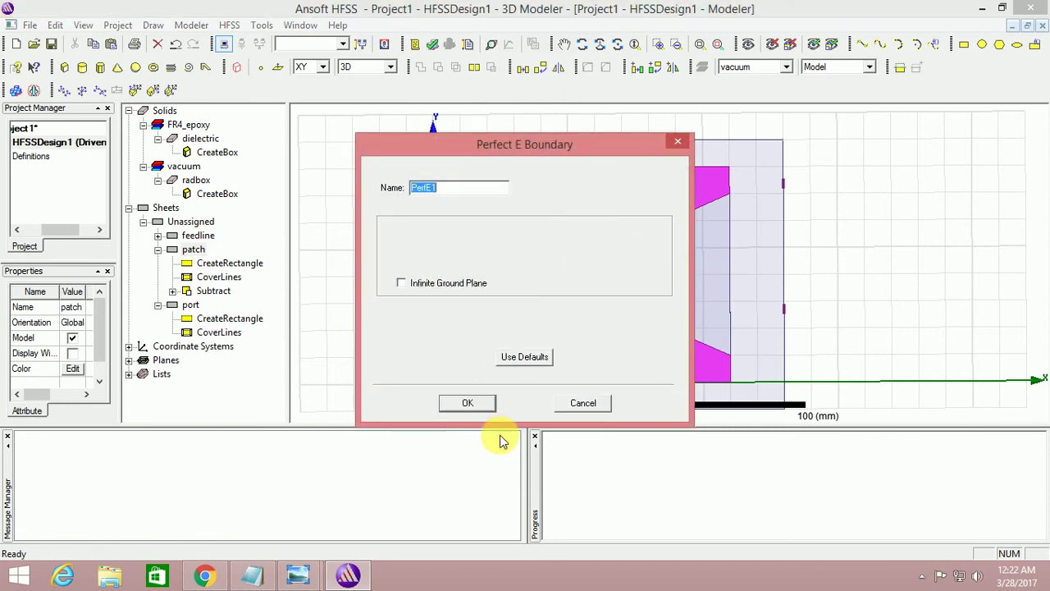
click(467, 402)
Assign a Perfect E boundary to the feedline sheet, without an infinite ground plane
click(143, 235)
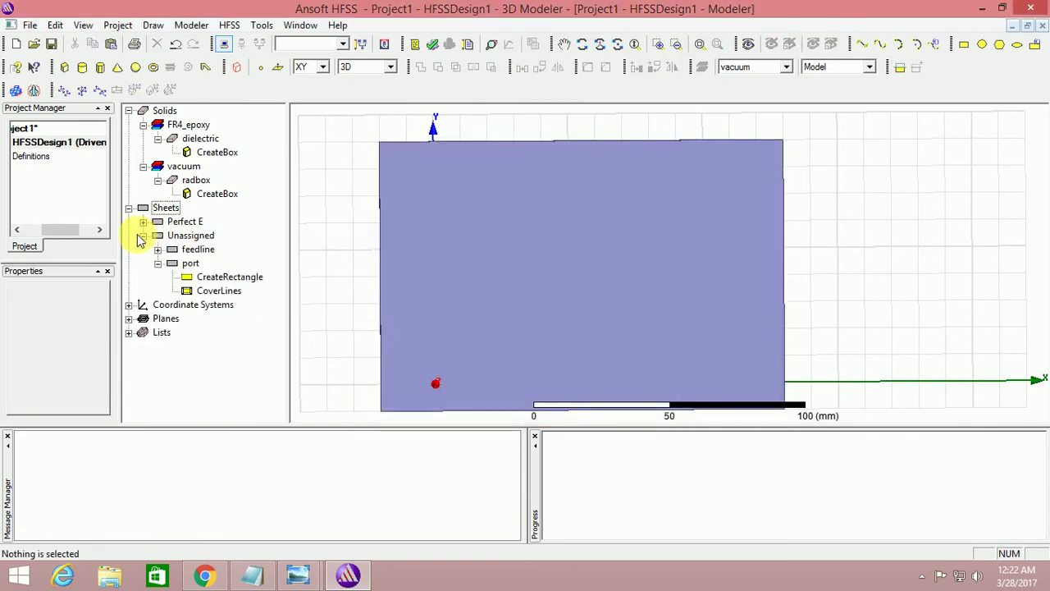
click(196, 250)
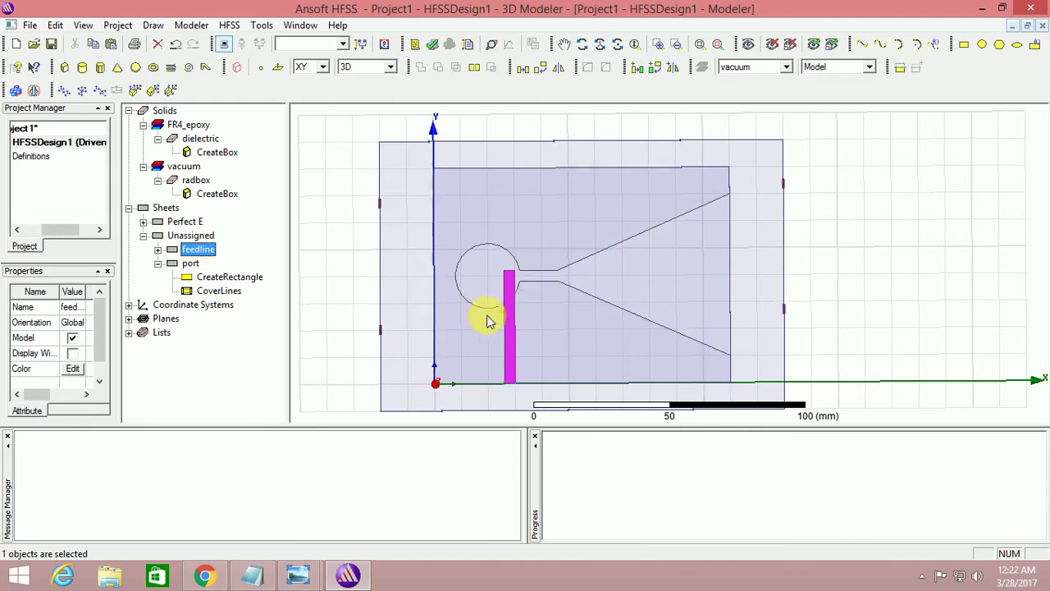
right_click(511, 328)
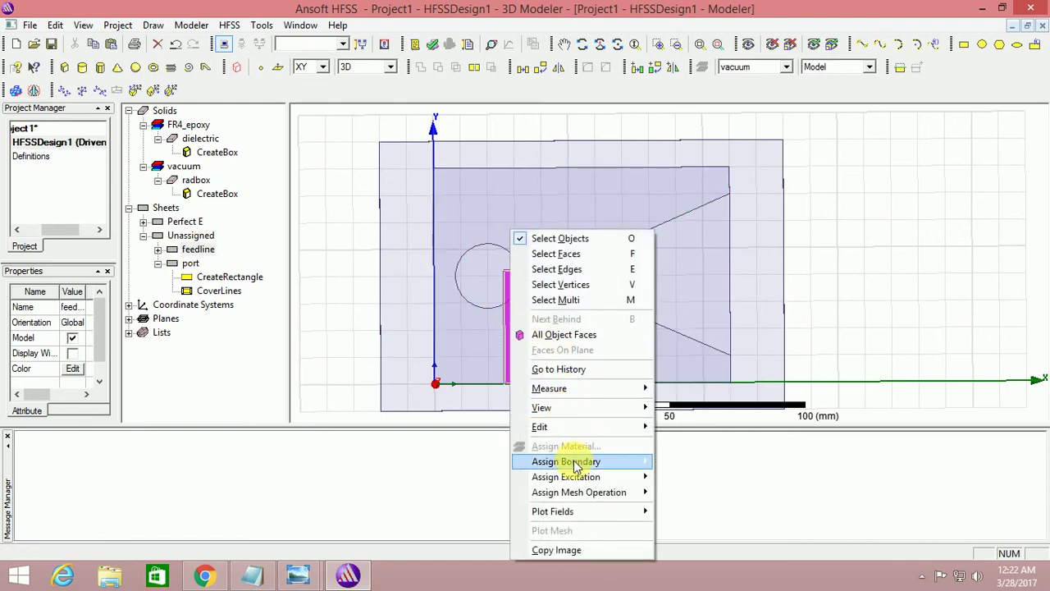
mouse_move(574, 461)
click(693, 291)
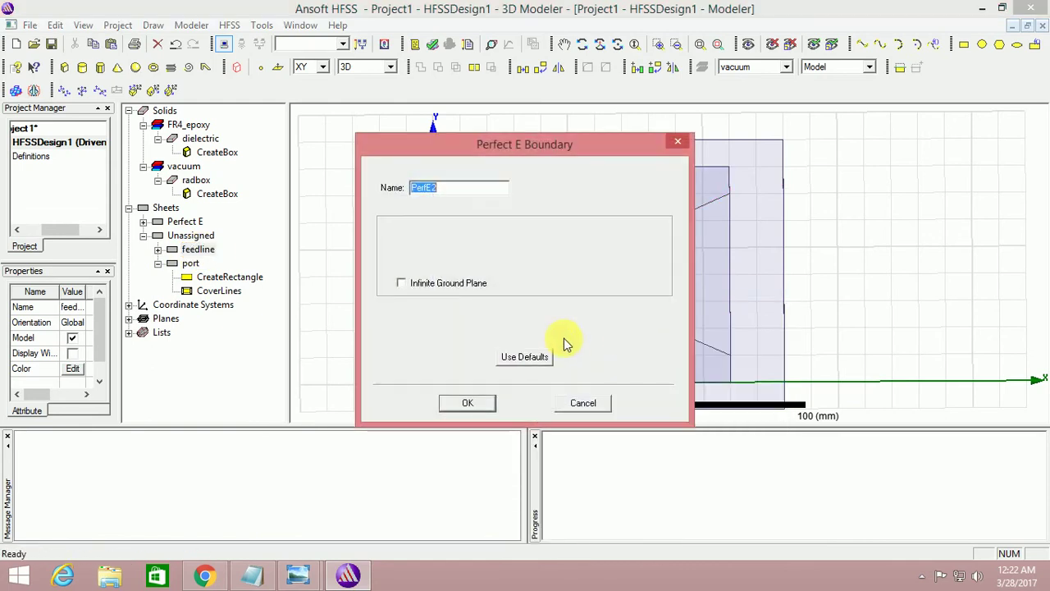
click(486, 402)
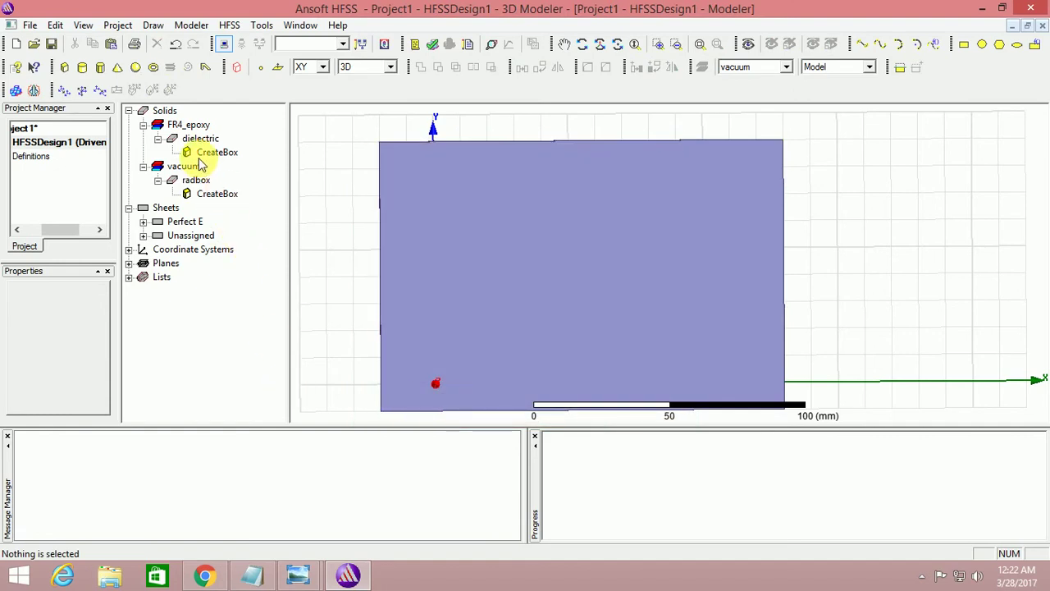
Assign a Radiation Only boundary to the radbox
right_click(543, 310)
mouse_move(594, 461)
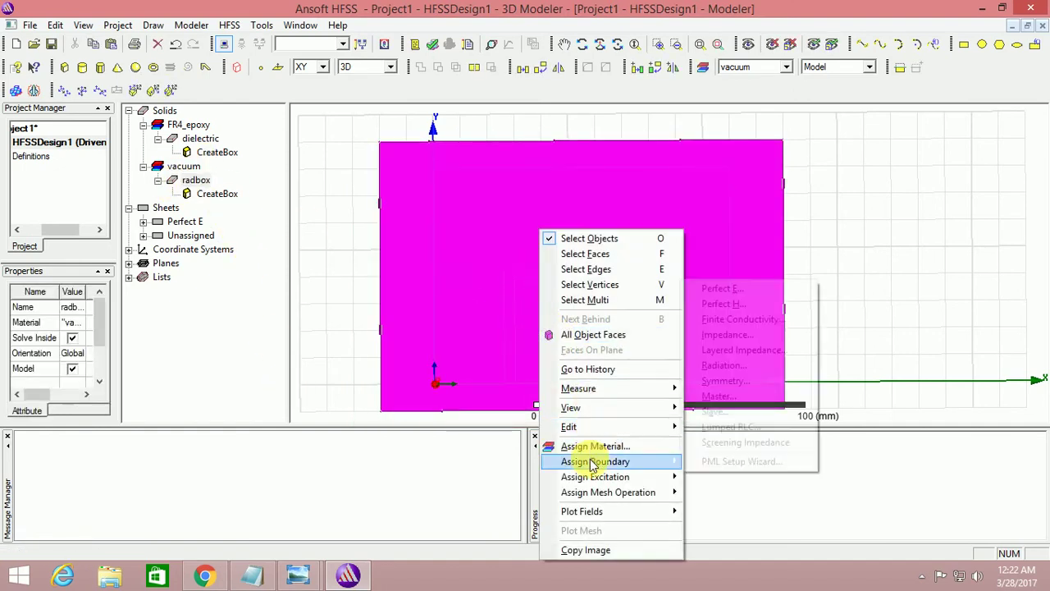
click(724, 365)
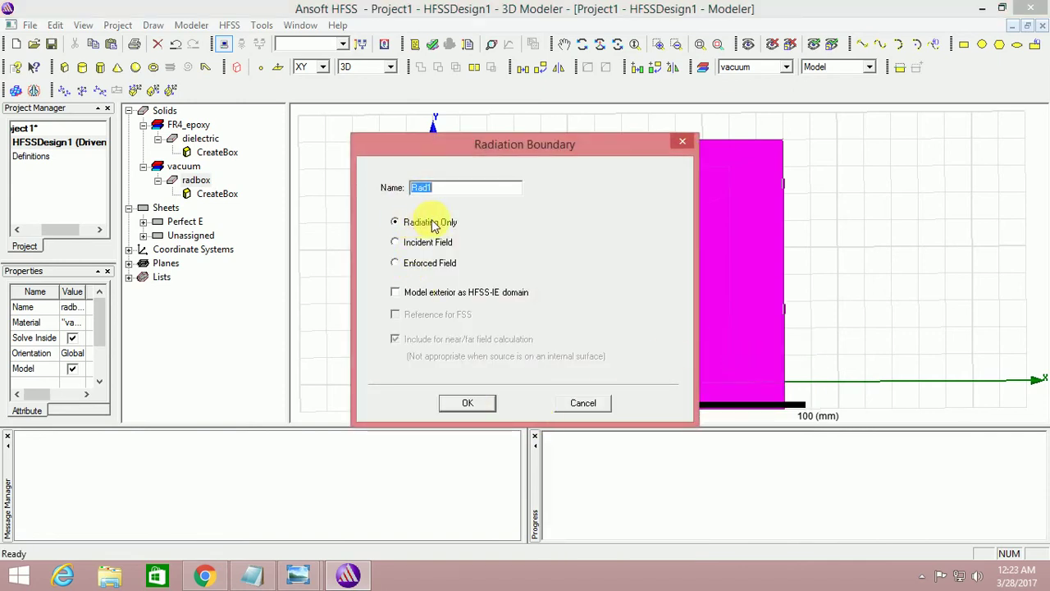
click(467, 403)
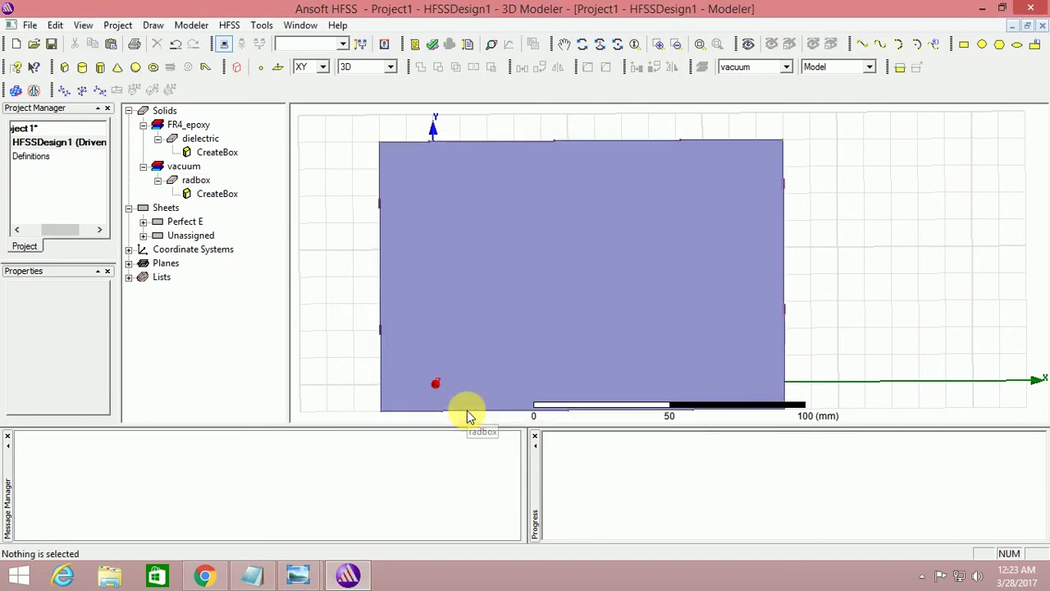
Start a lumped port excitation on the port sheet, named port, with 50 ohm resistance and 0 ohm reactance
click(143, 235)
click(186, 252)
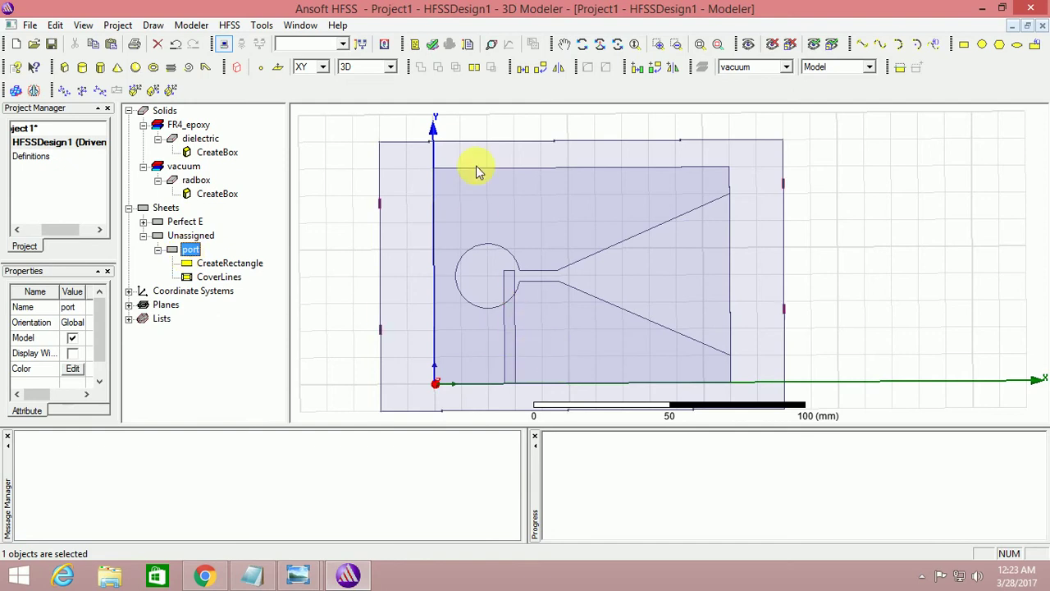
click(582, 43)
drag(582, 224, 520, 360)
scroll(520, 358, up, 10)
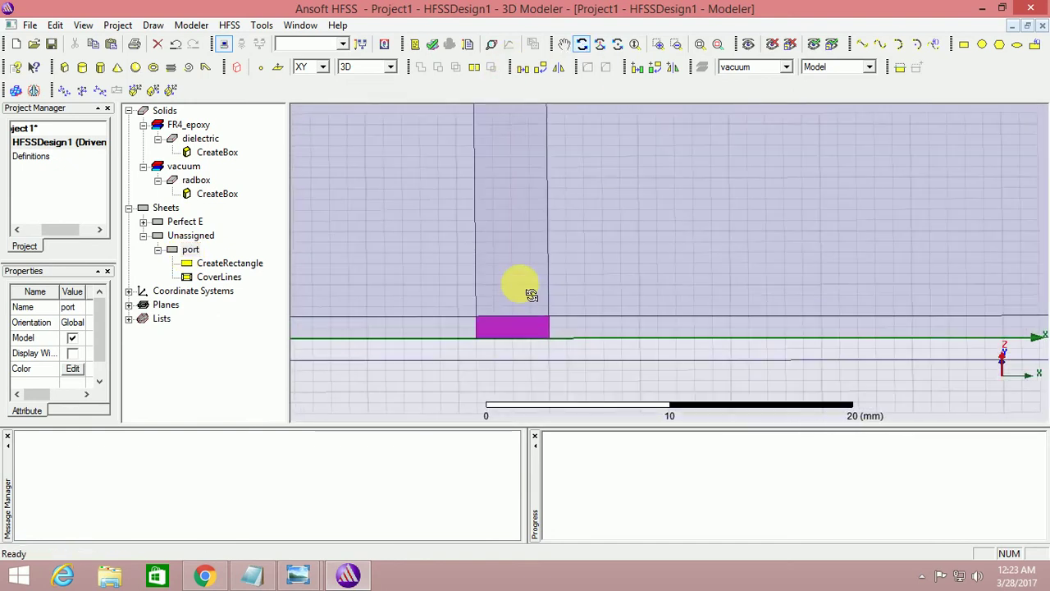
scroll(481, 410, up, 3)
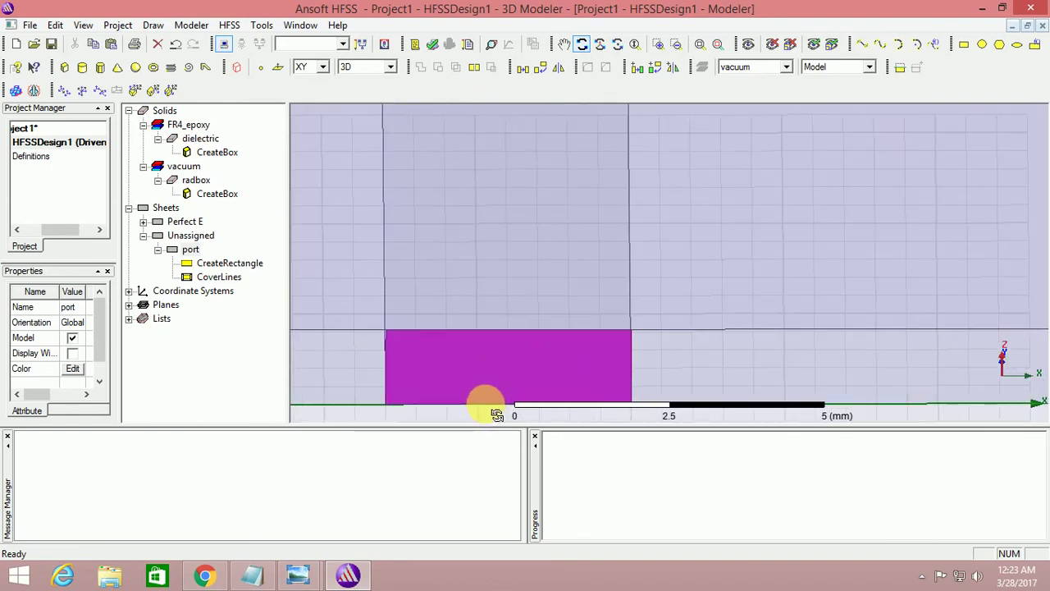
right_click(492, 367)
mouse_move(596, 285)
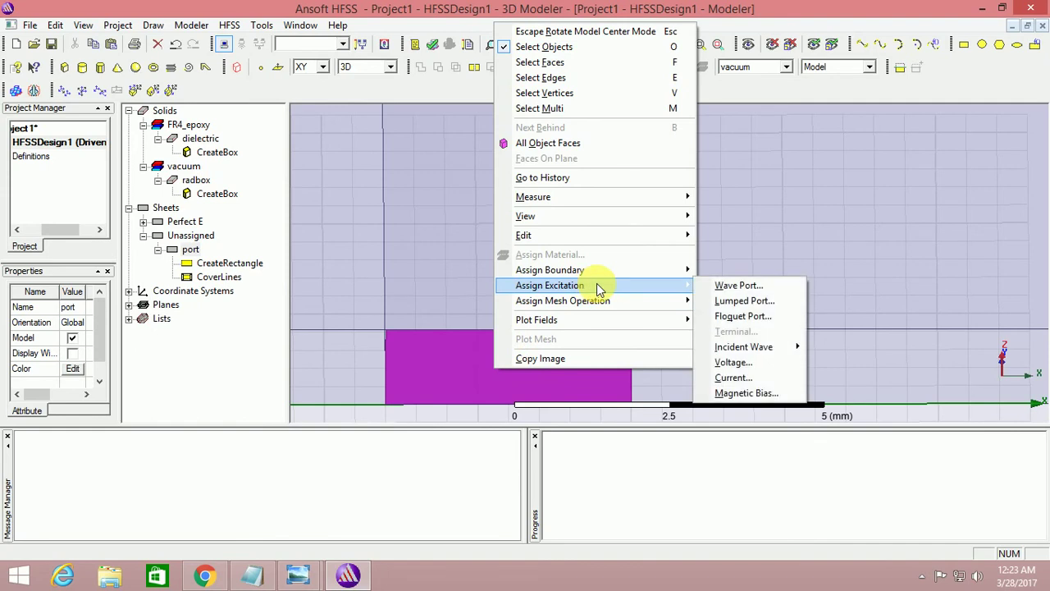
click(739, 301)
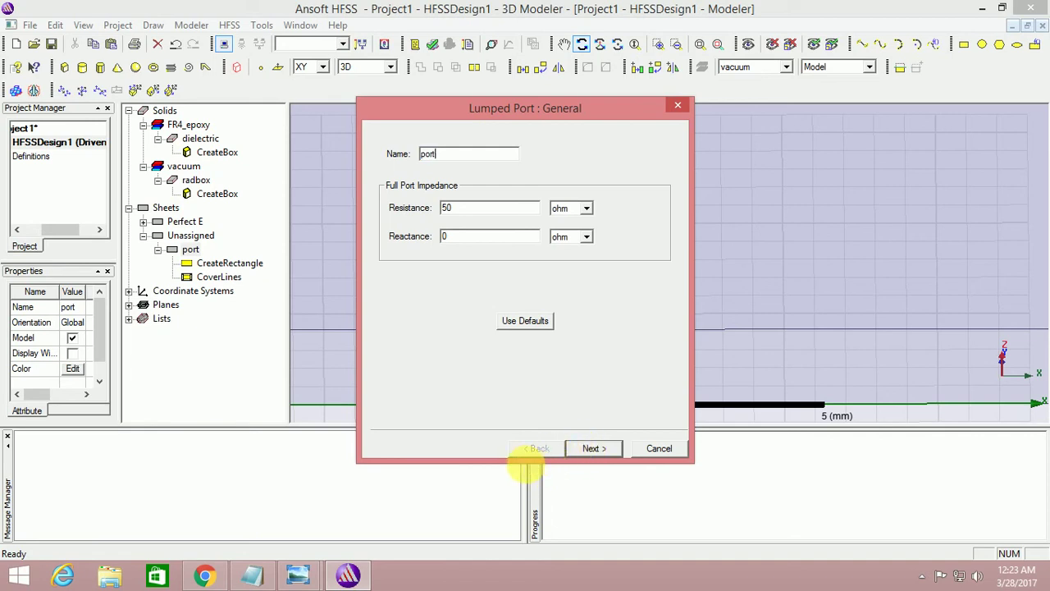
click(592, 450)
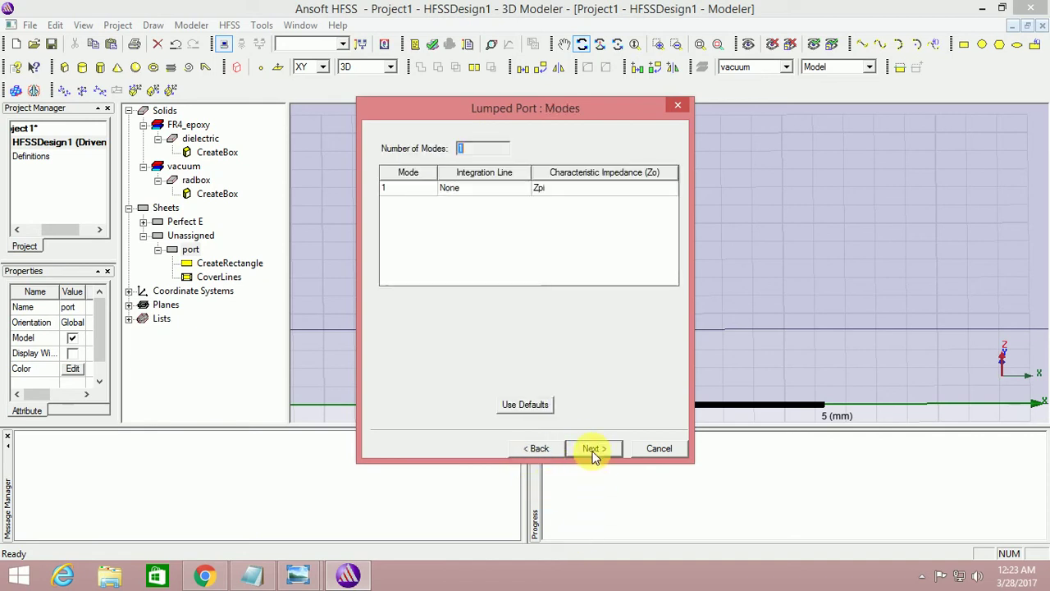
Draw the integration line from the port sheet's centre to its upper edge, and finish the lumped port with all modes renormalized to 50 ohm
click(484, 197)
click(476, 210)
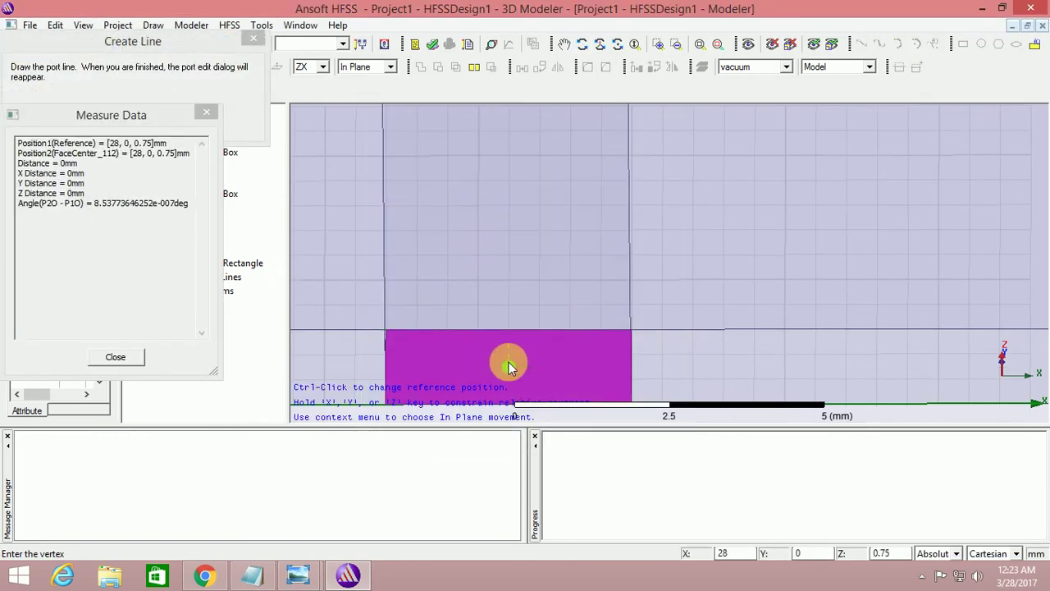
click(509, 367)
click(509, 331)
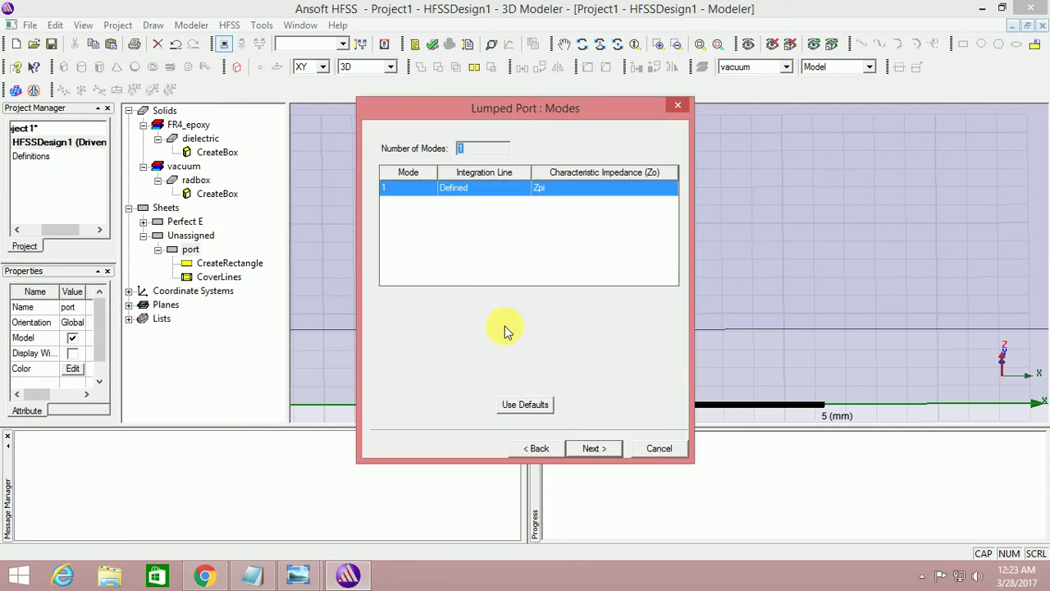
click(592, 448)
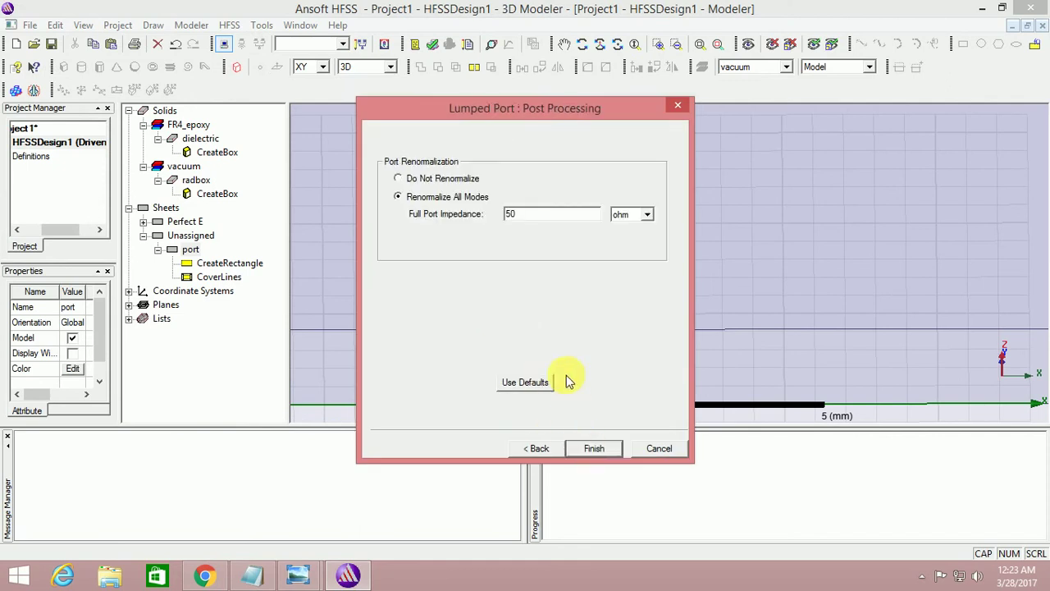
click(592, 448)
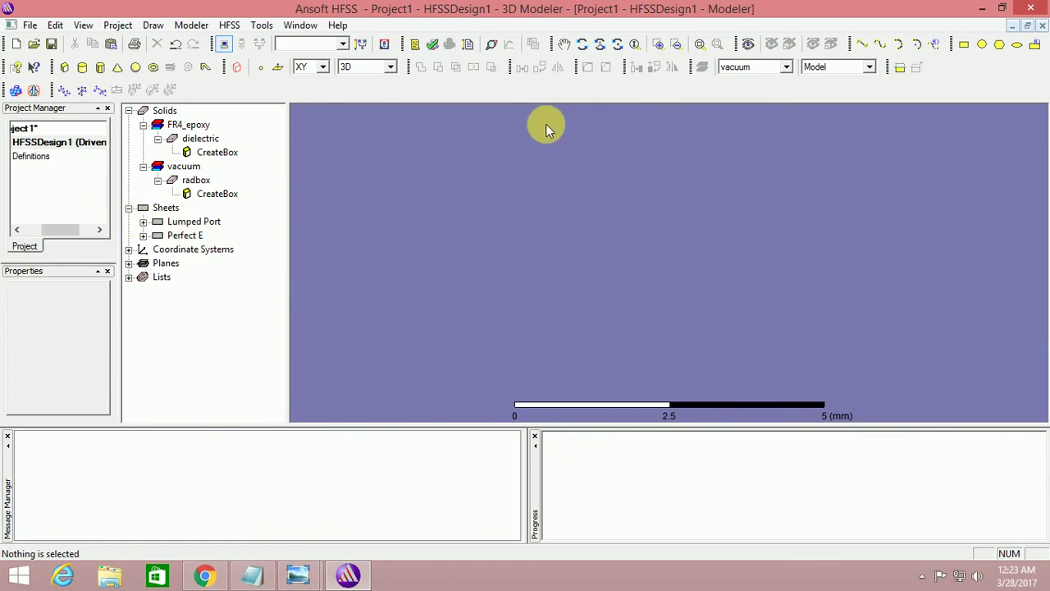
scroll(558, 317, down, 5)
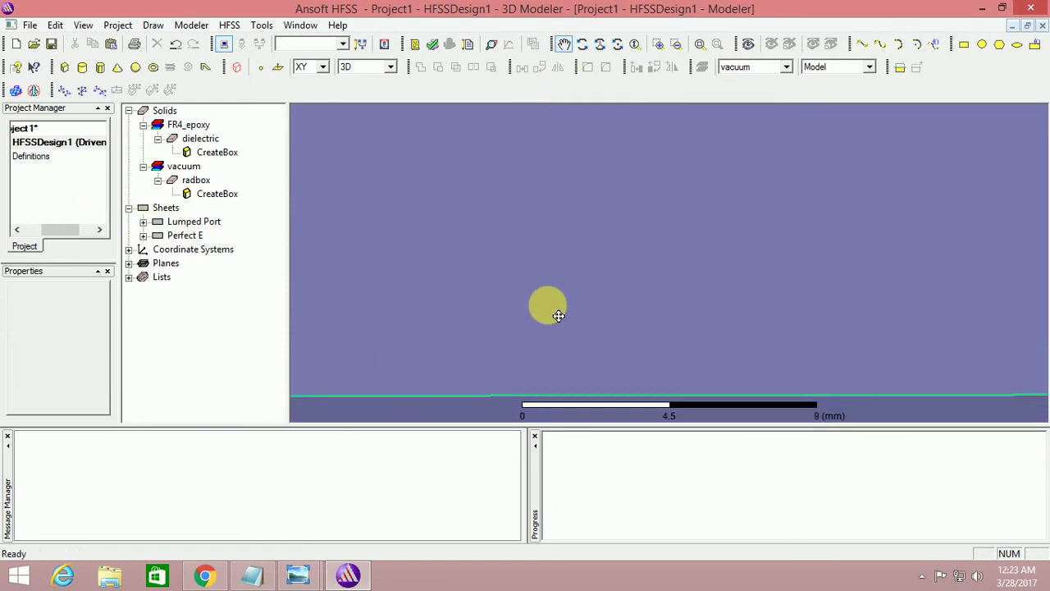
scroll(558, 317, down, 4)
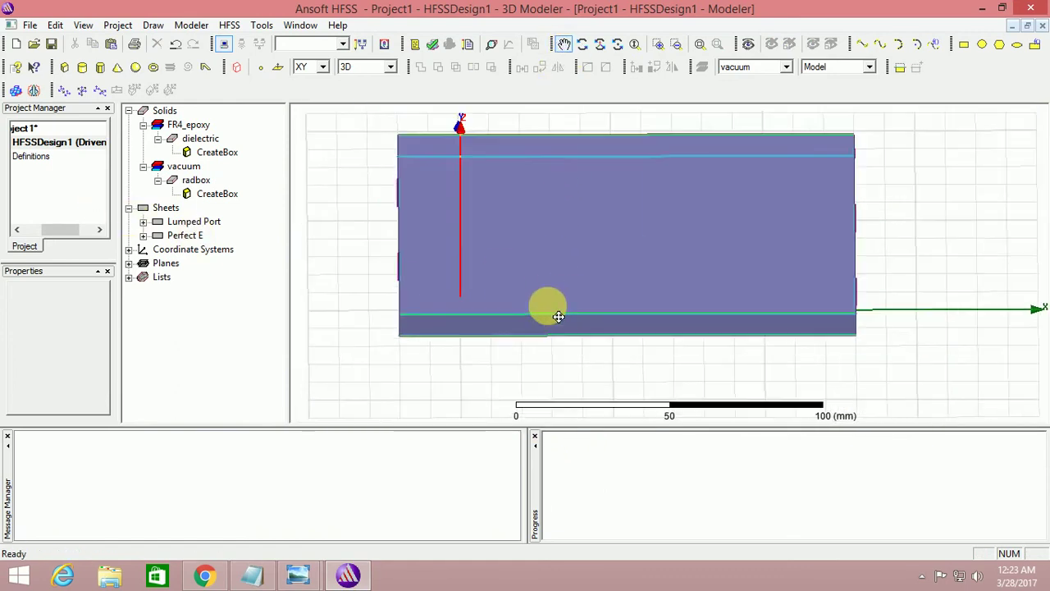
click(582, 43)
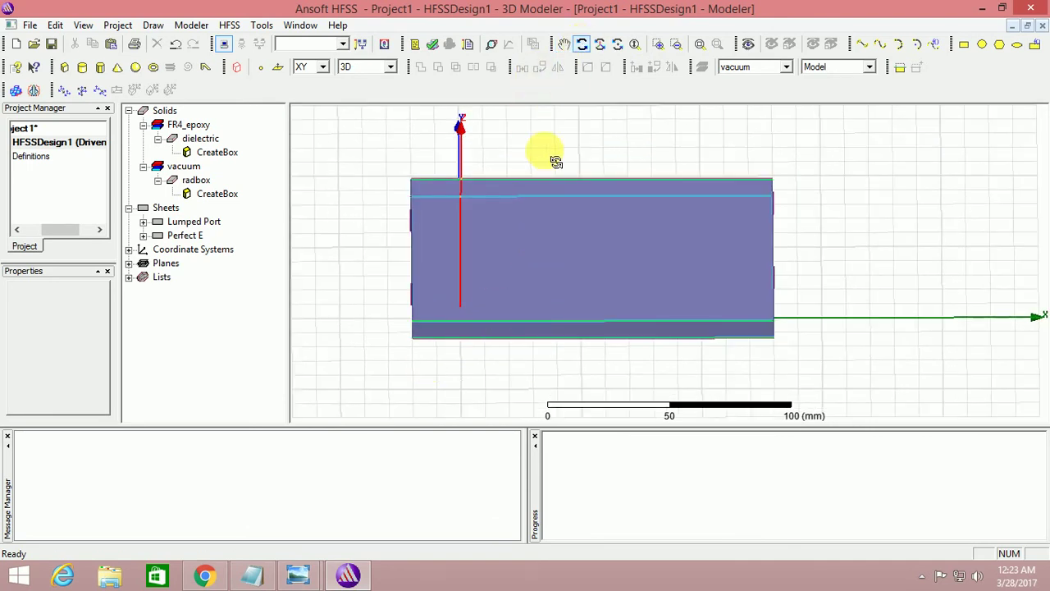
Select the port sheet under Lumped Port in the model tree and examine its placement on the antenna
drag(555, 159, 569, 248)
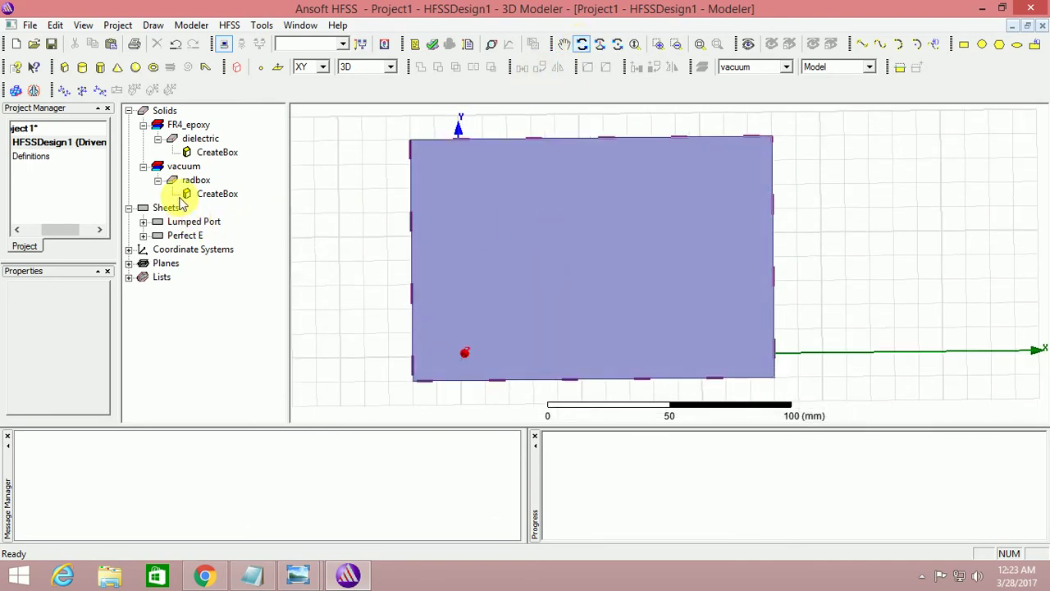
click(144, 222)
click(182, 236)
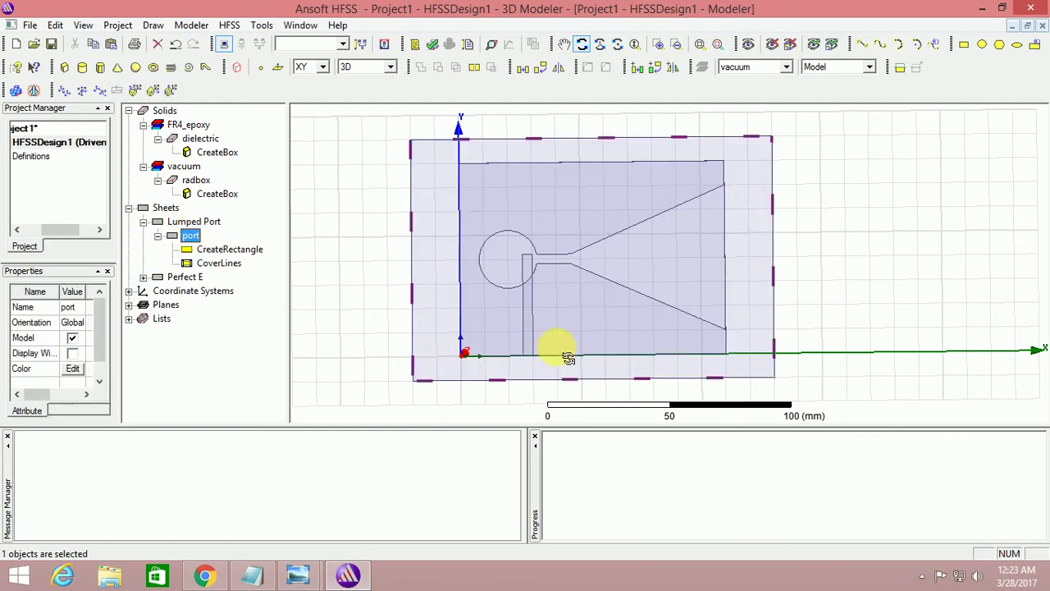
mouse_move(568, 358)
mouse_down()
mouse_move(549, 287)
mouse_move(523, 398)
mouse_move(520, 347)
mouse_move(484, 352)
mouse_move(459, 235)
mouse_move(463, 286)
mouse_move(452, 276)
mouse_move(431, 345)
mouse_up()
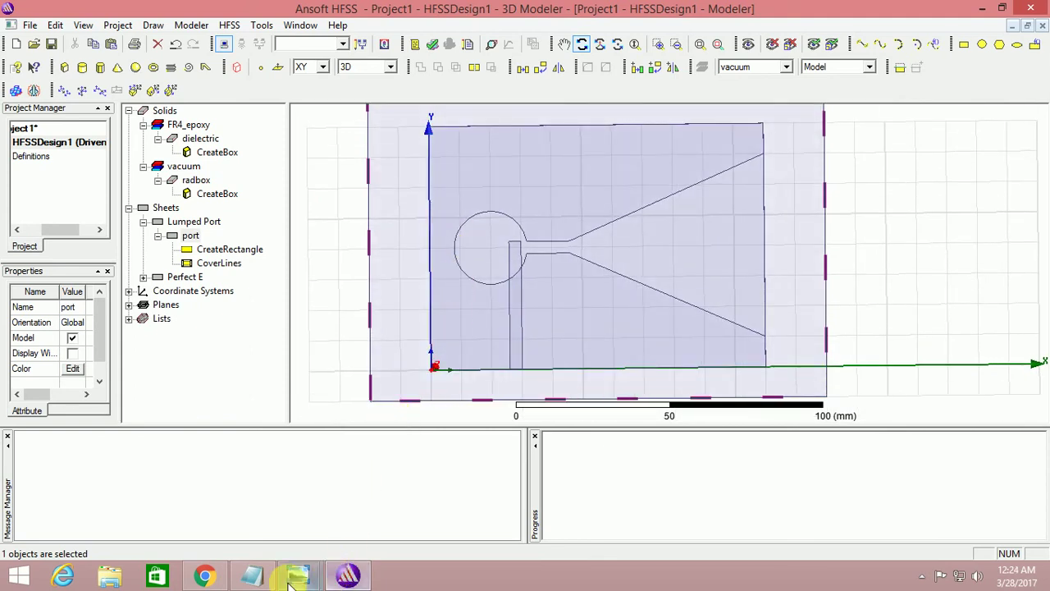
Check the analysis setup item in the hfss notes in Notepad, and return to HFSS
click(251, 576)
click(139, 275)
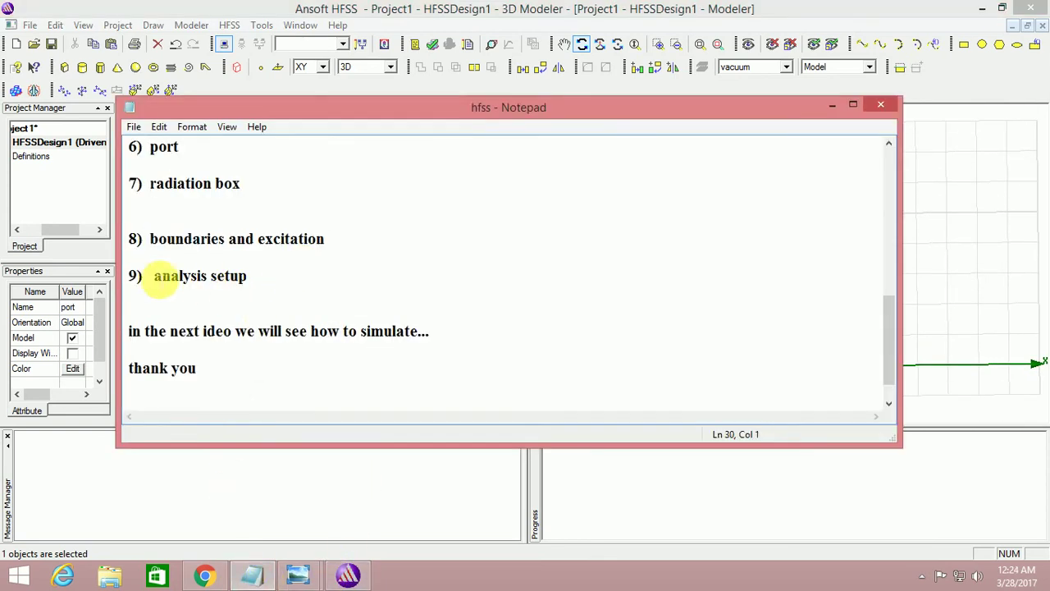
drag(156, 276, 254, 279)
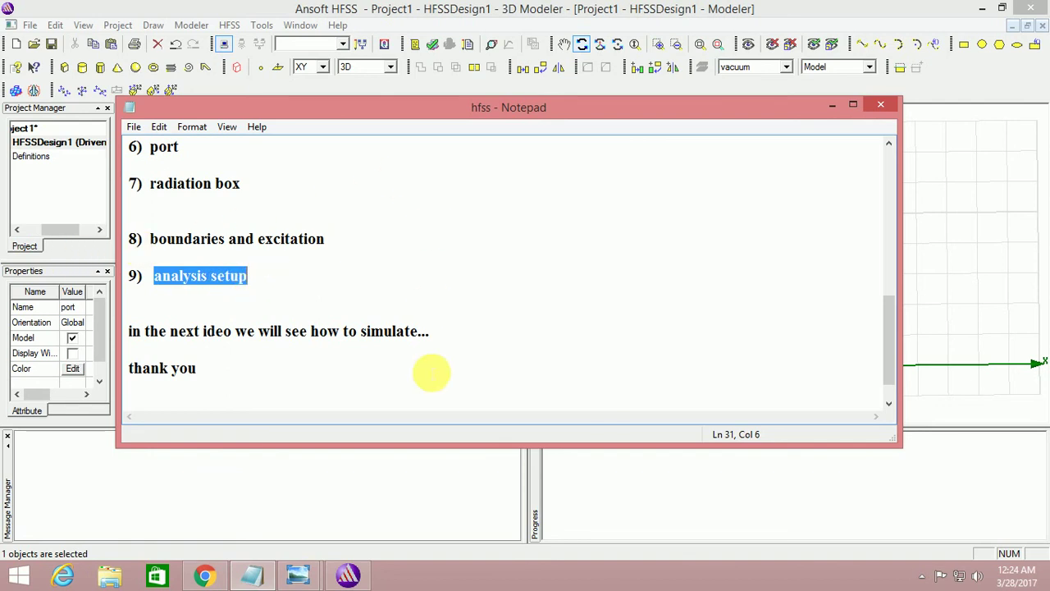
click(348, 576)
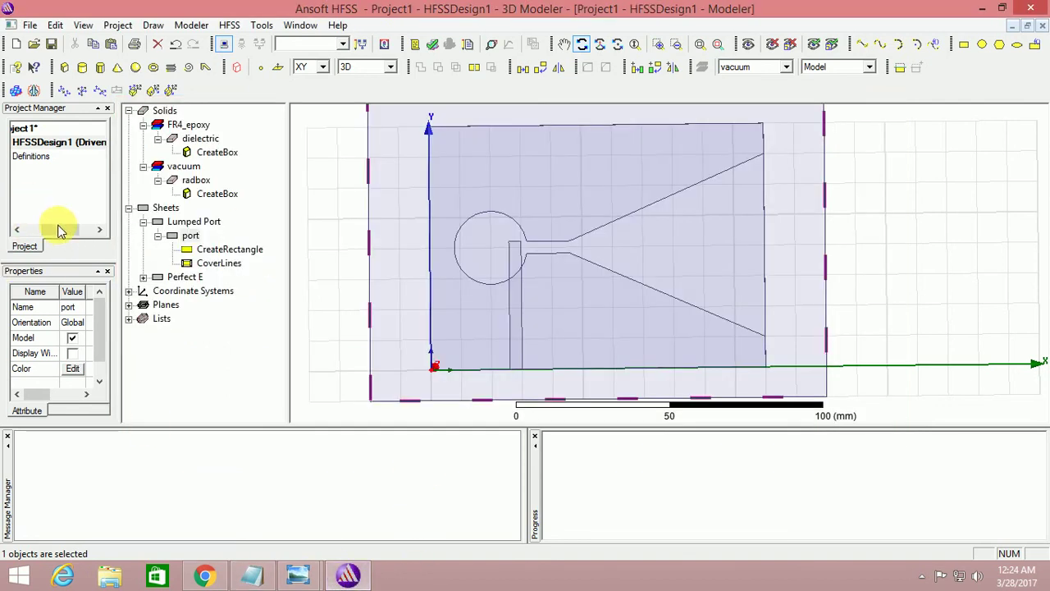
Expand HFSSDesign1 in the project tree and review the PerfE1, PerfE2 and Rad1 boundaries on the model
drag(52, 228, 39, 227)
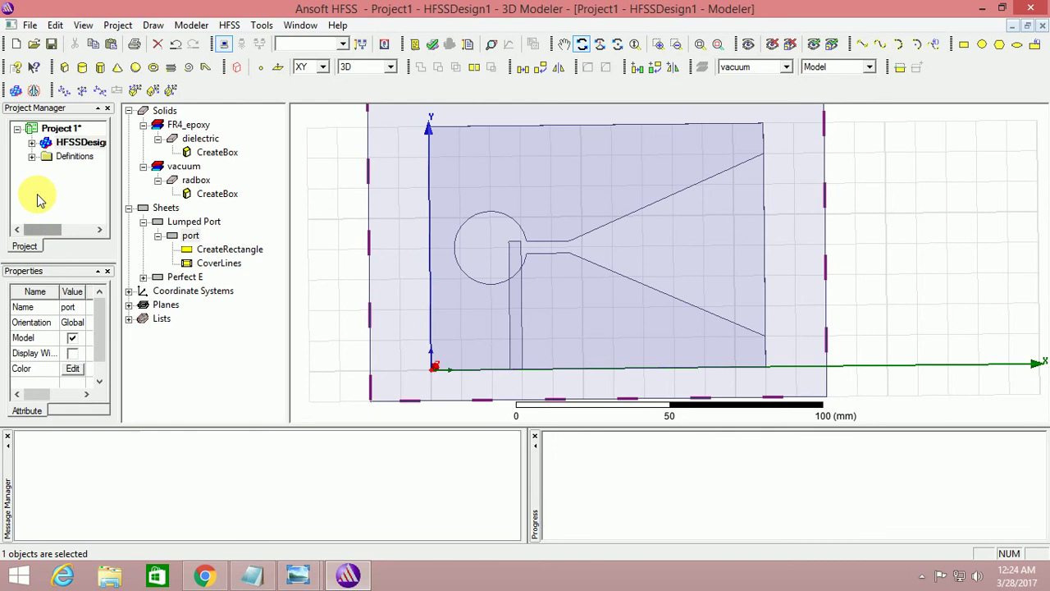
double_click(37, 145)
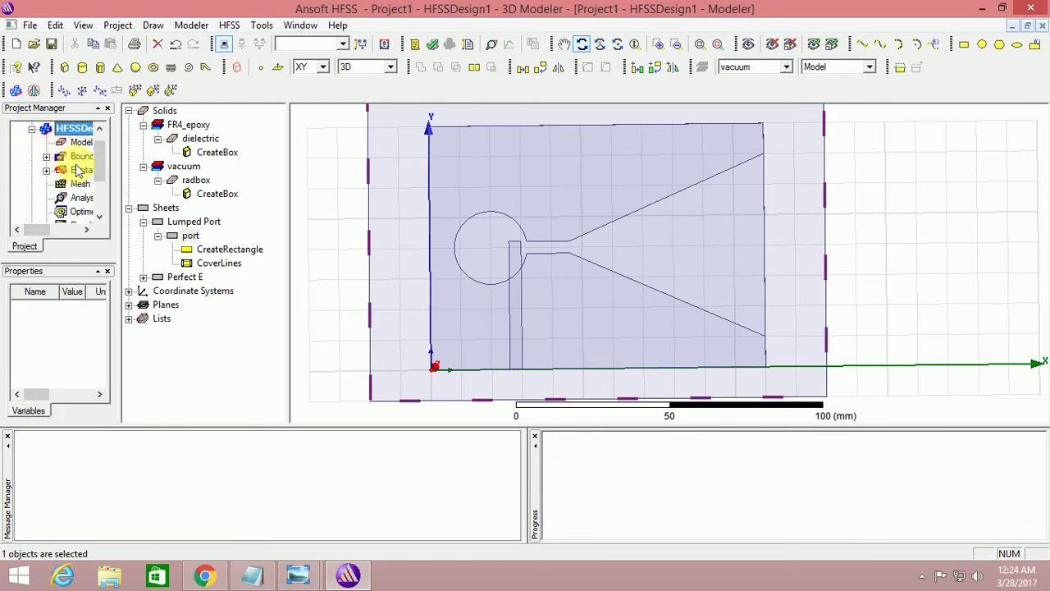
mouse_move(38, 229)
mouse_down()
mouse_move(45, 237)
mouse_move(29, 233)
mouse_up()
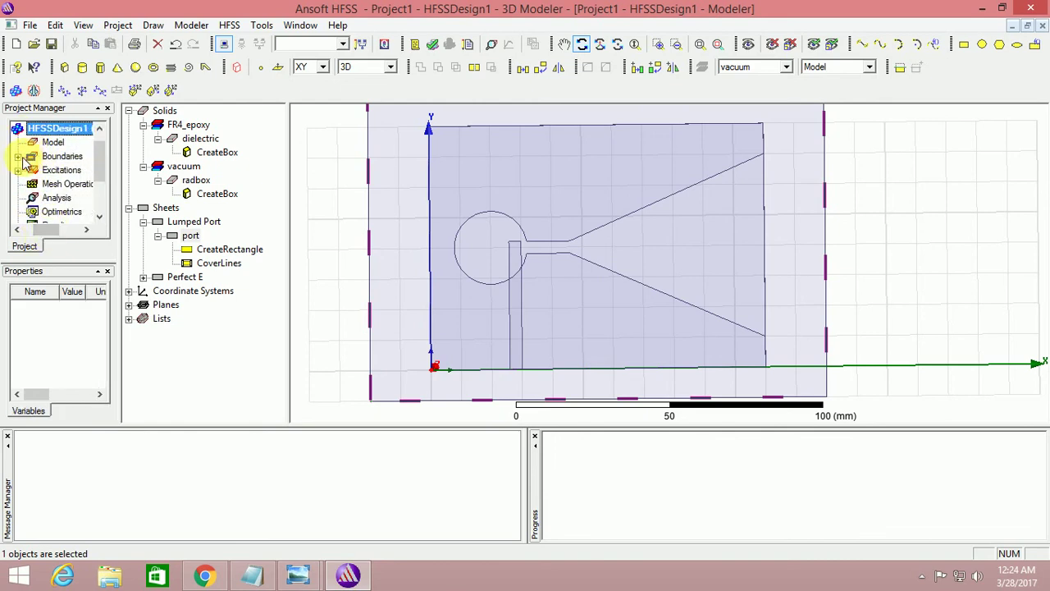
click(18, 156)
click(69, 170)
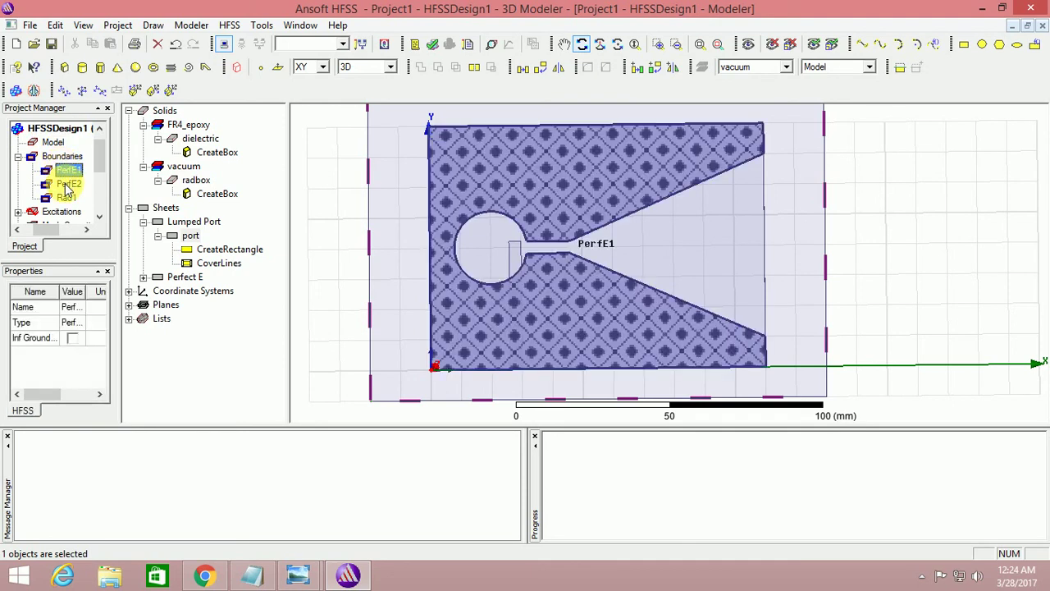
click(68, 184)
click(67, 198)
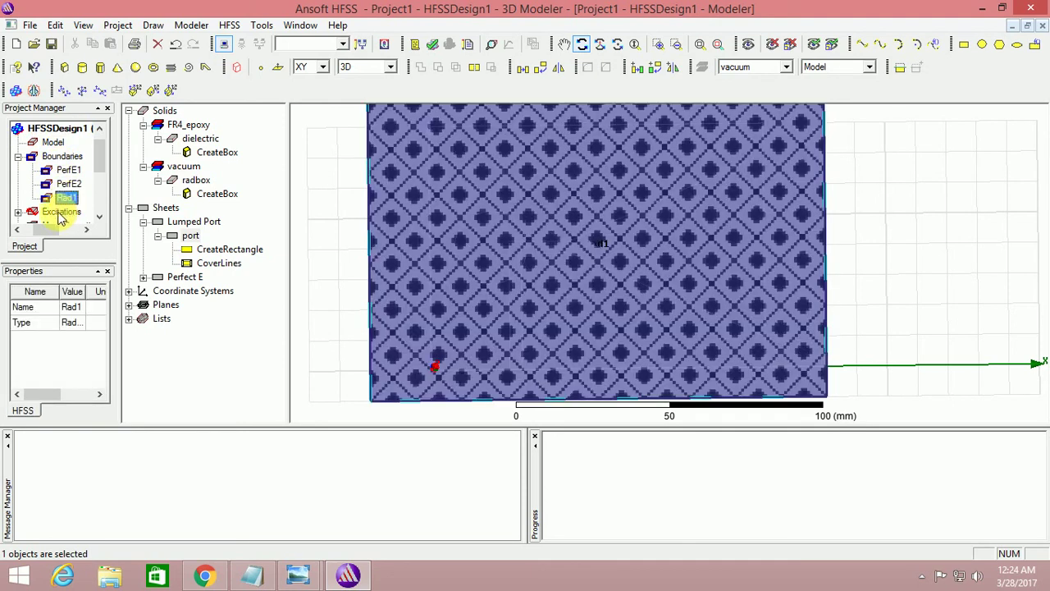
Review the port excitation of HFSSDesign1 on the model and locate the Analysis entry in the project tree
click(19, 211)
click(63, 212)
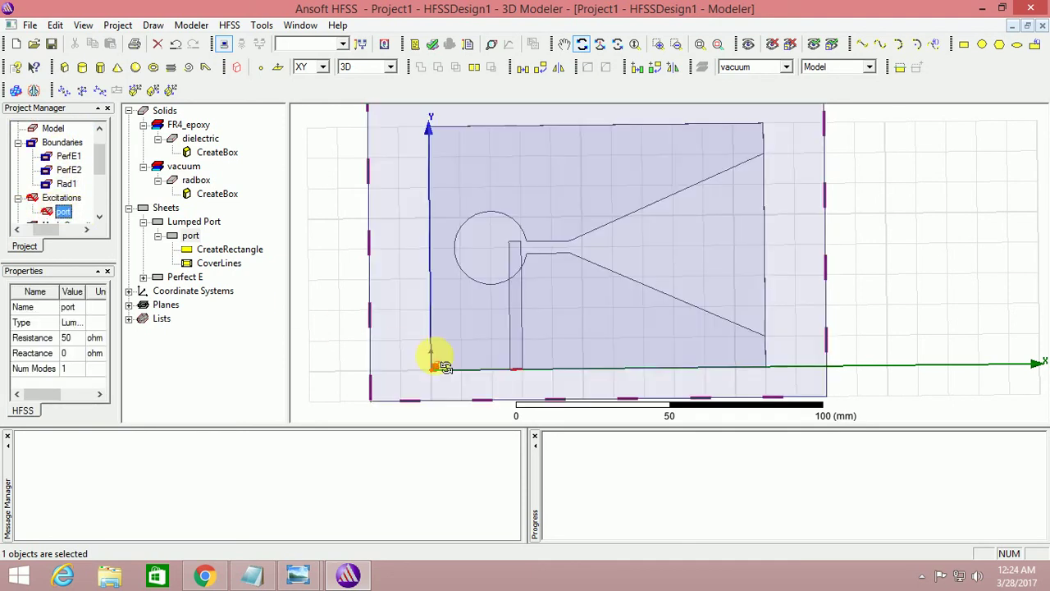
drag(444, 367, 496, 323)
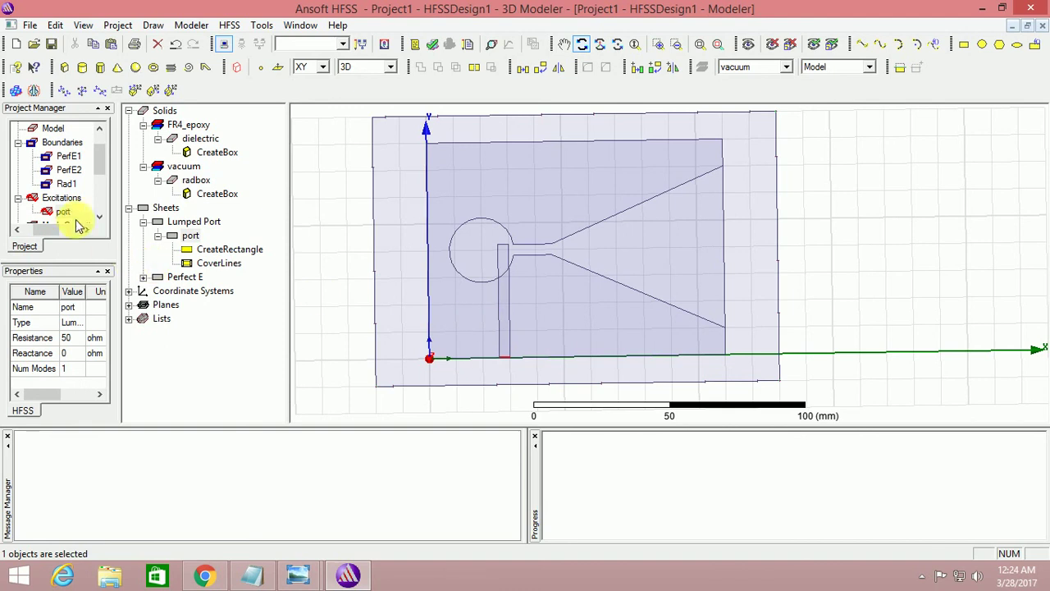
scroll(103, 168, down, 2)
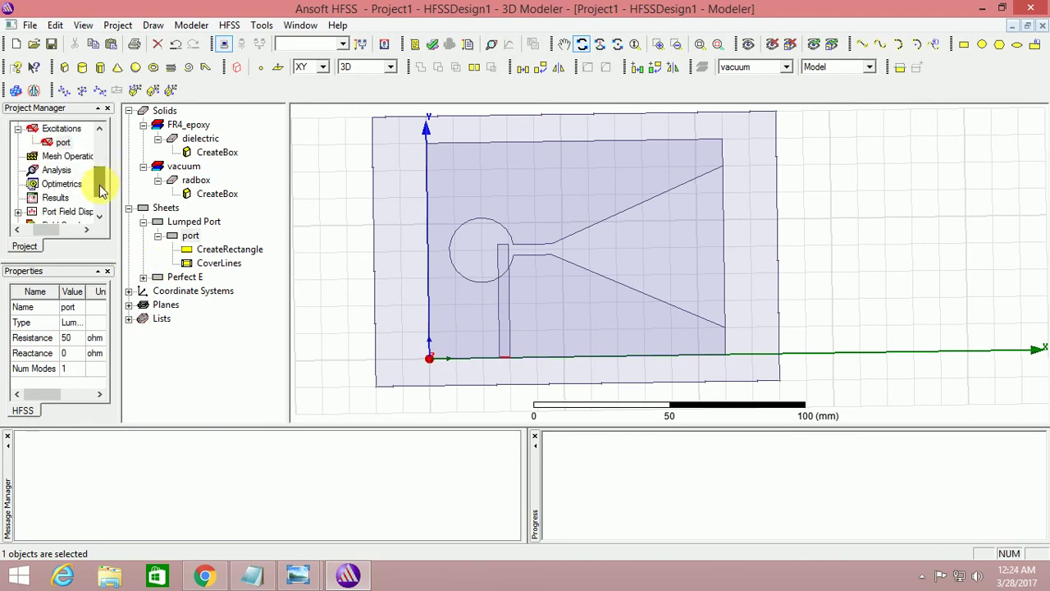